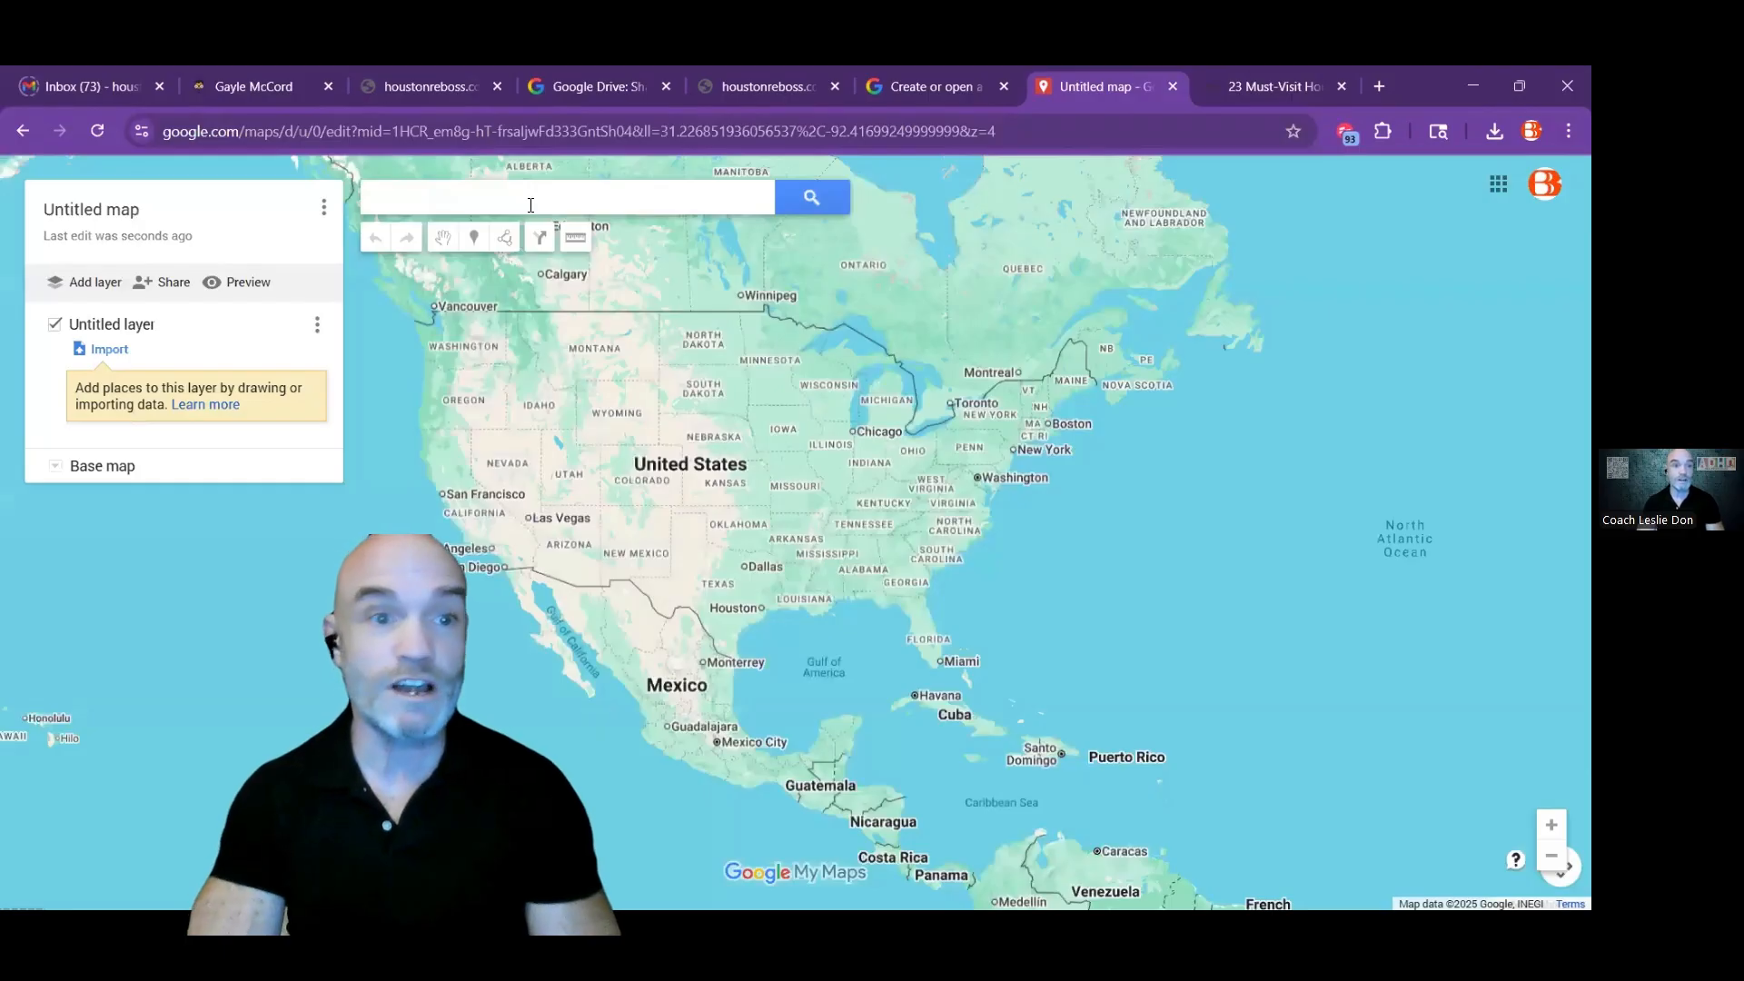
Step: Search for Houston, TX and add the city to the map as a marker
type("houston")
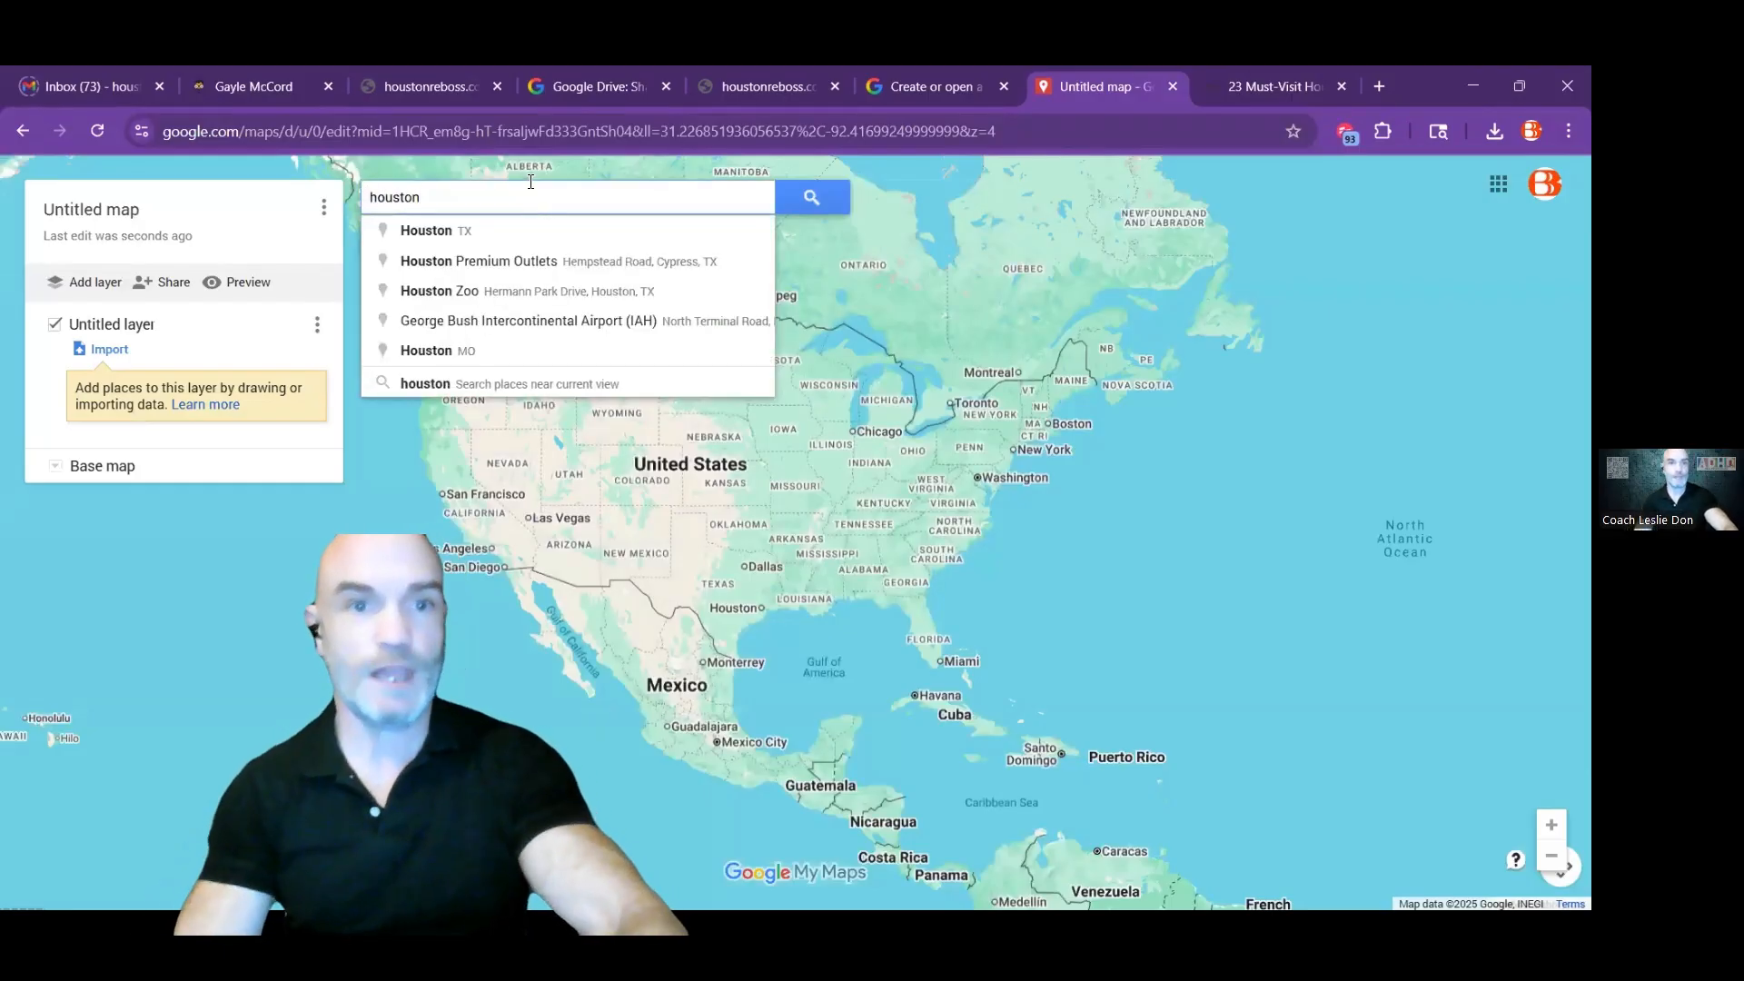
left_click(445, 232)
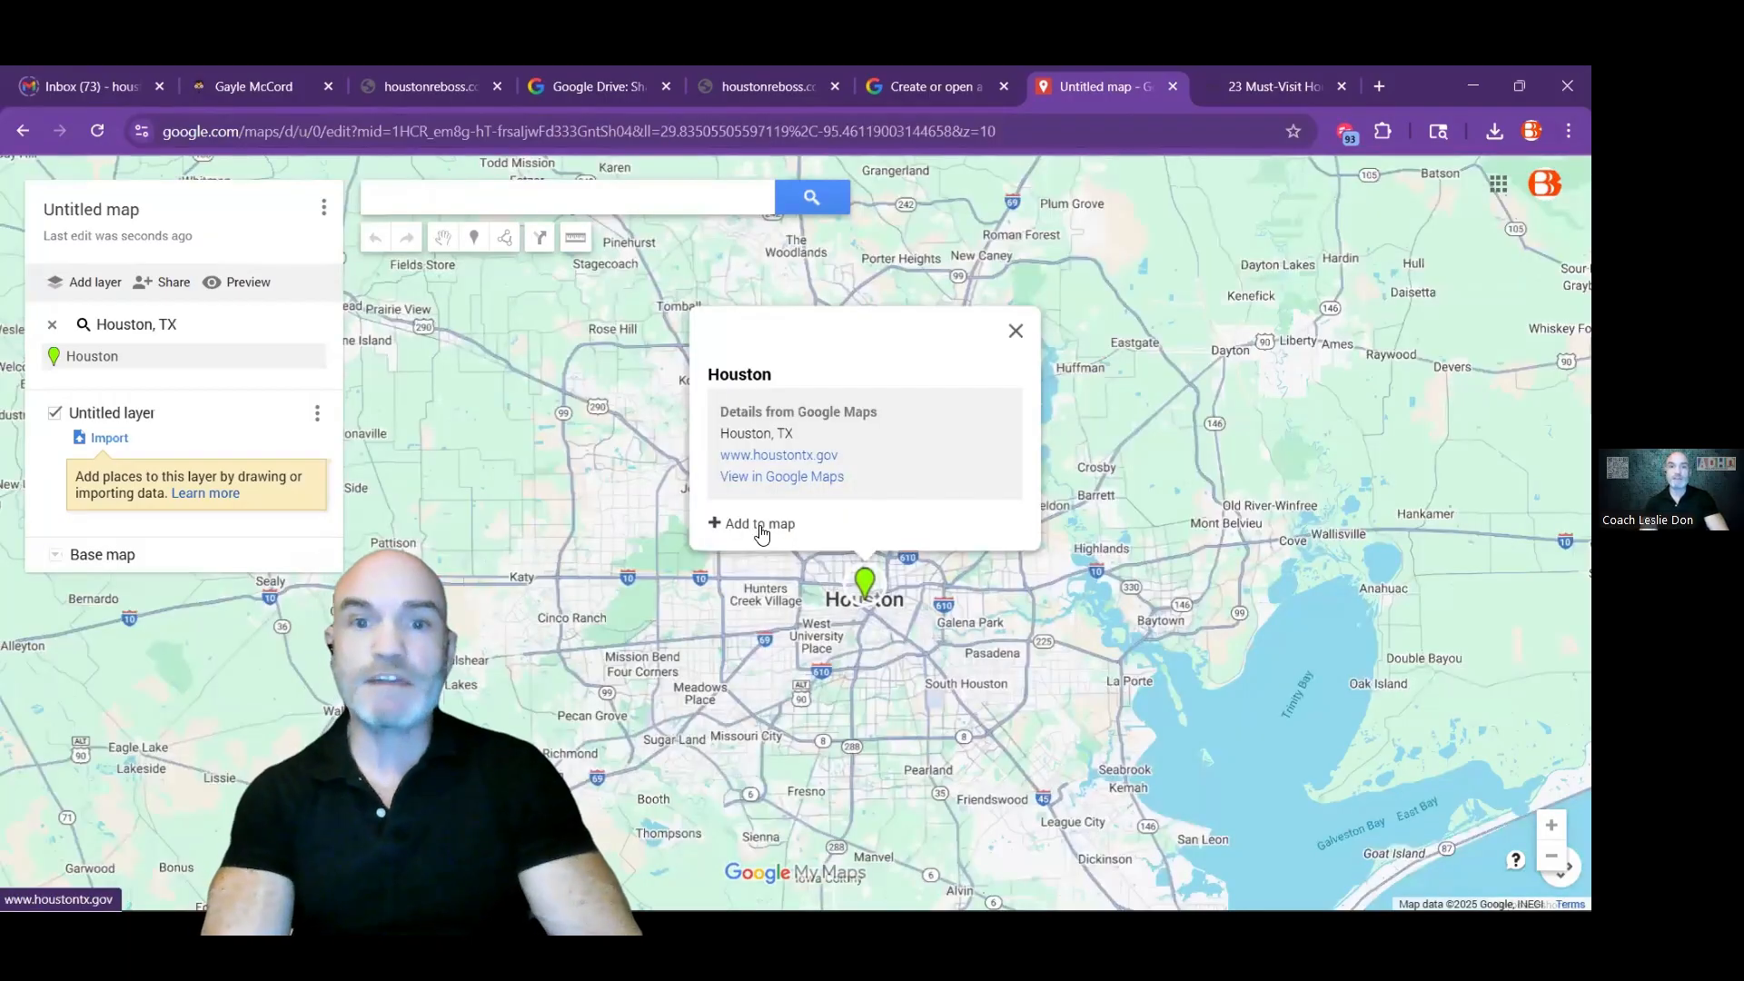
left_click(761, 527)
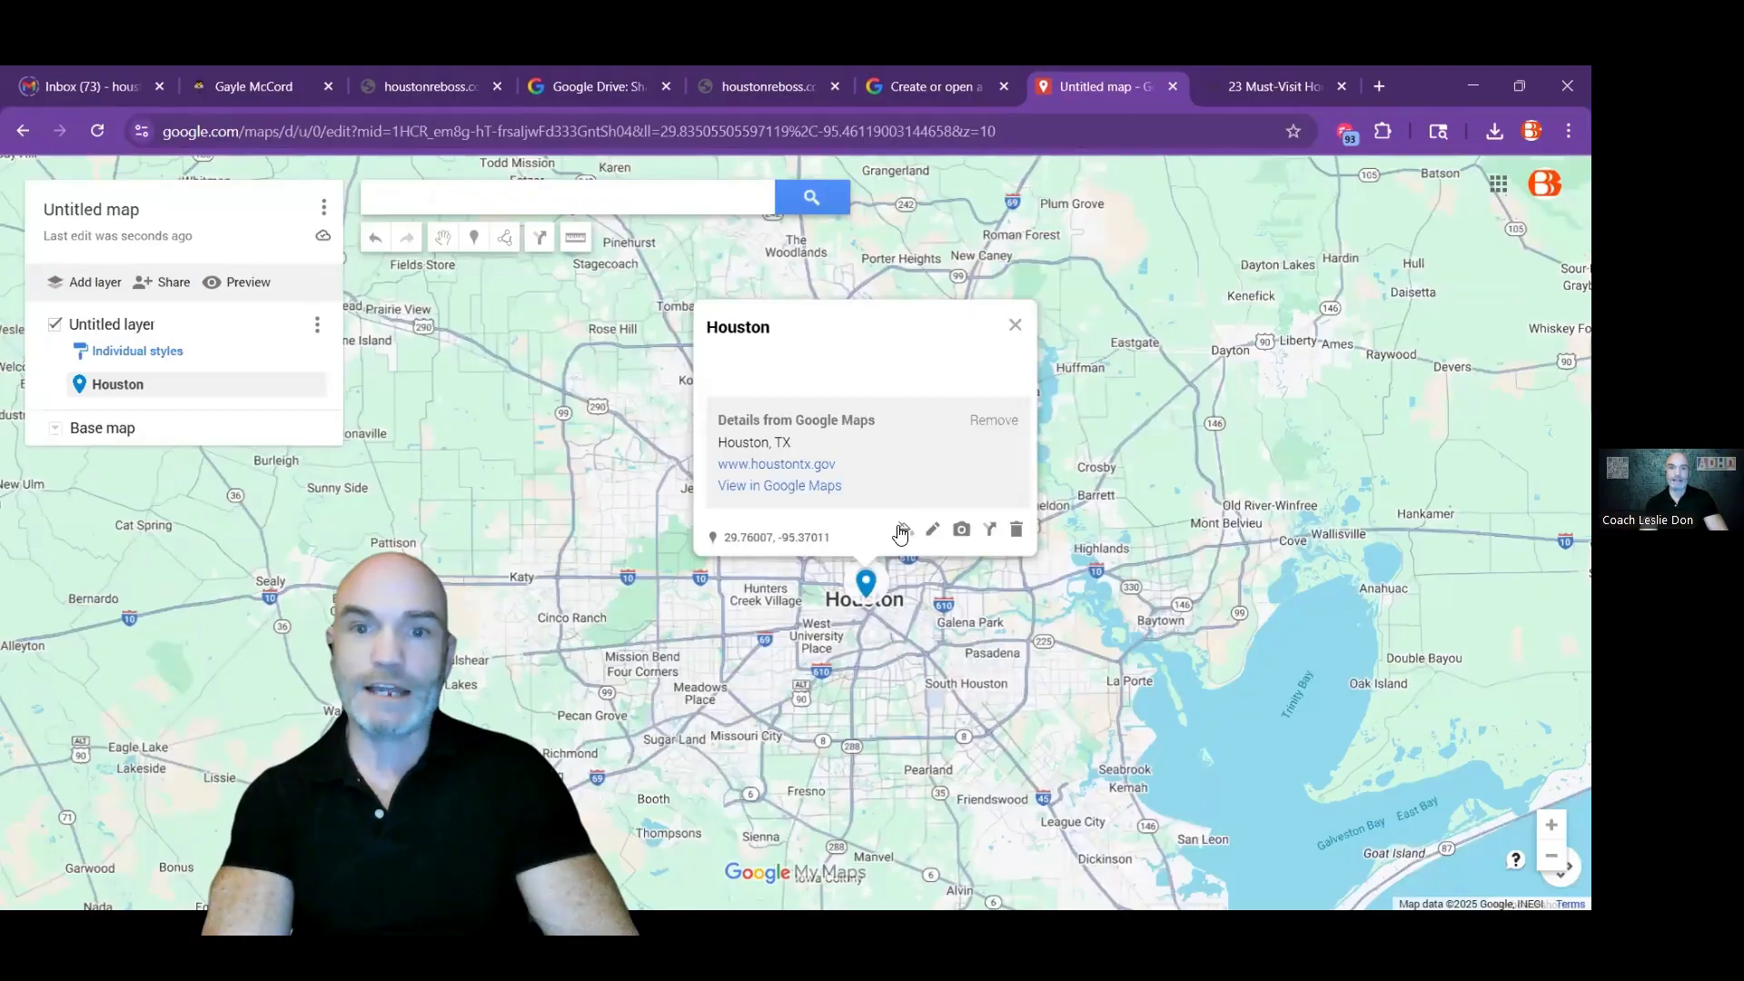
Step: Give the Houston marker a custom icon by uploading the Boss B logo image
left_click(903, 530)
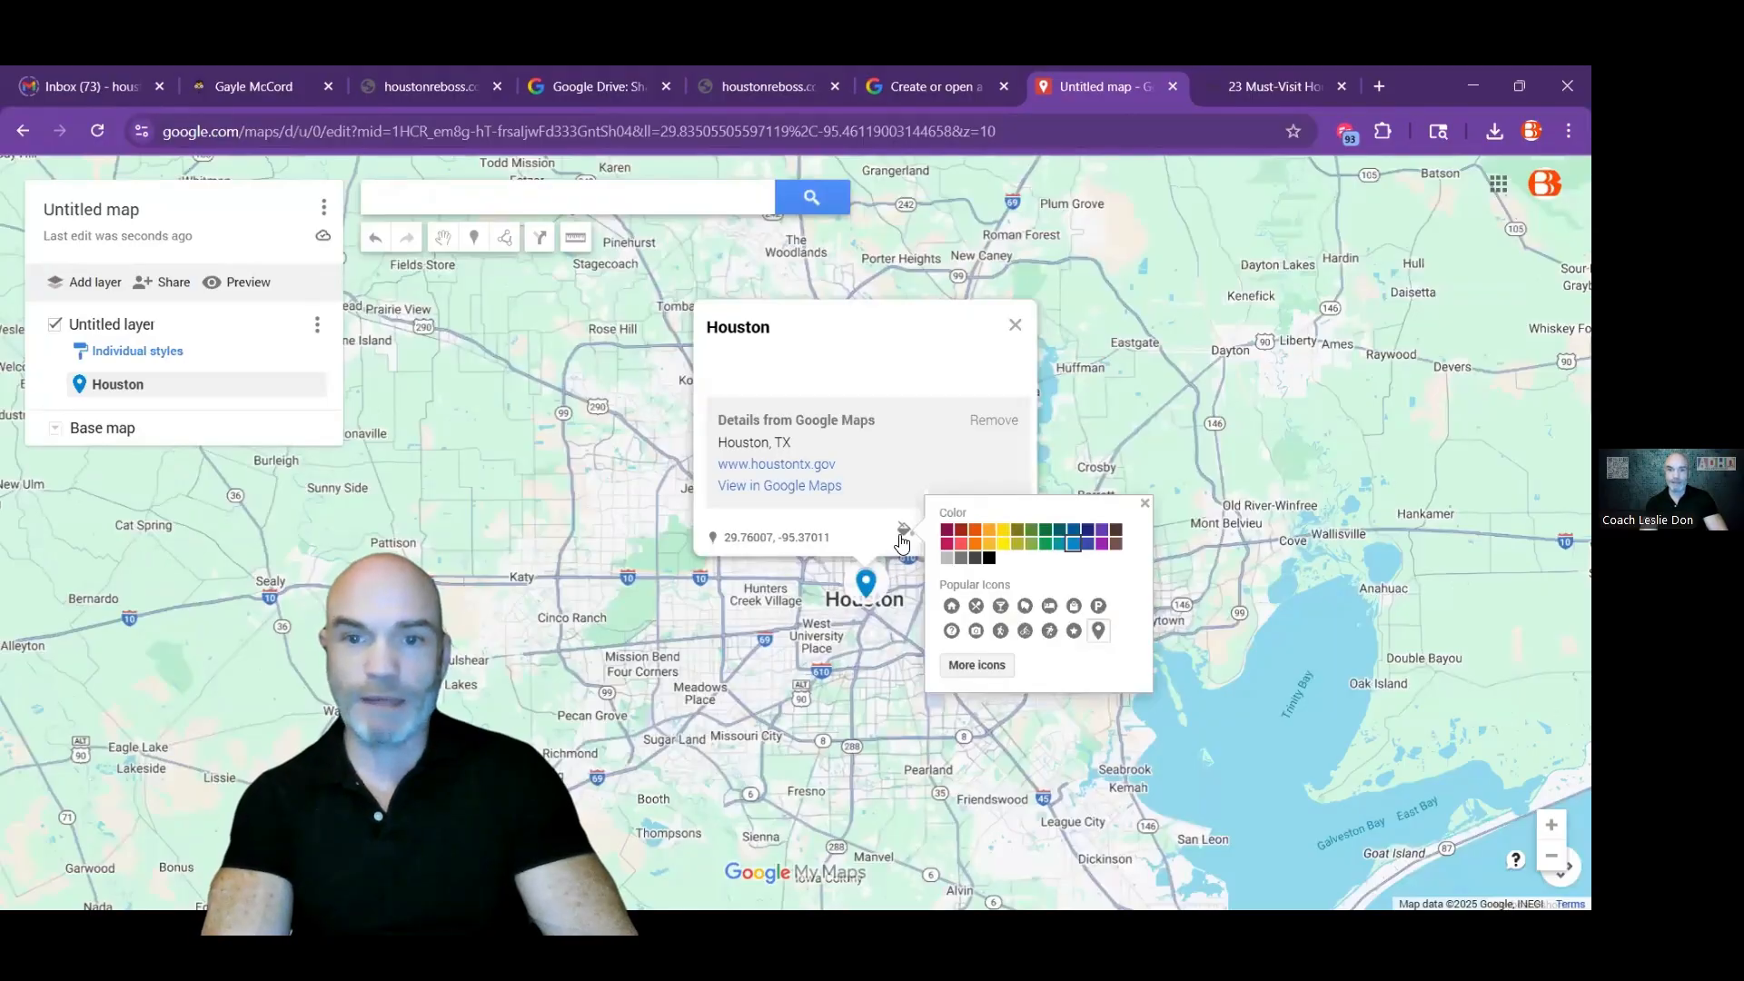
left_click(972, 666)
scroll(537, 604, "down", 15)
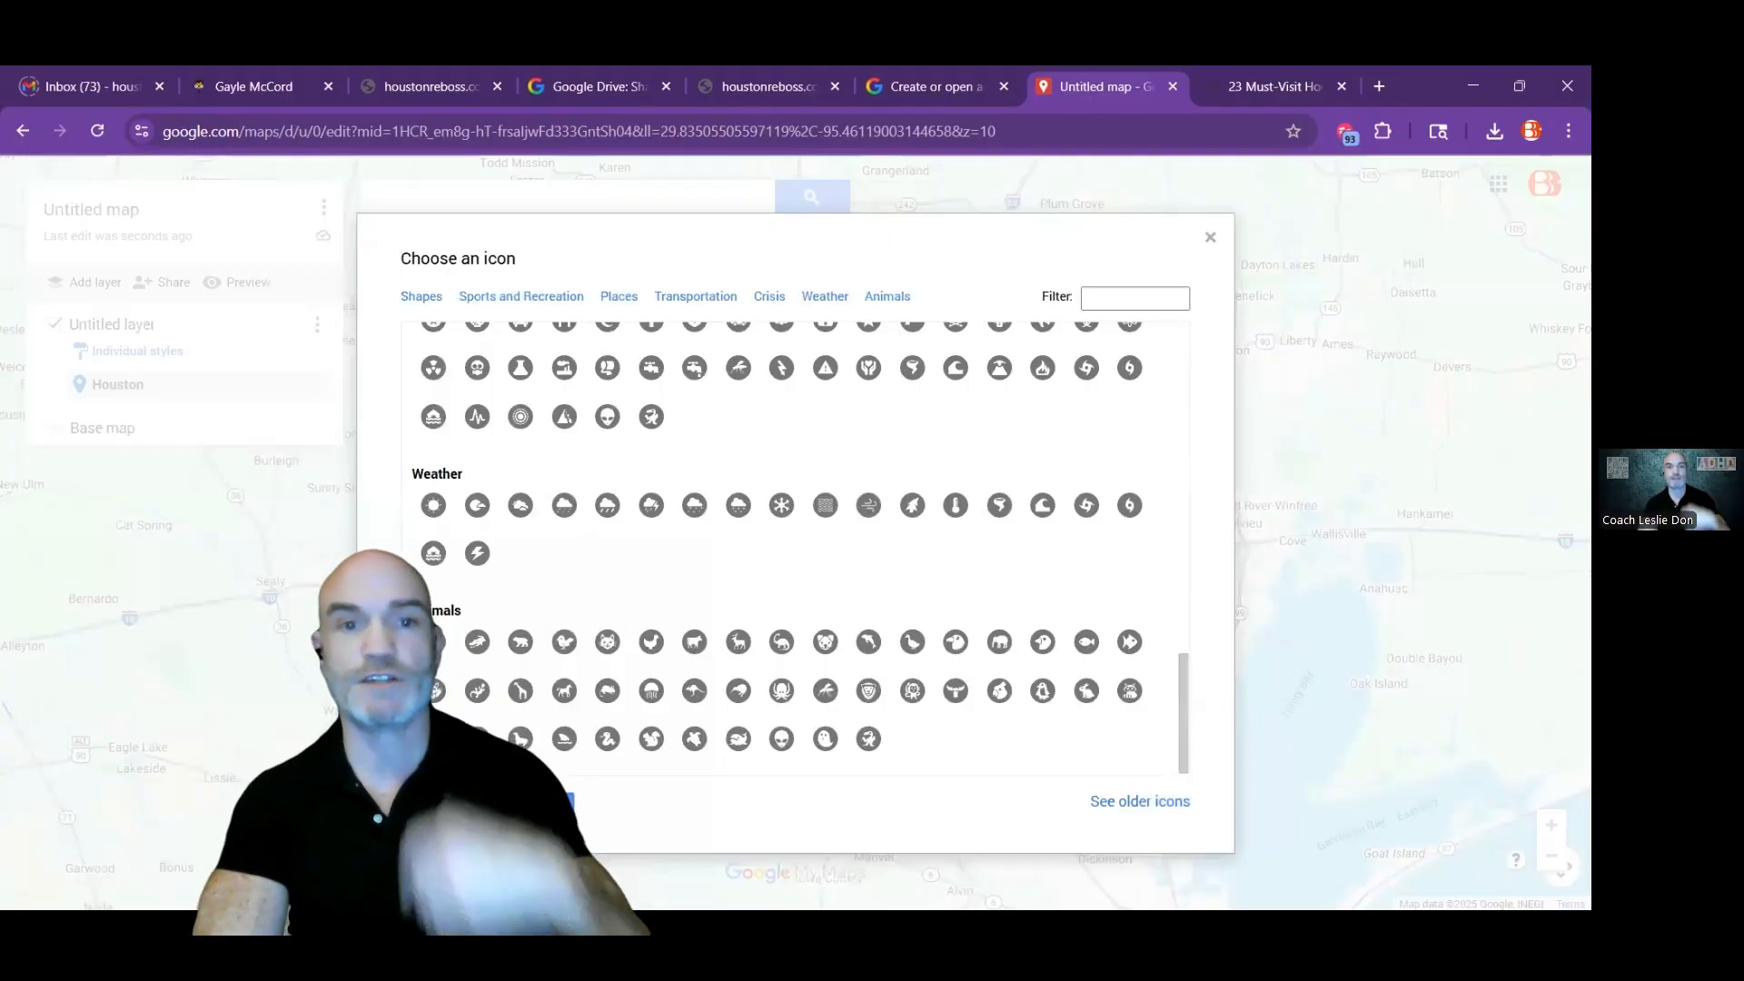
scroll(572, 570, "up", 15)
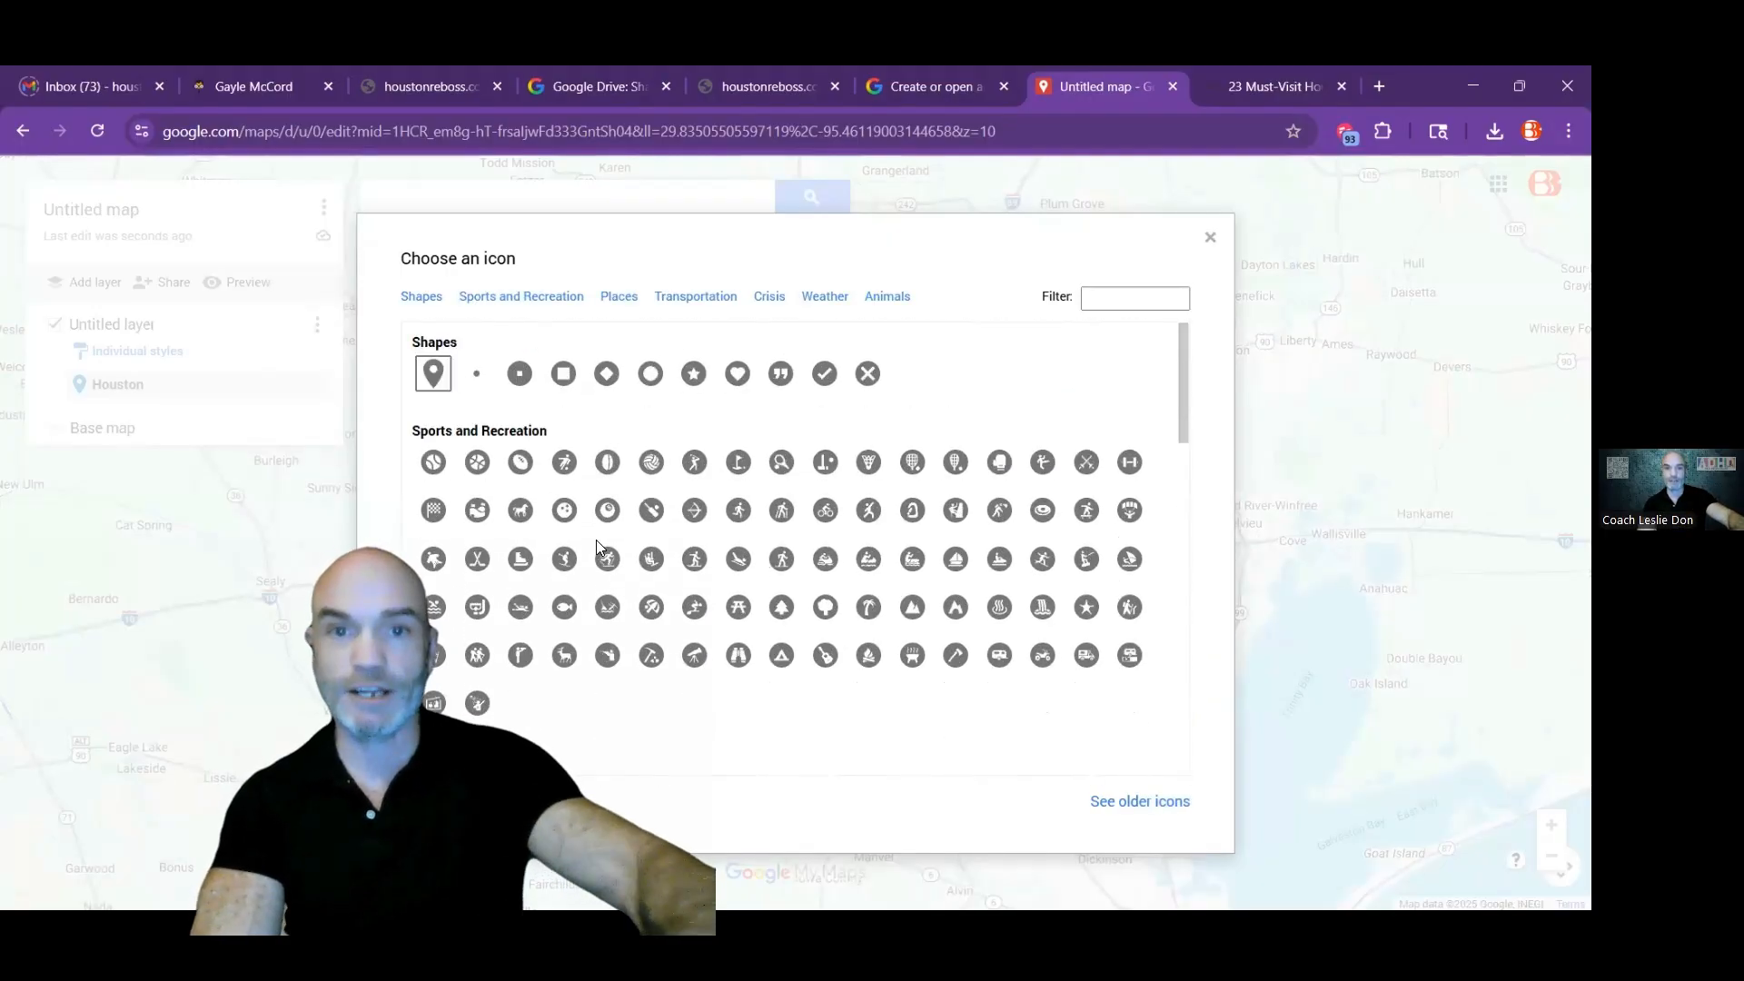
scroll(523, 540, "down", 10)
scroll(495, 547, "down", 2)
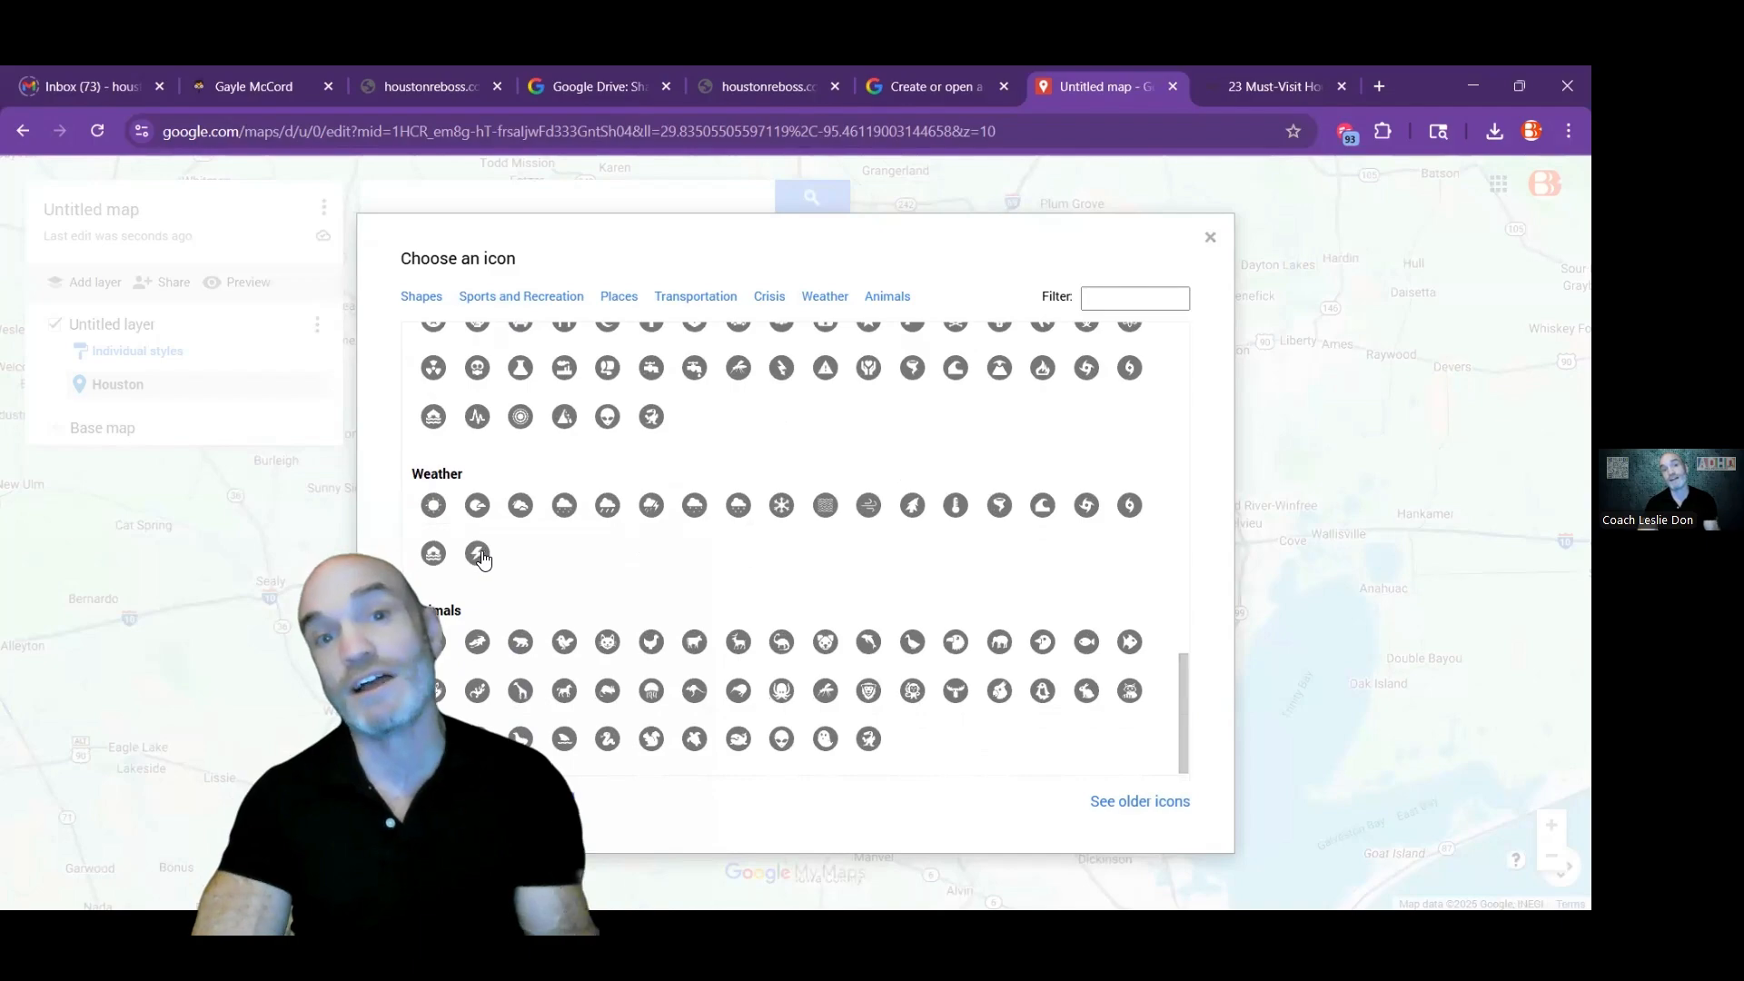
left_click(520, 807)
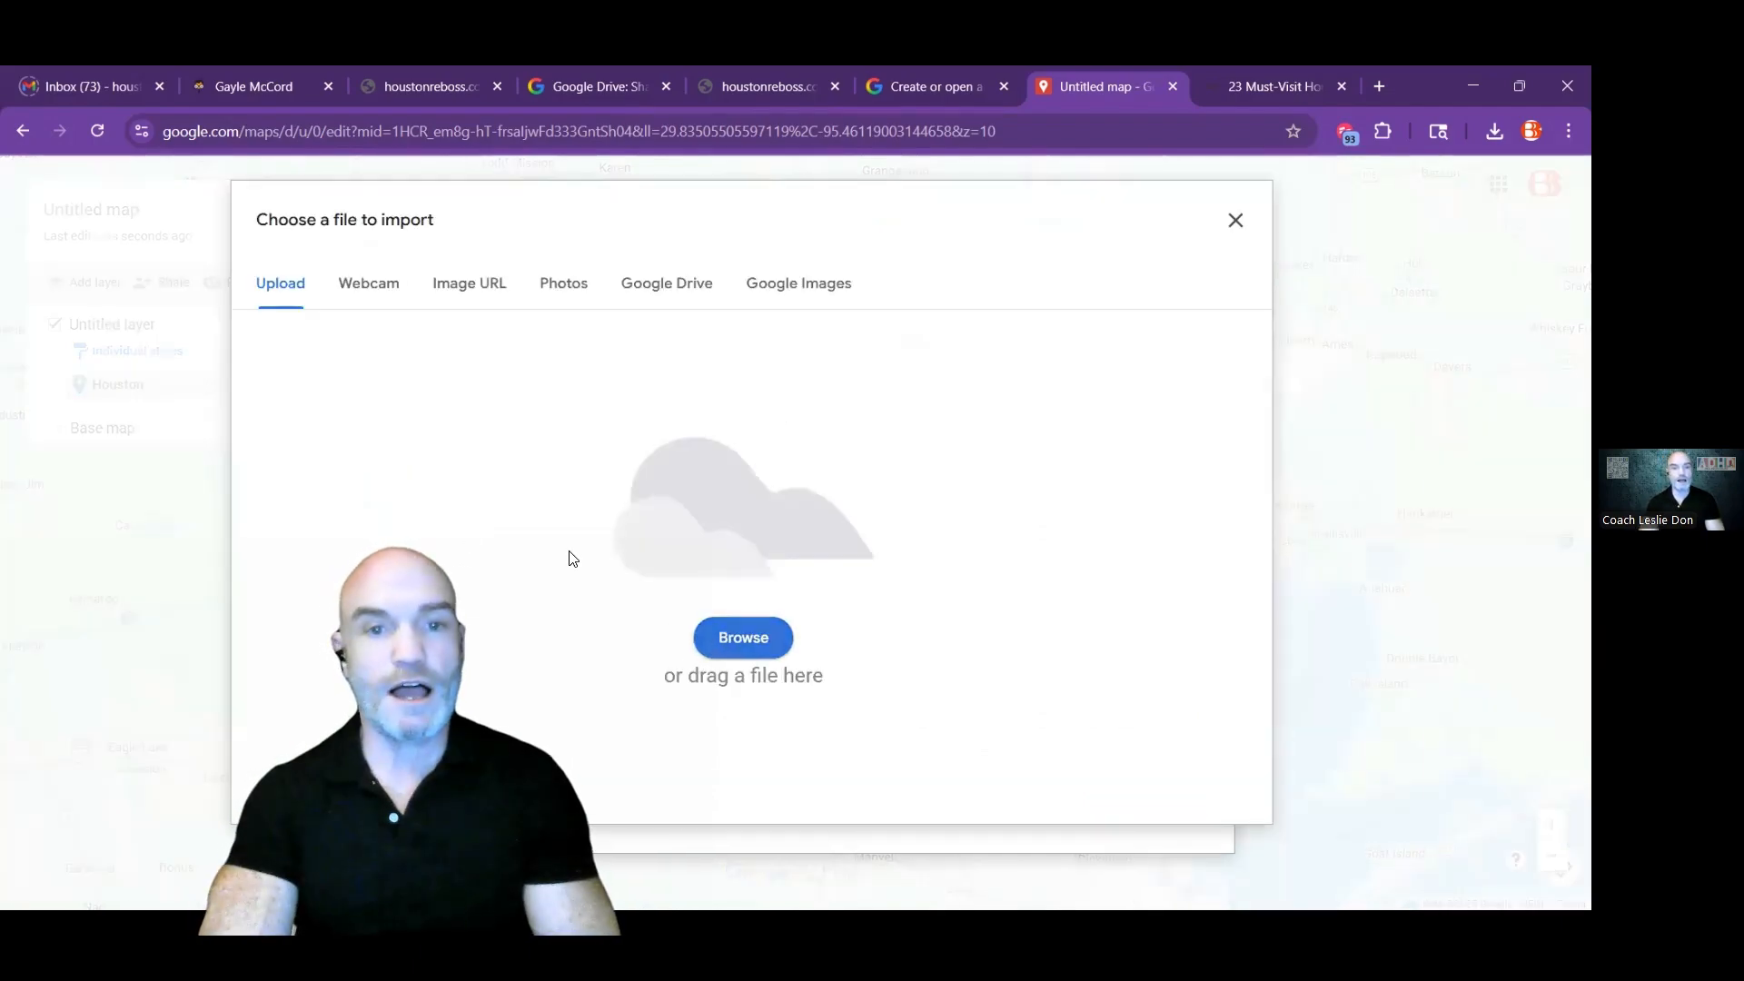
double_click(727, 393)
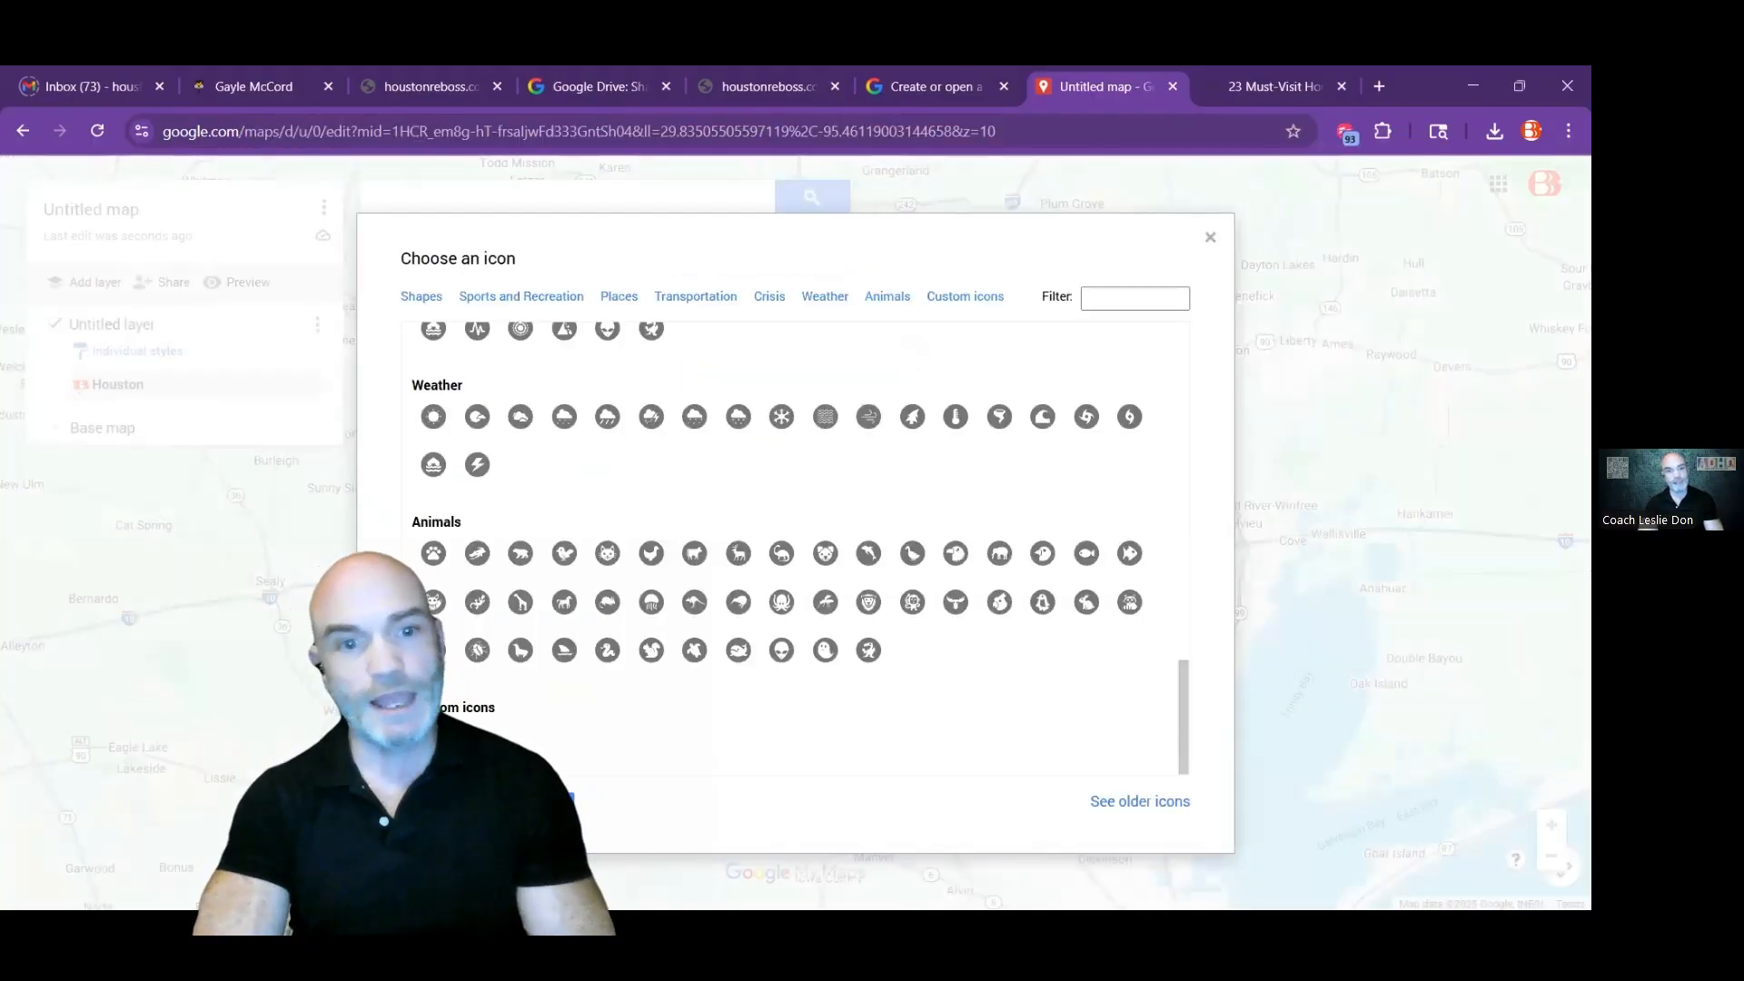
Step: Upload the "home for sale" image as another custom icon, and switch the Houston marker back to the Boss B logo
left_click(520, 804)
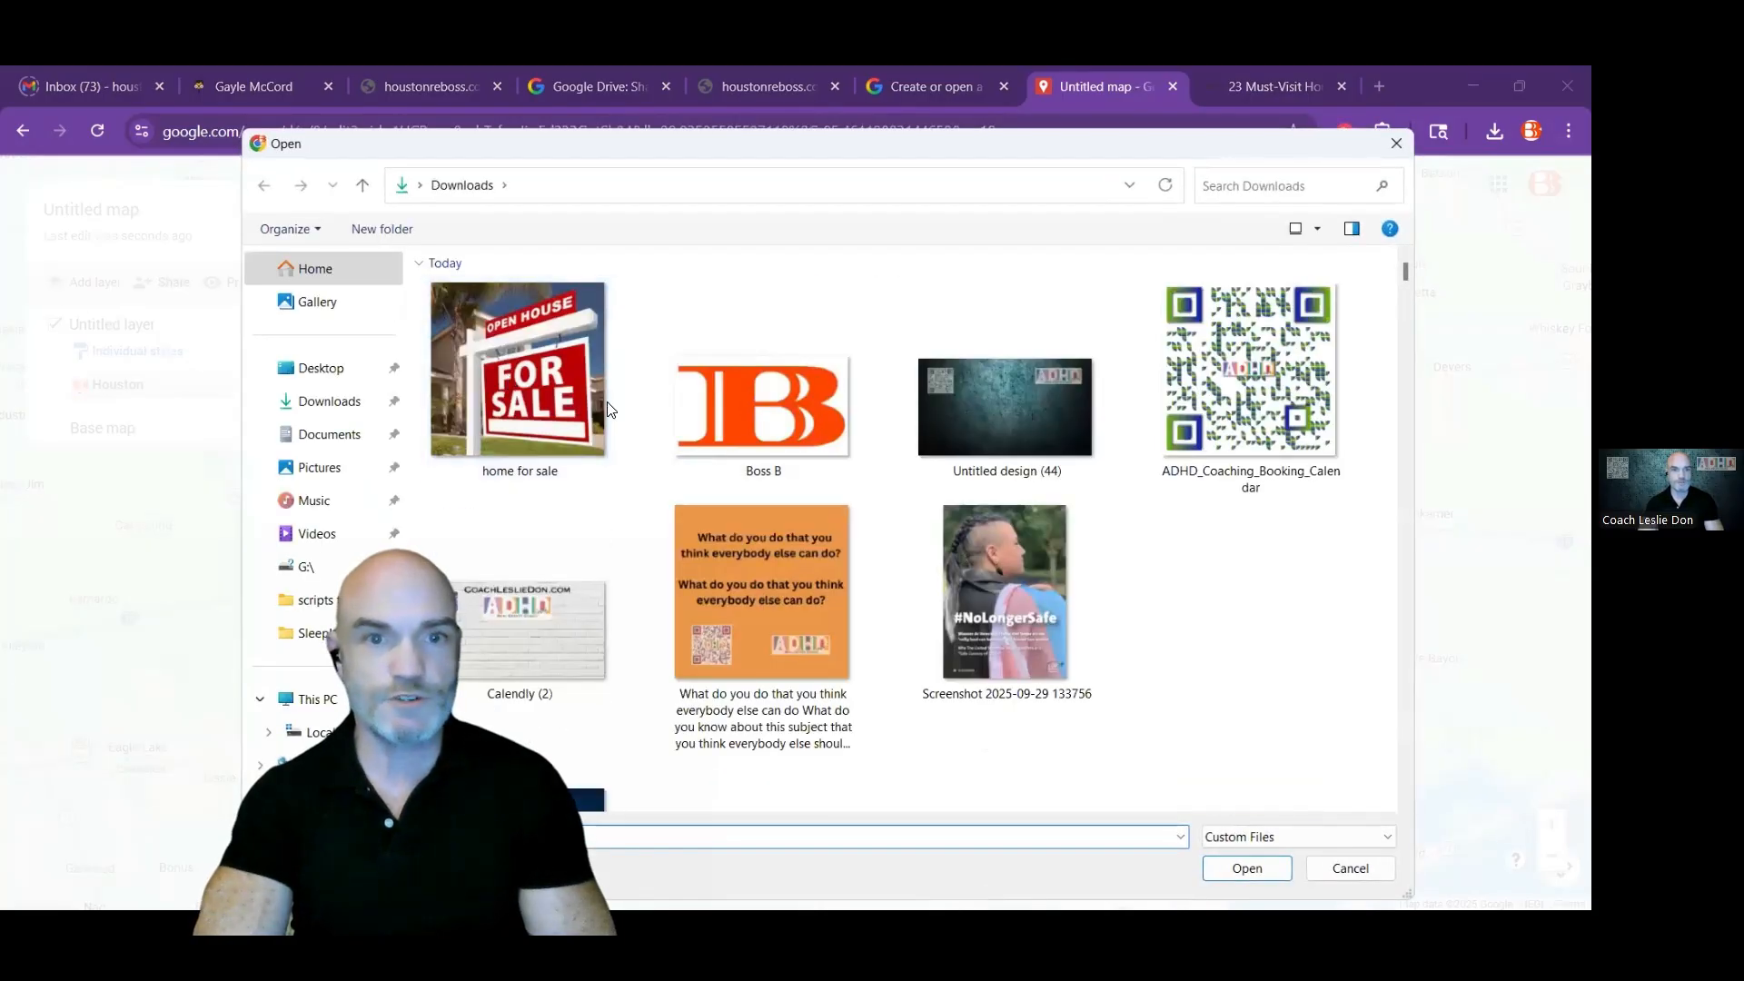
double_click(545, 373)
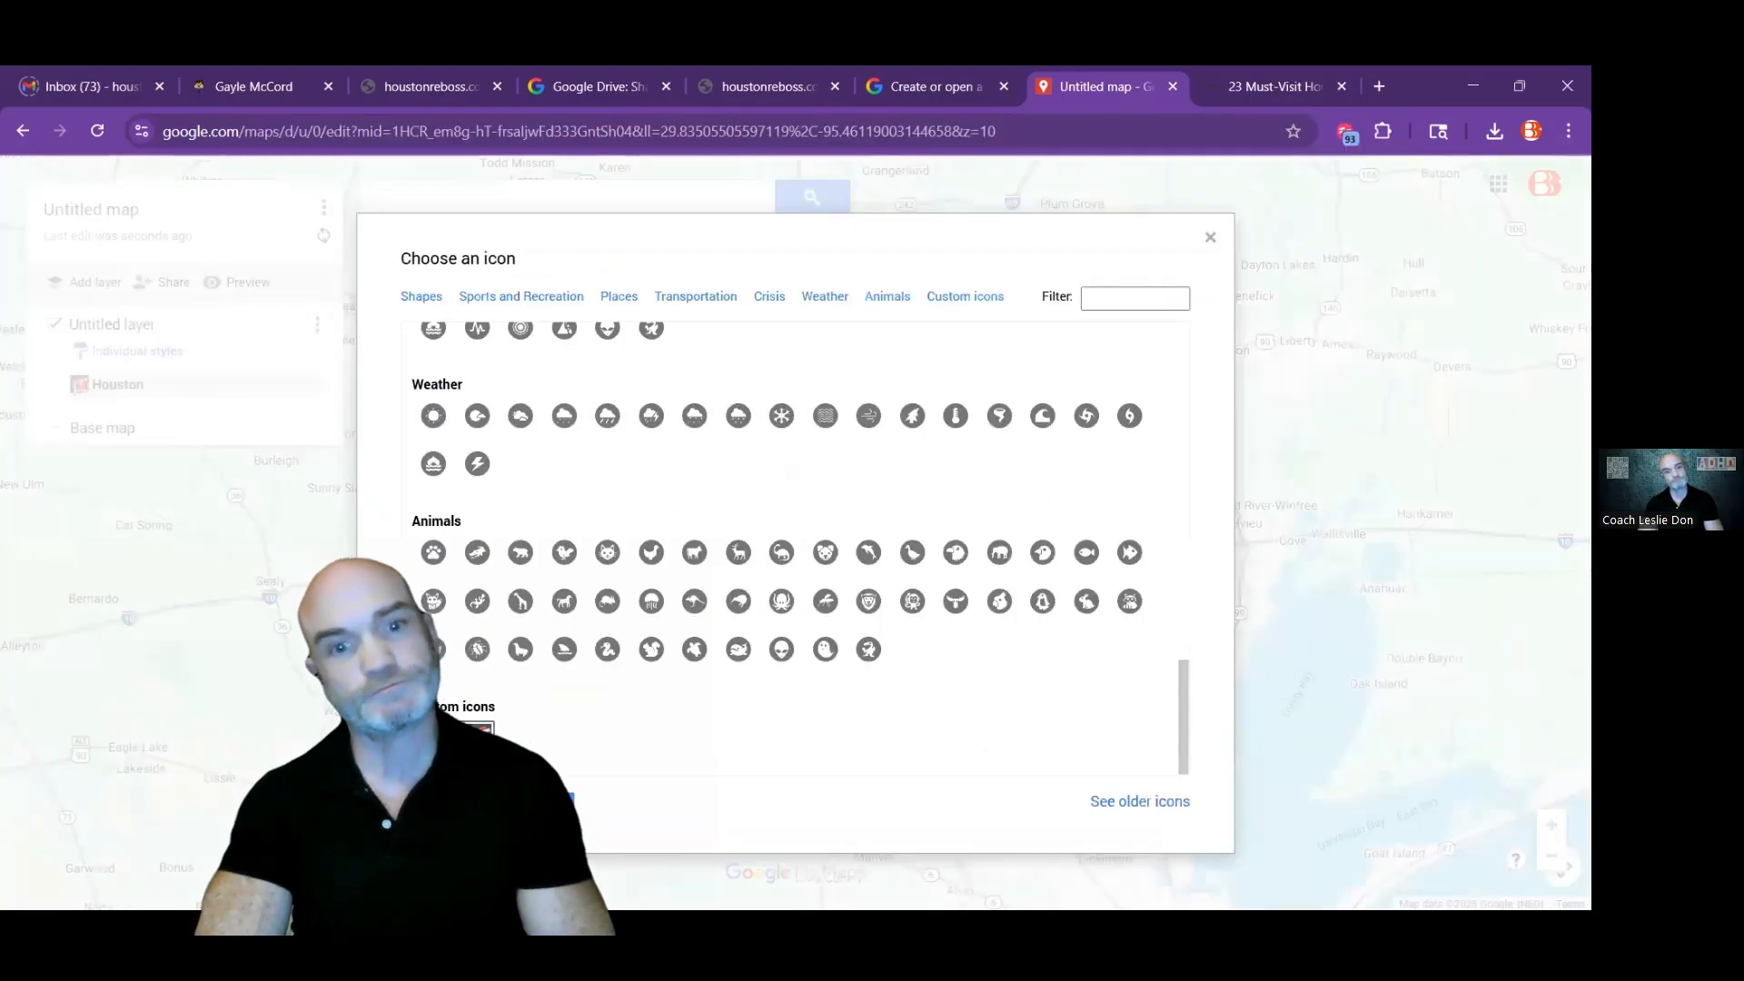
left_click(427, 802)
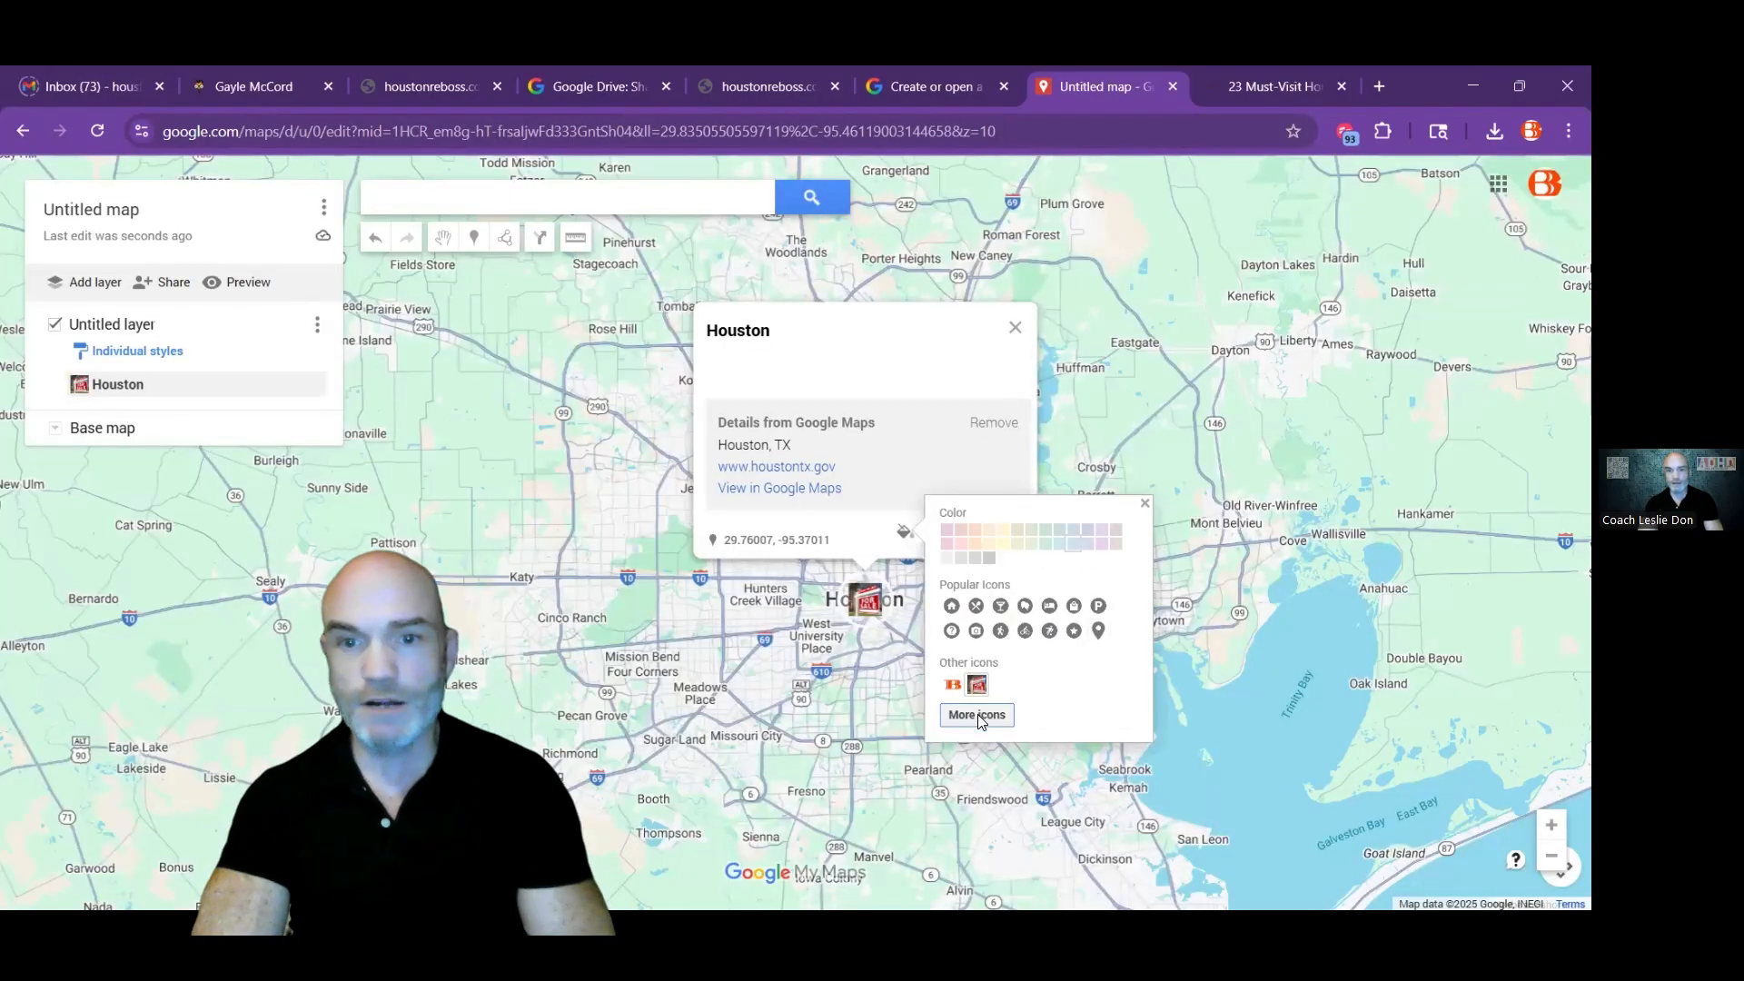
left_click(952, 684)
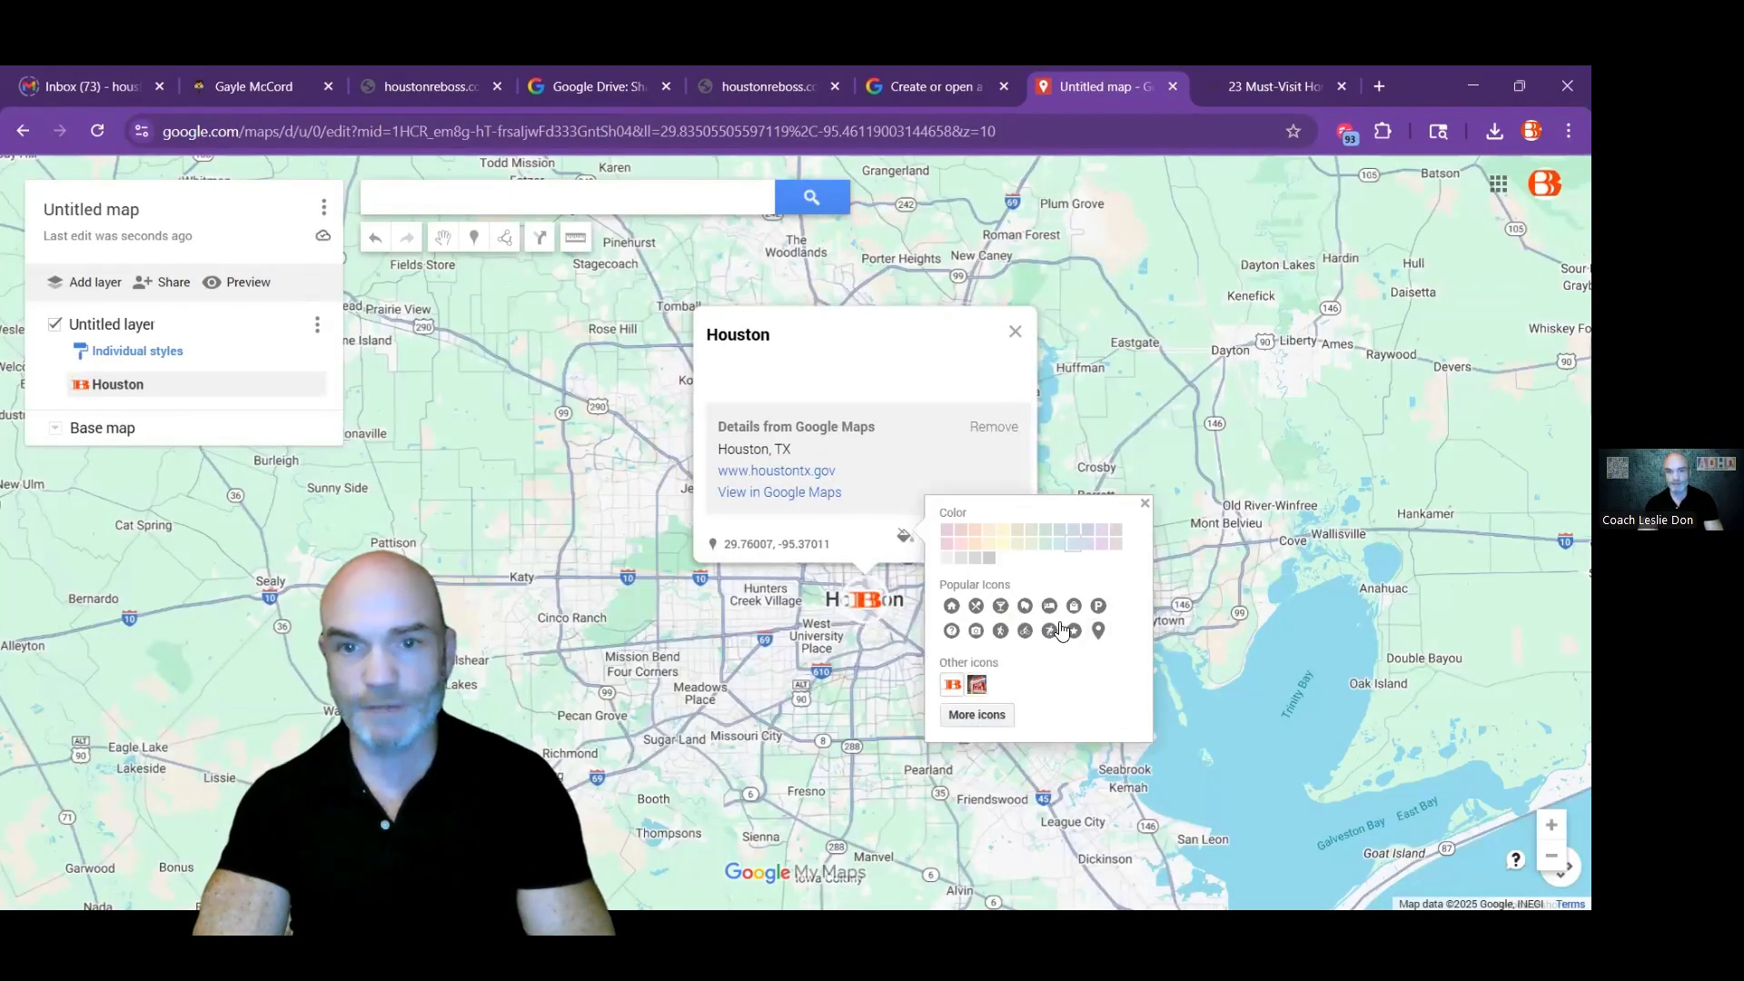
left_click(820, 350)
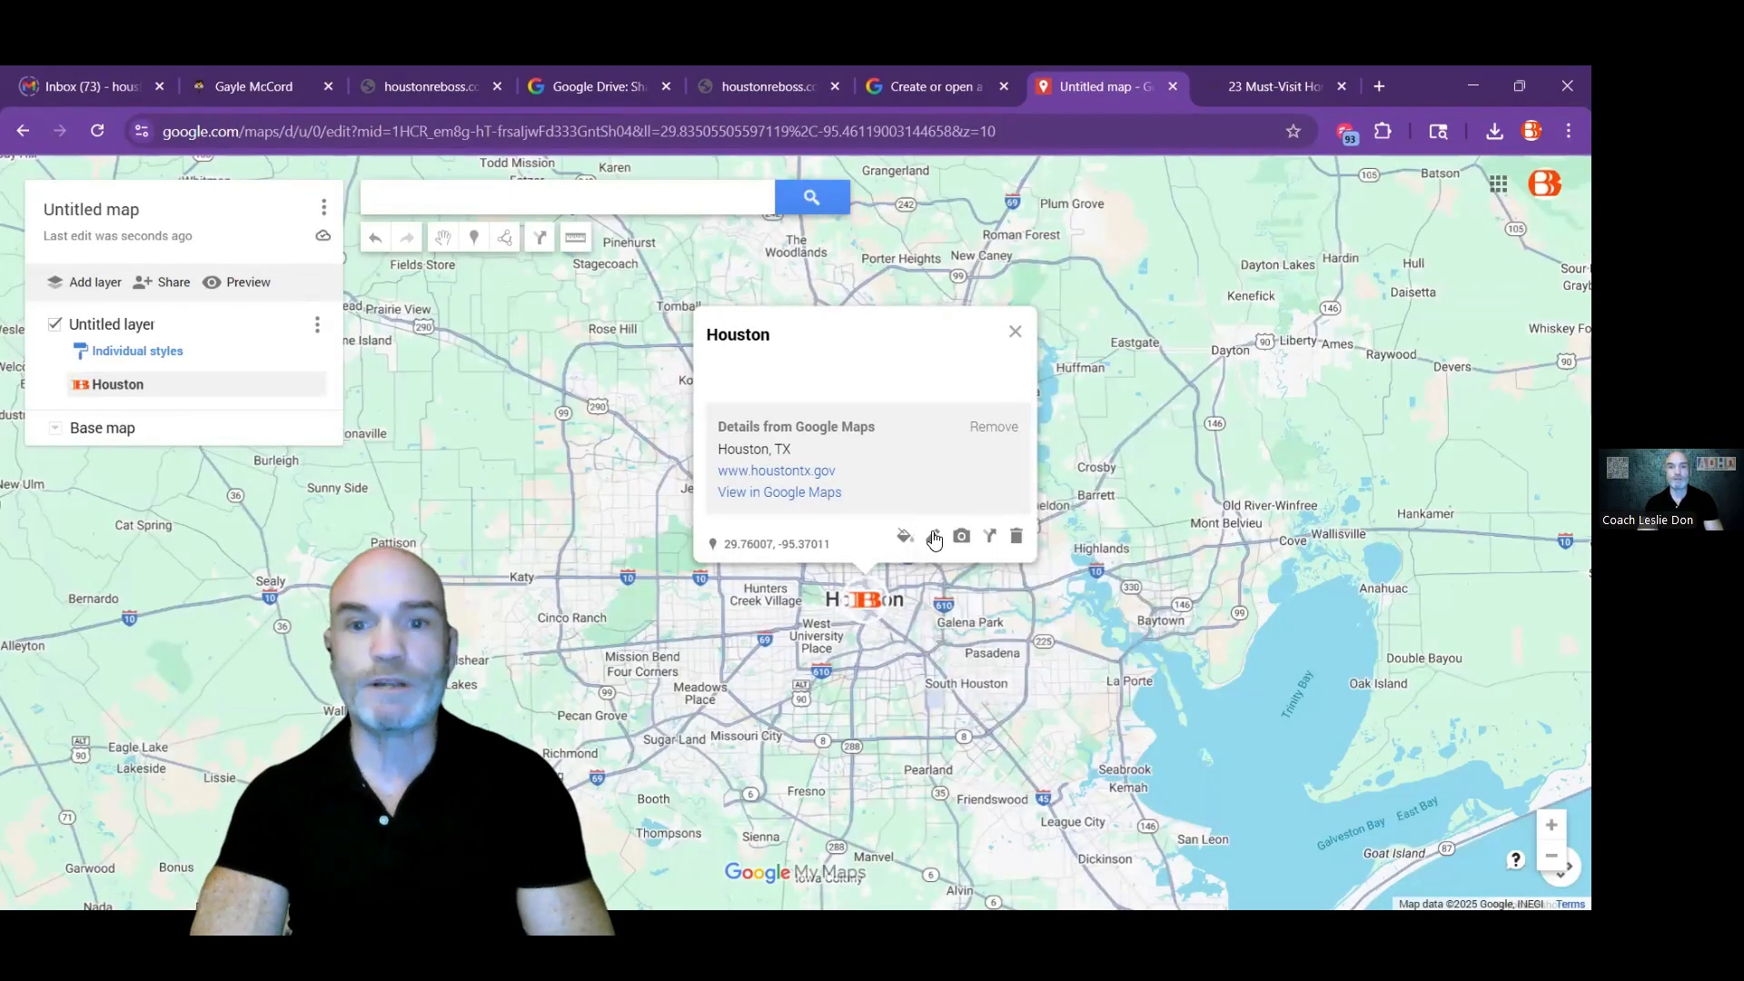
left_click(821, 322)
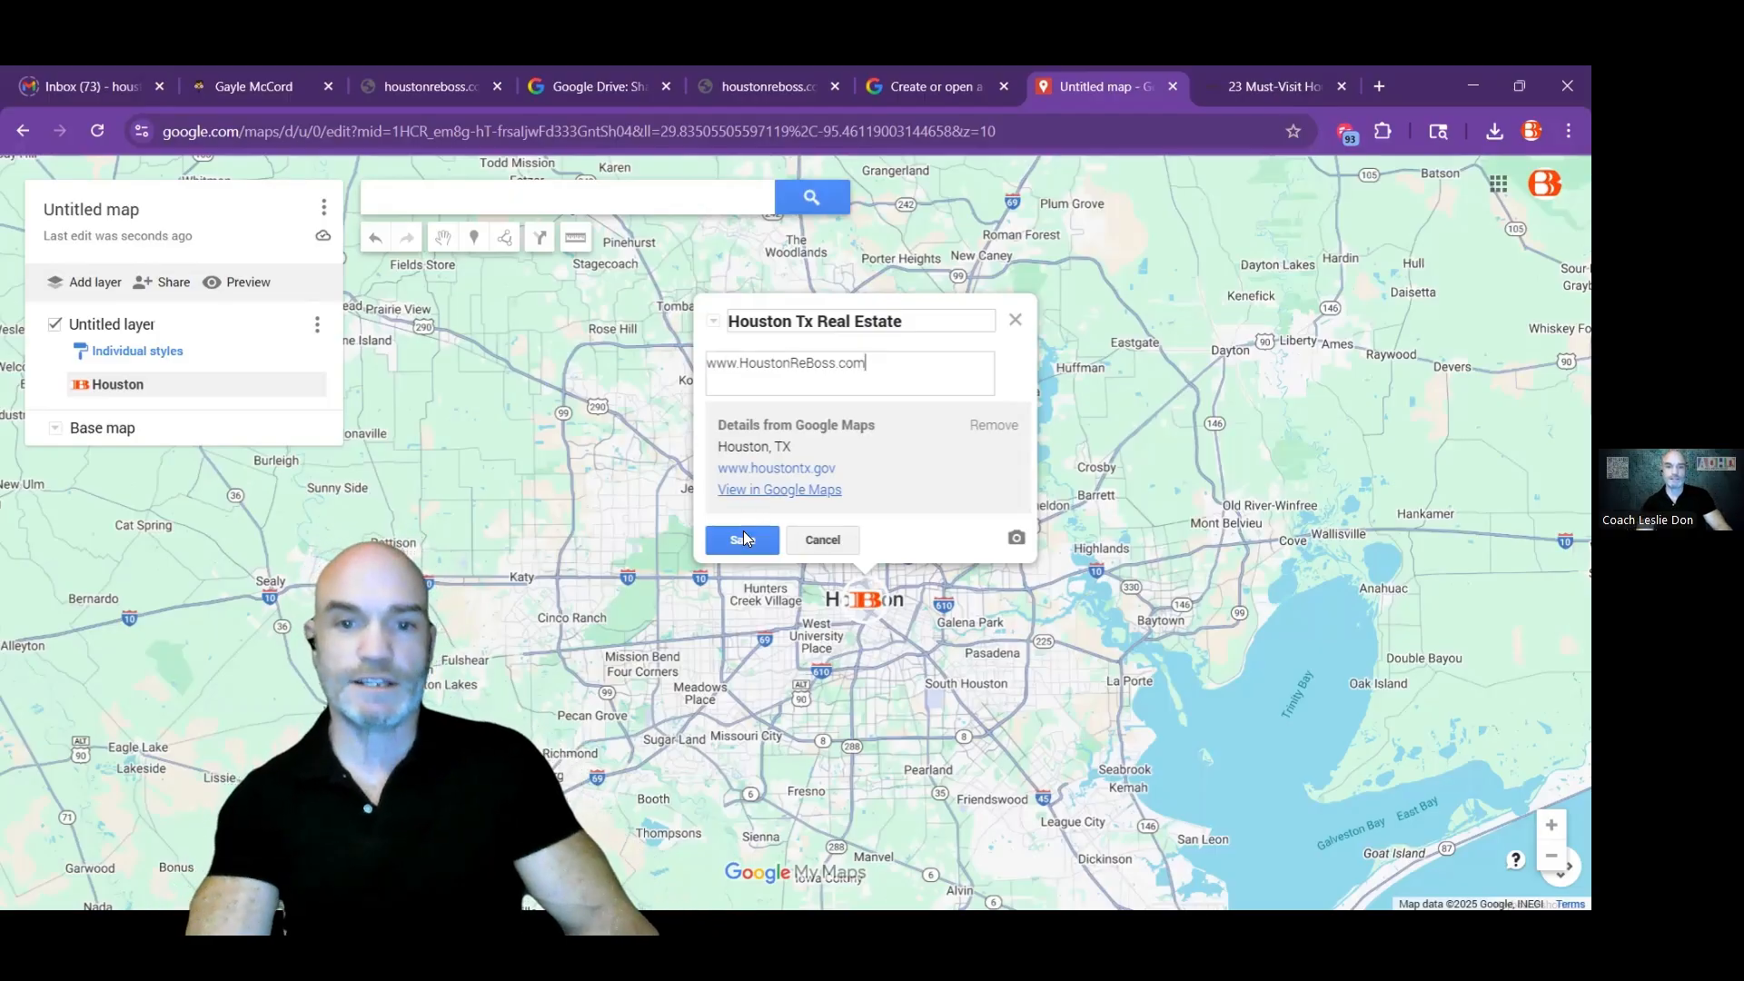
left_click(742, 540)
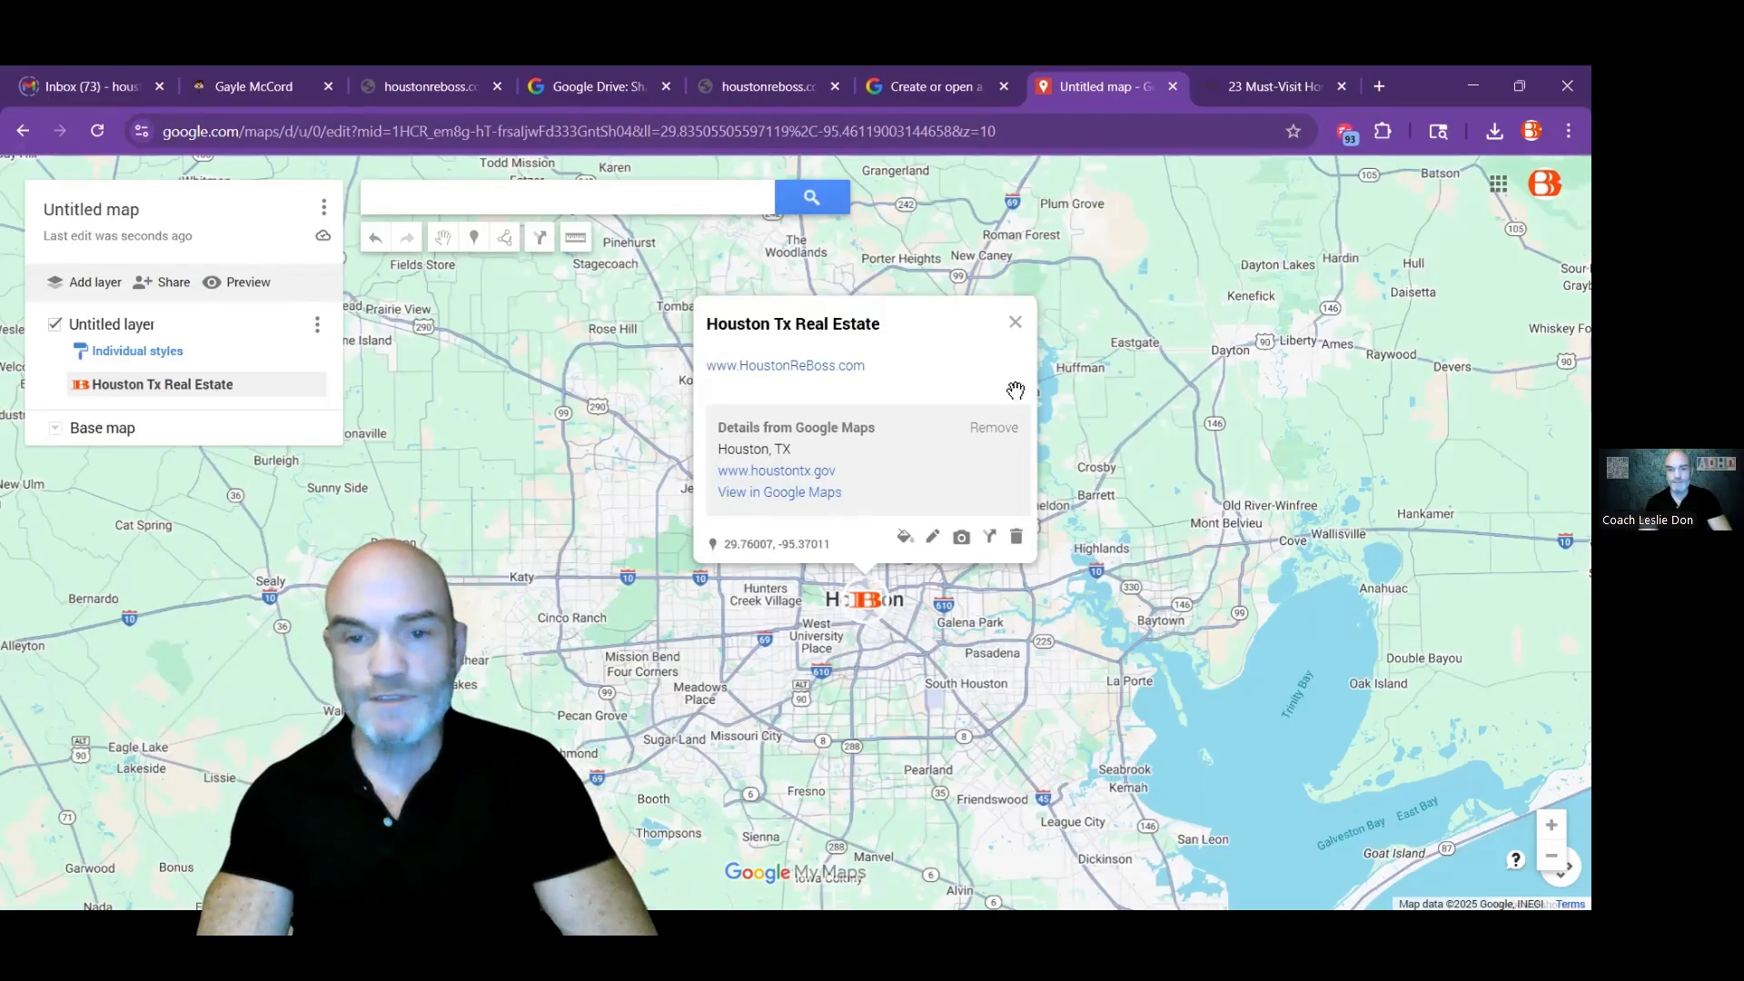
Step: Move the Houston Tx Real Estate marker slightly northwest, off the Houston city label
left_click(847, 601)
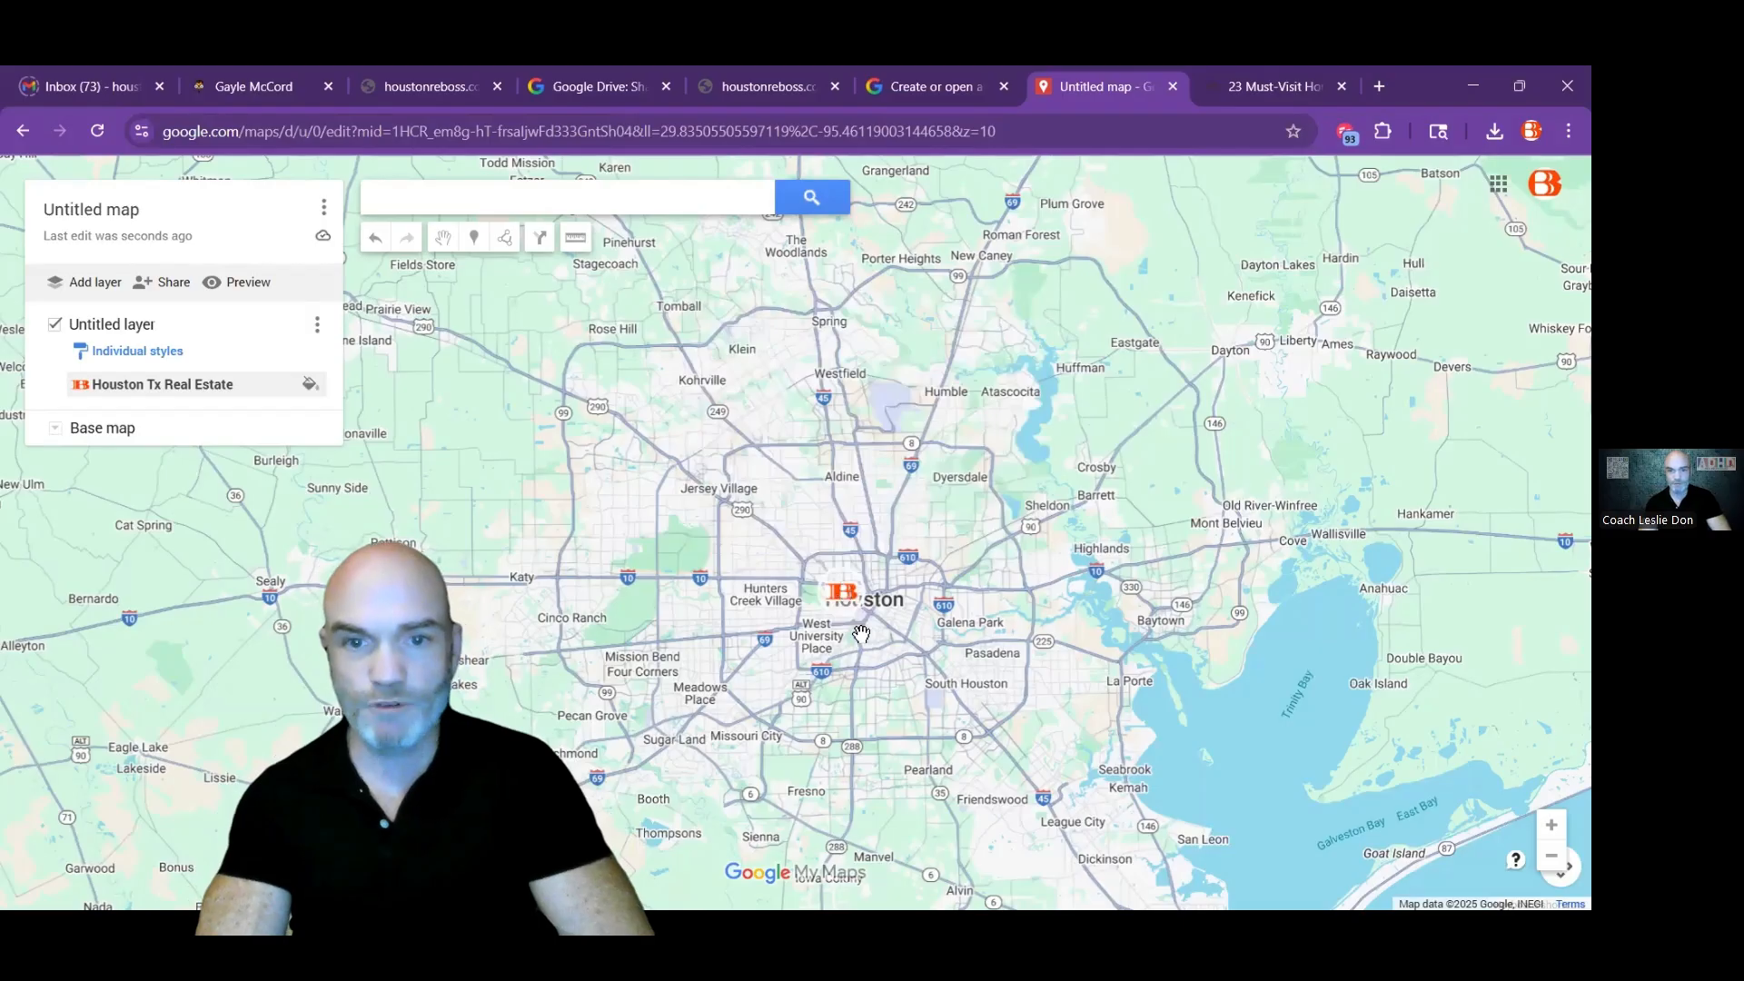
scroll(858, 633, "up", 1)
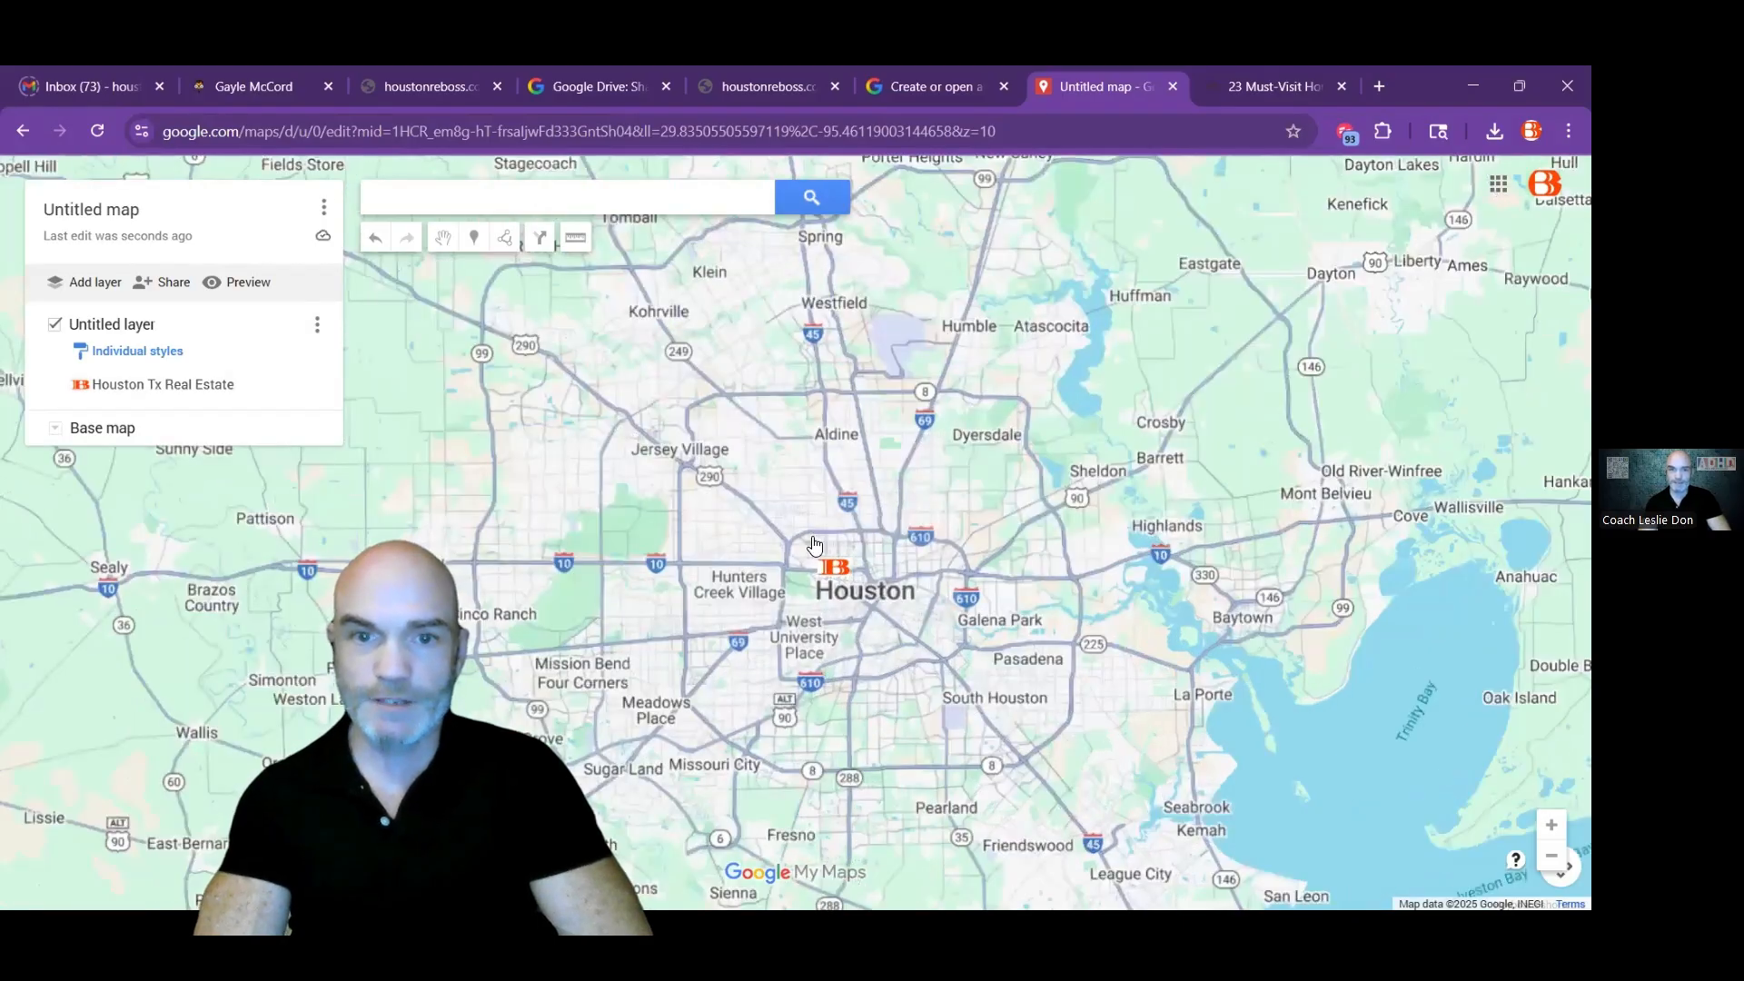
scroll(812, 540, "up", 1)
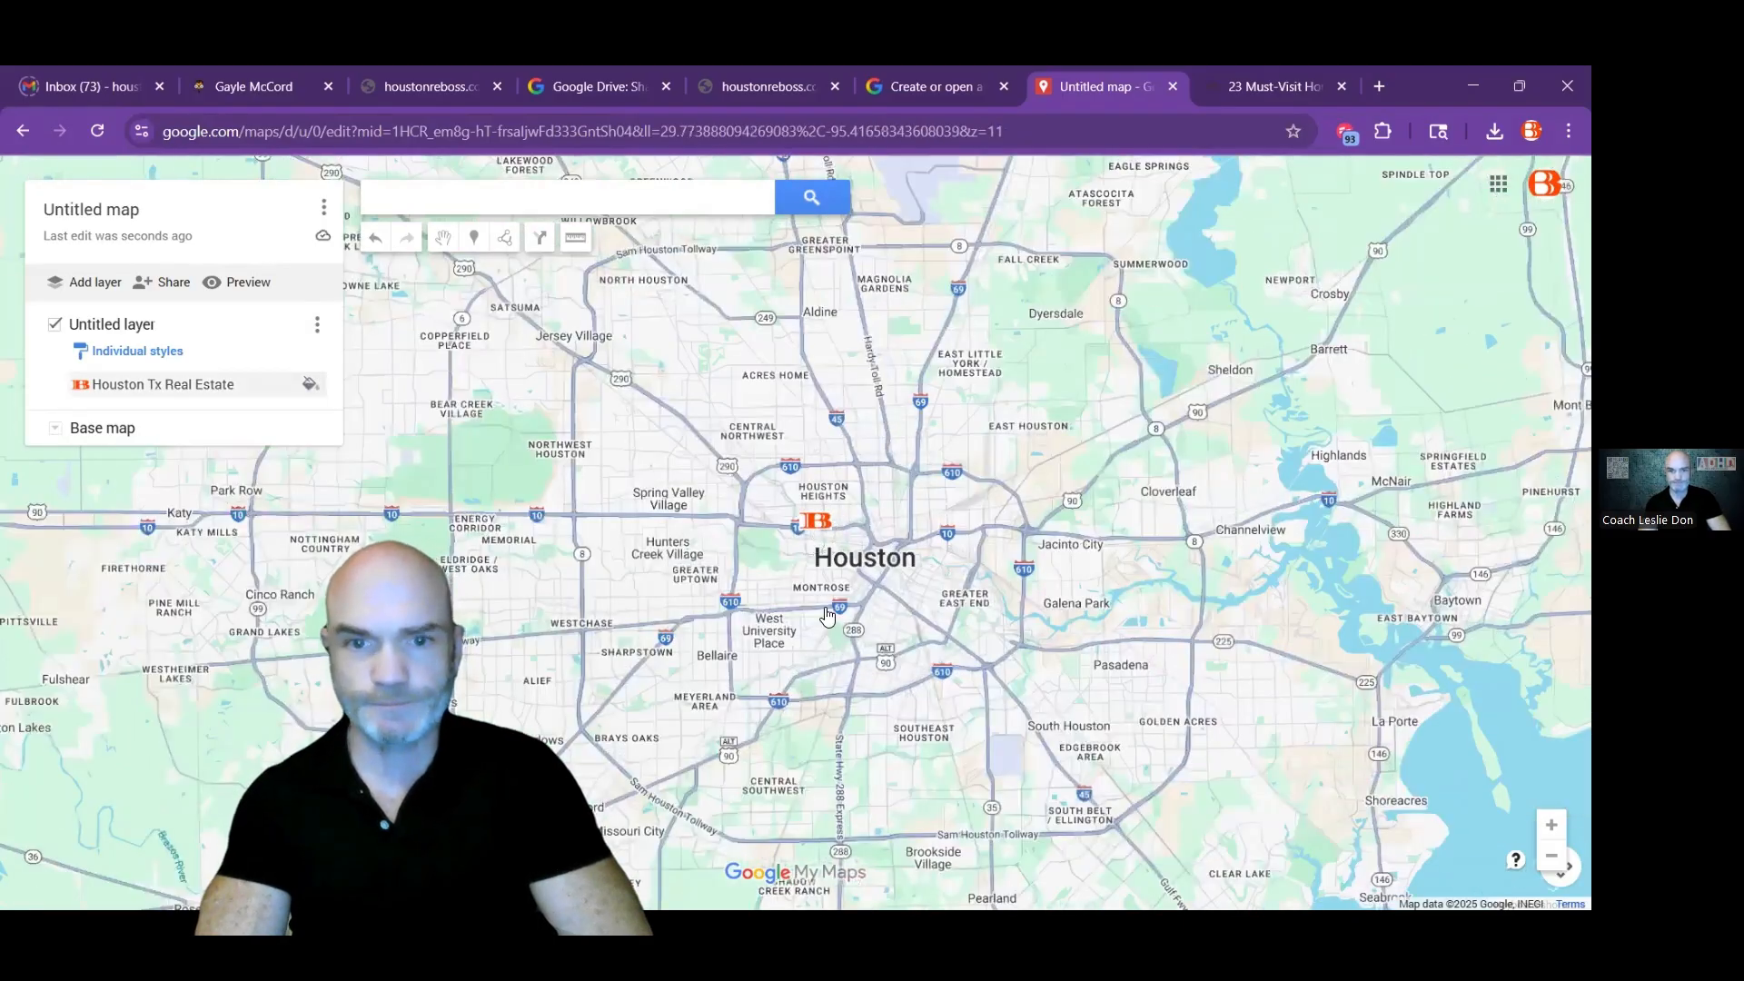
left_click(815, 523)
left_click_drag(820, 610, 826, 625)
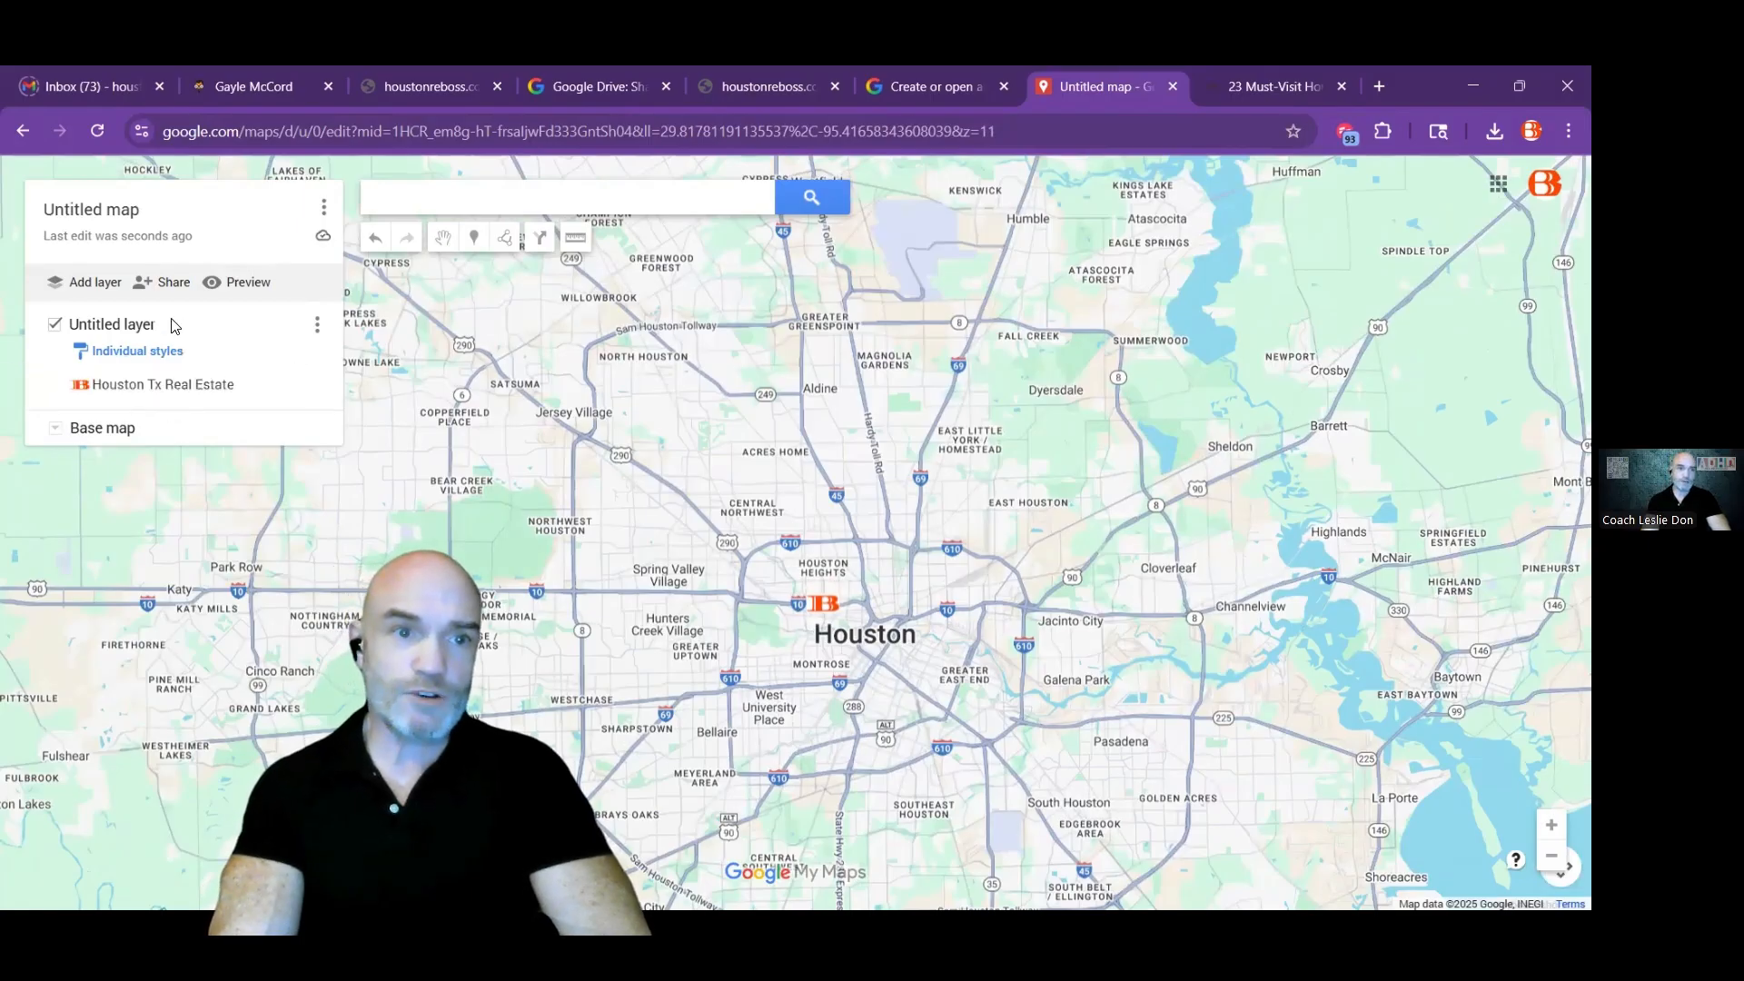
Step: Add a second layer to the map and name it Neighborhoods
left_click(93, 283)
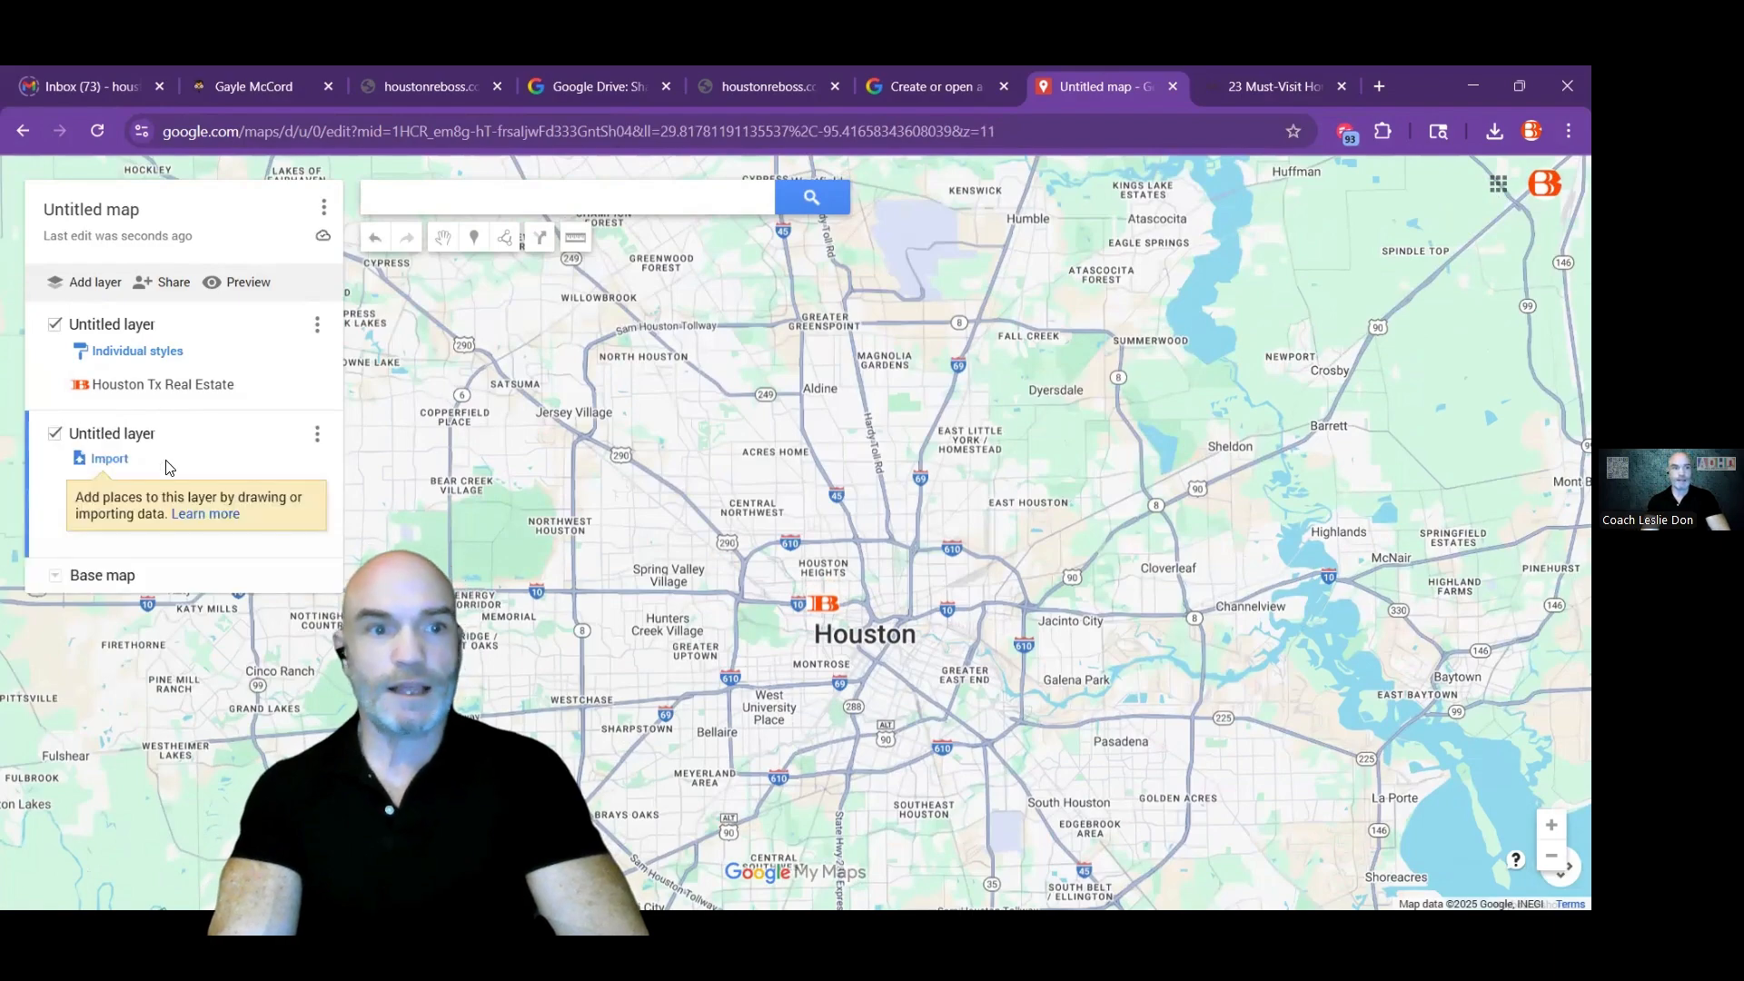
left_click(156, 440)
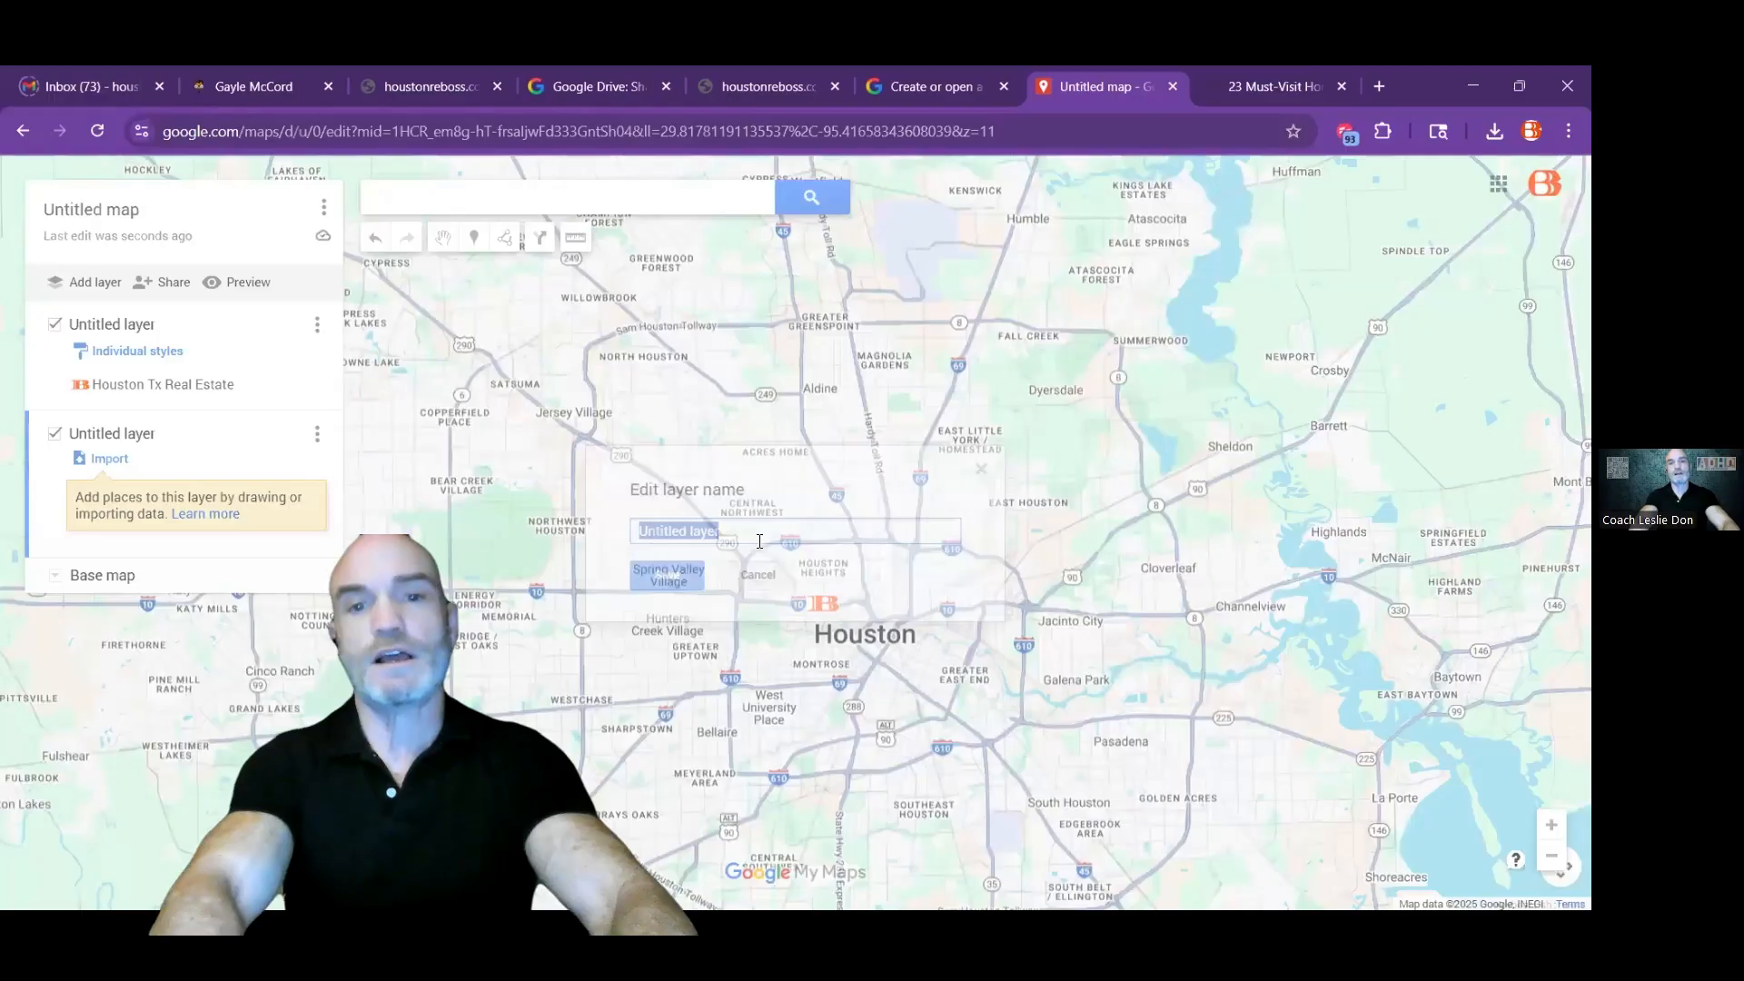
type("Neighborhoods")
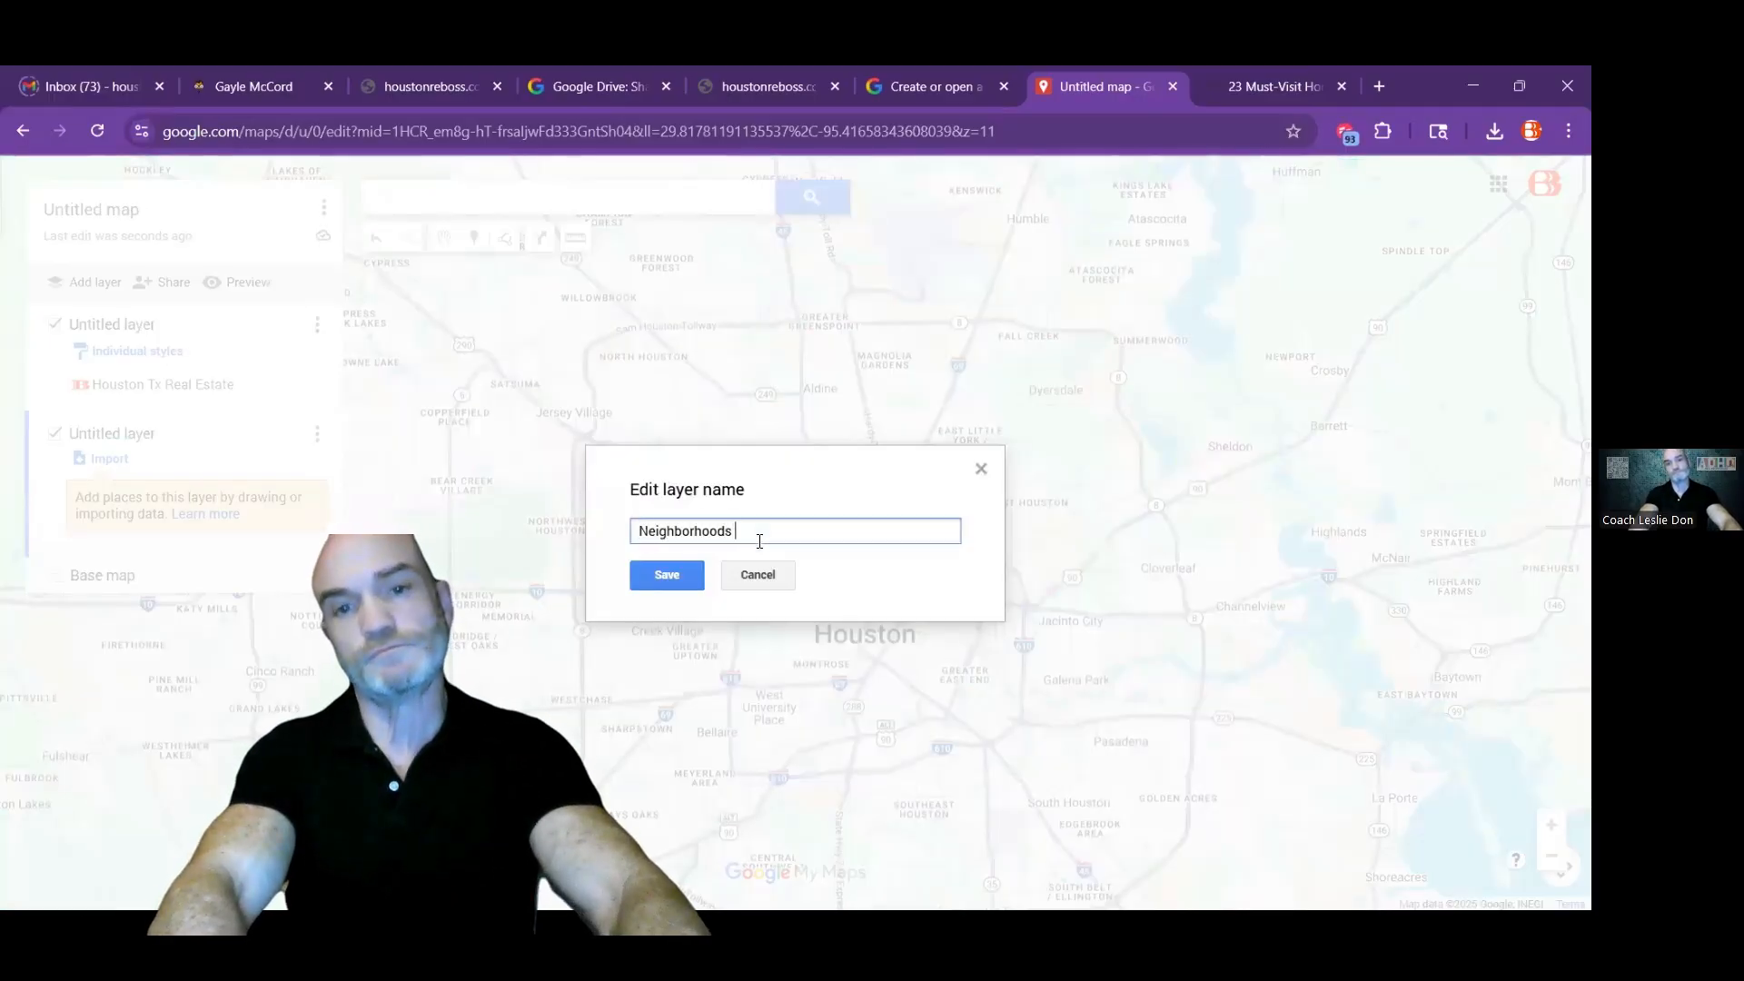
left_click(672, 575)
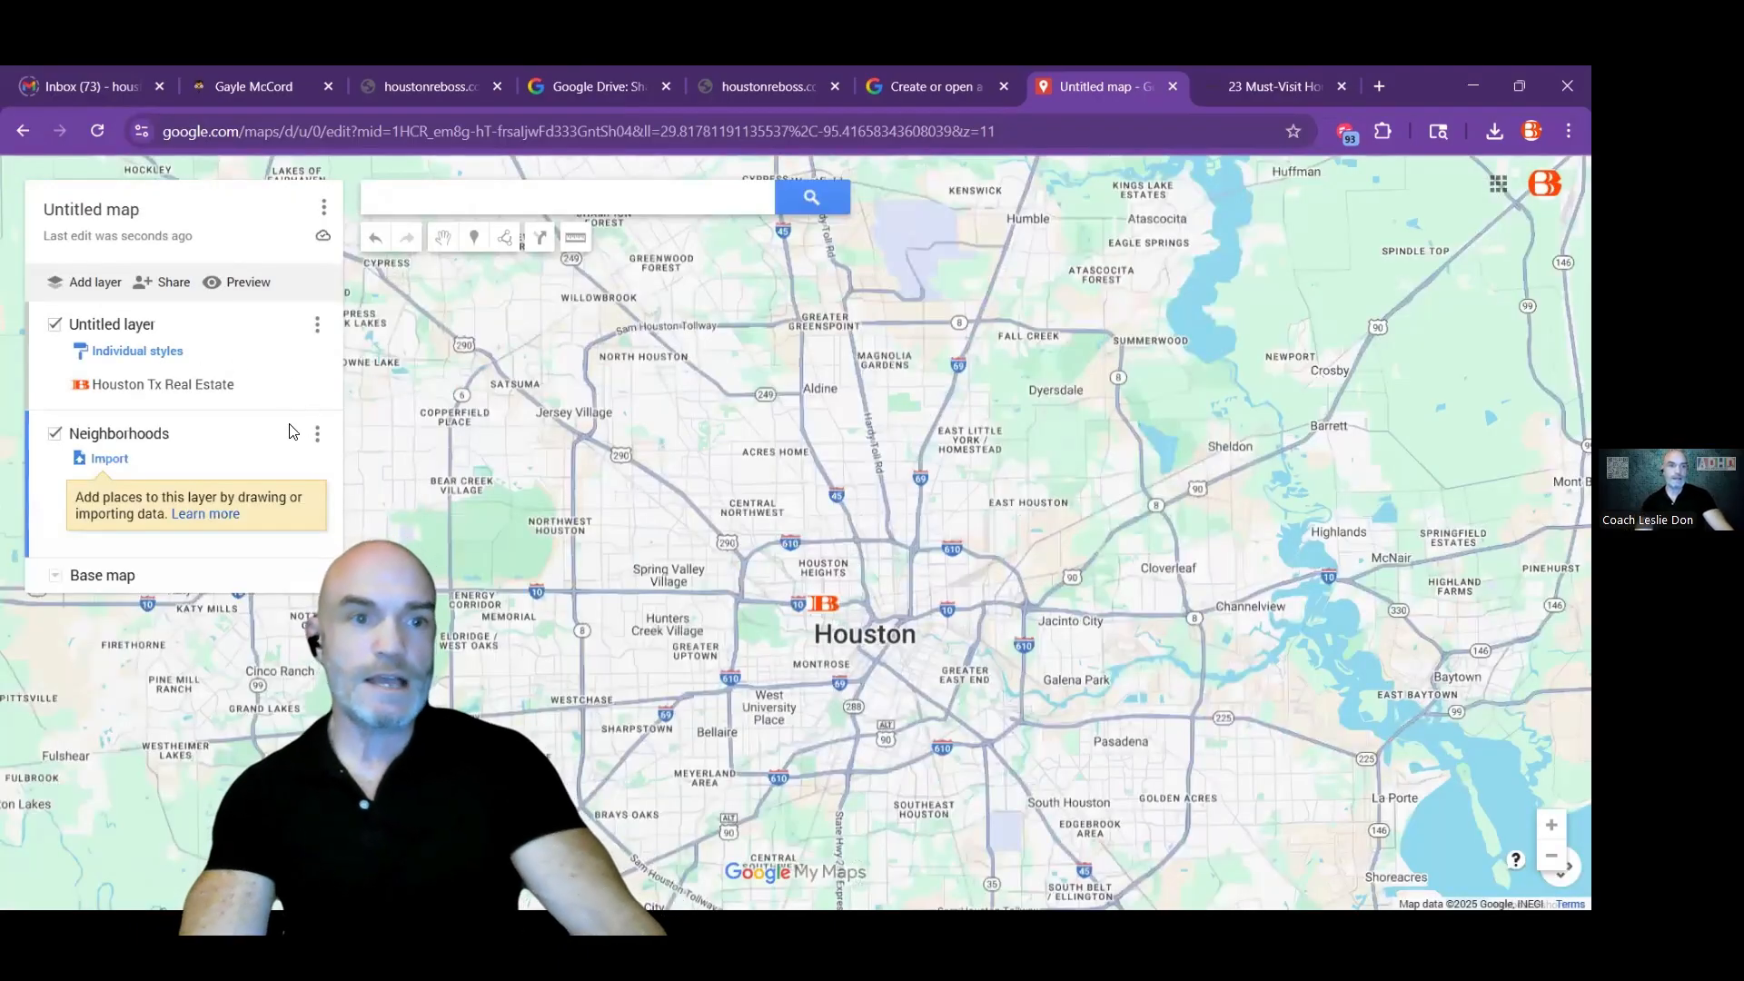
Step: Rename the layer holding the Houston Tx Real Estate marker as Main Layer
left_click(128, 325)
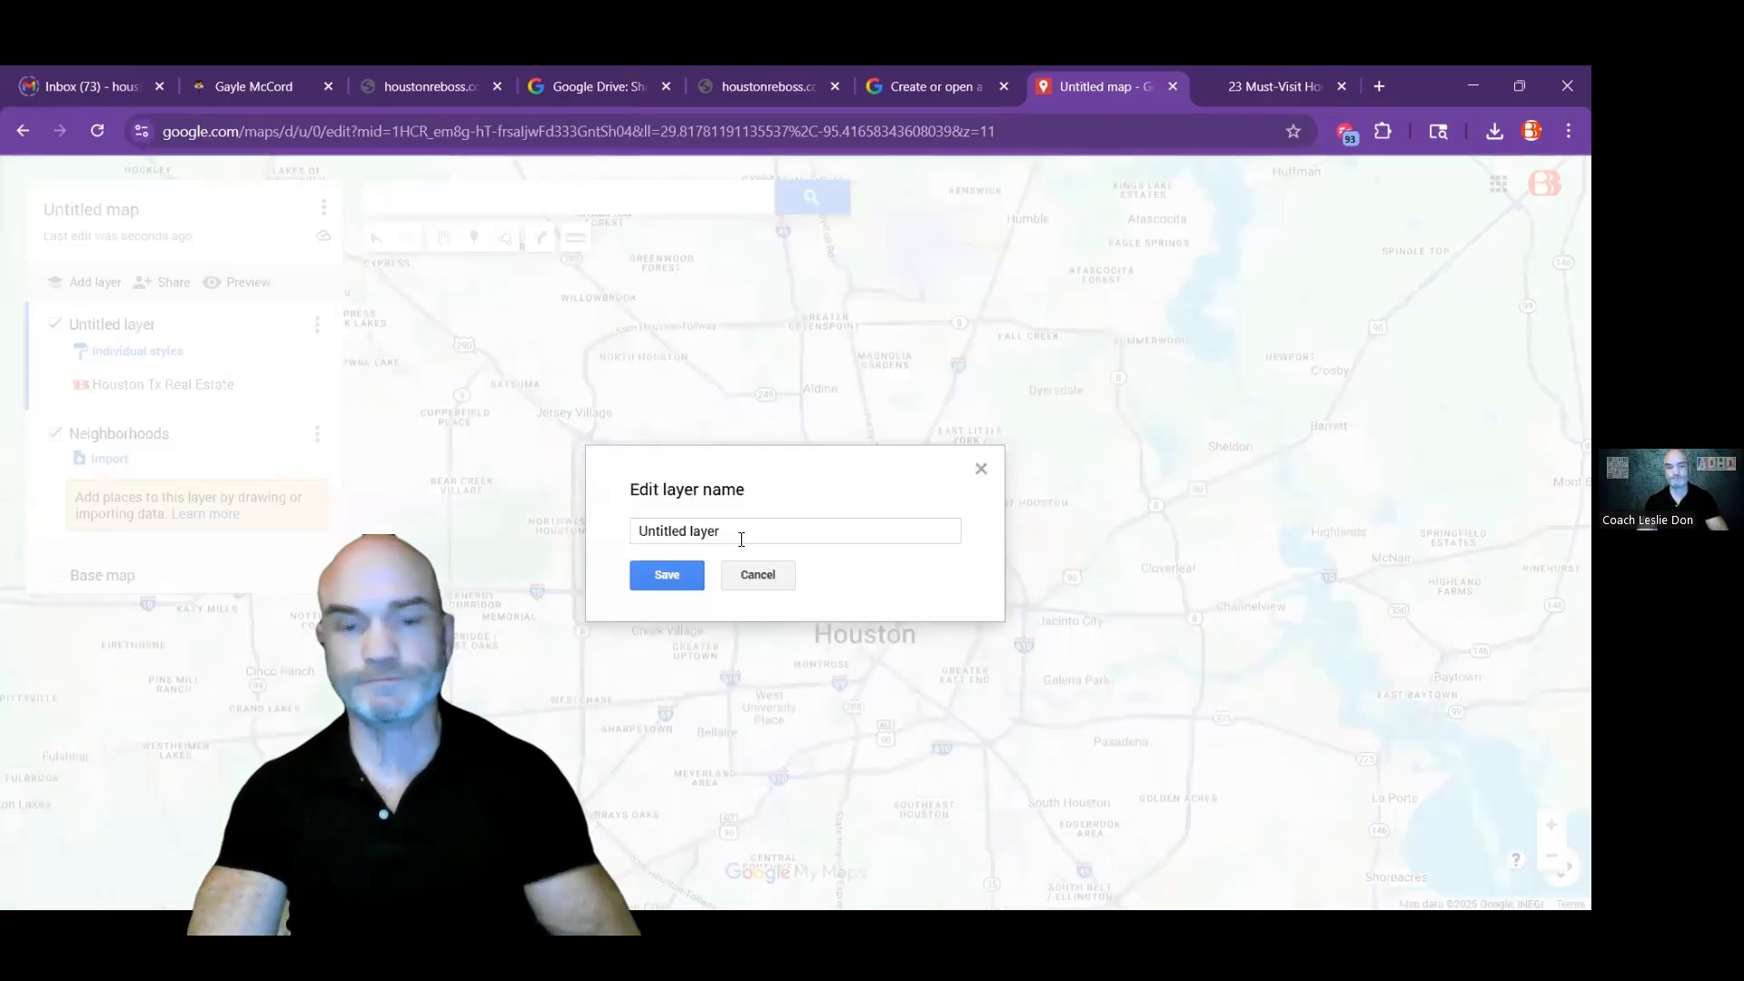
type("Main Layer")
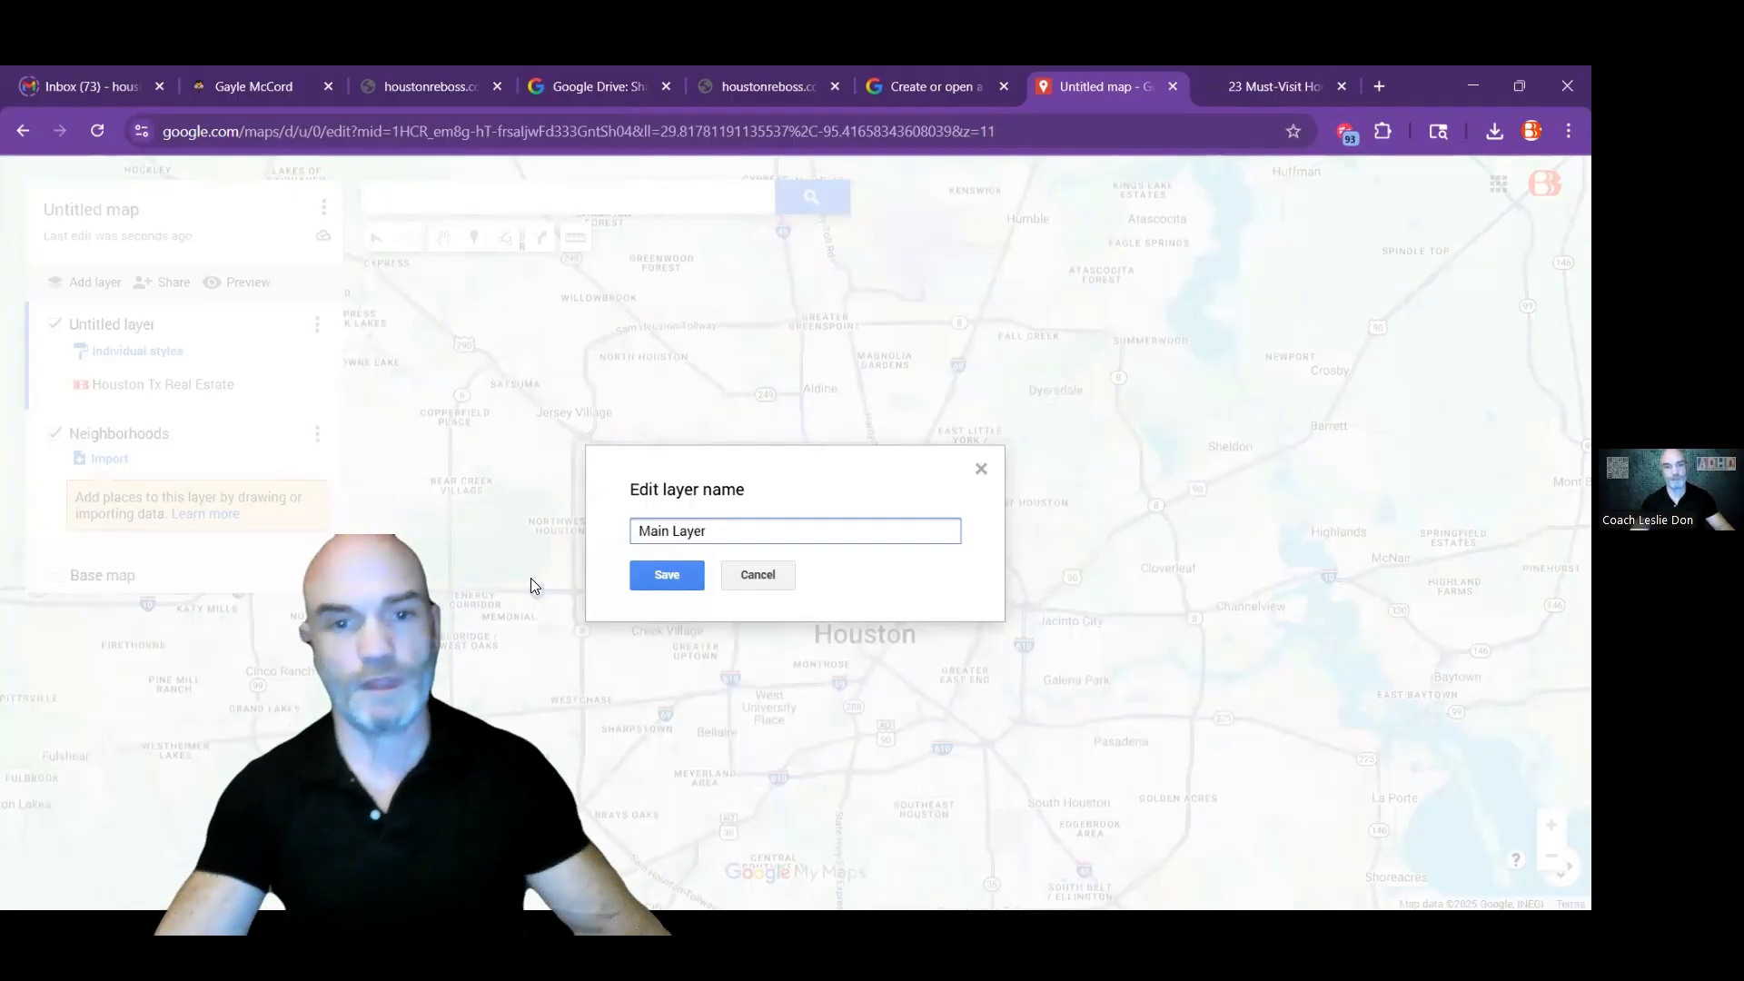
left_click(687, 577)
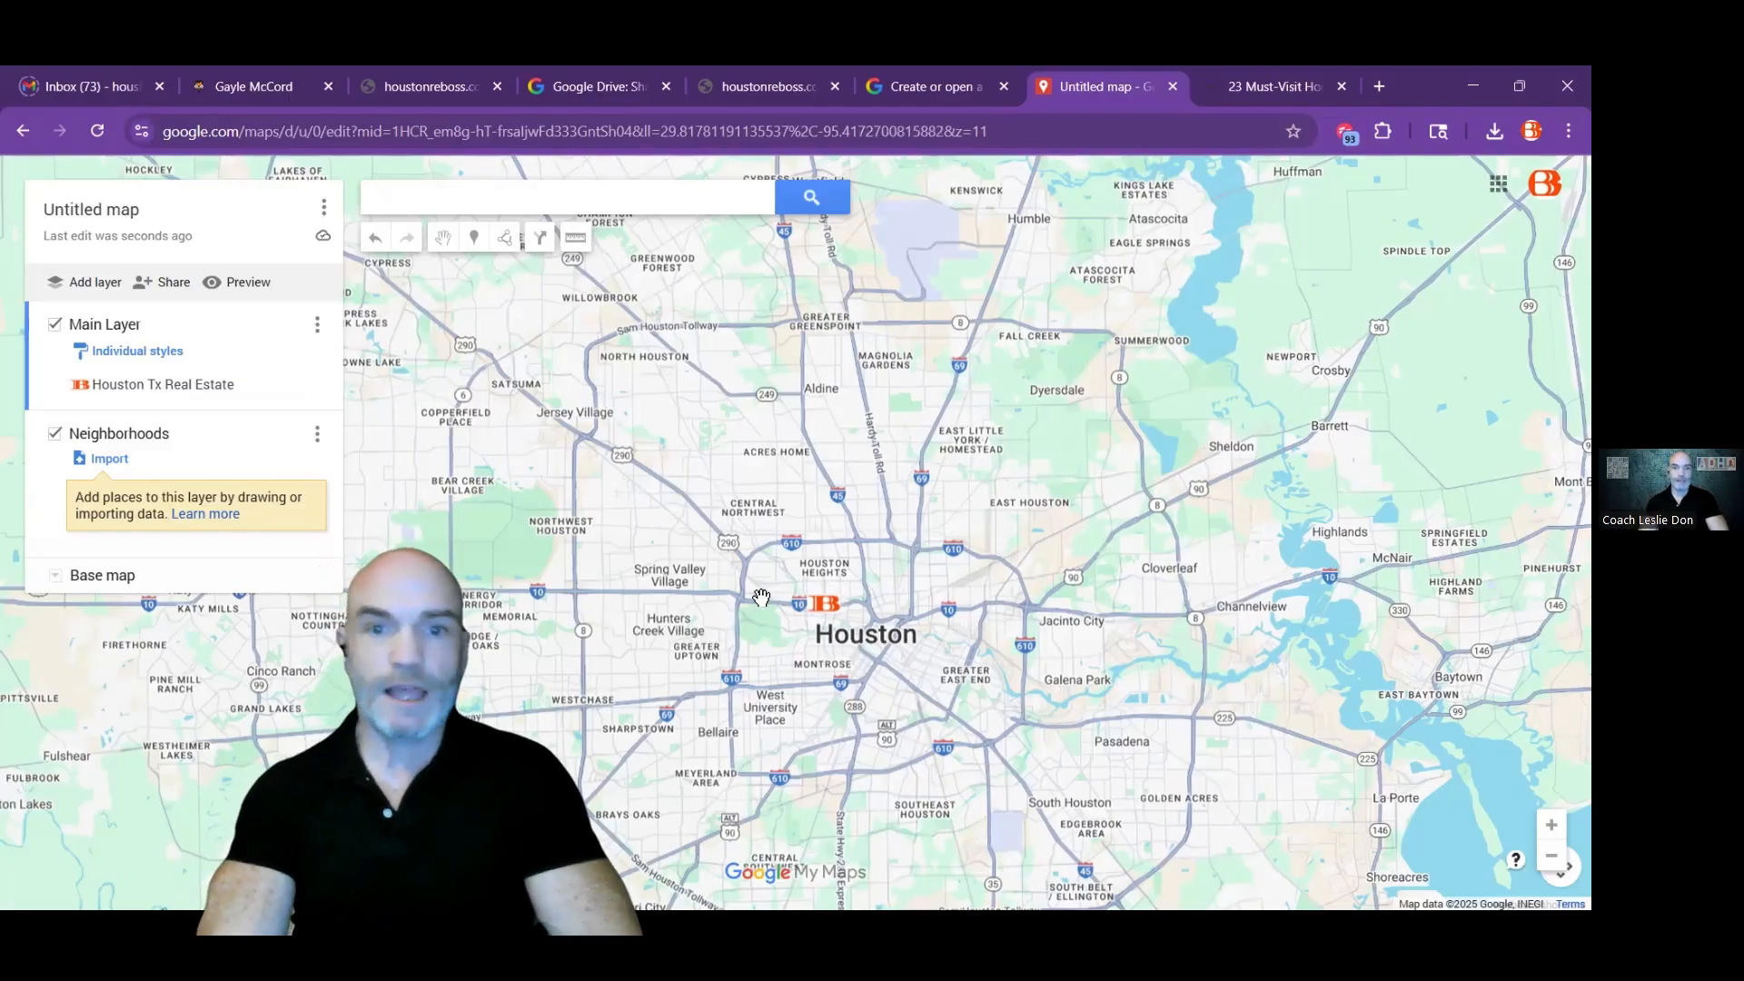
Step: Search for Houston Heights, Houston, TX and add it as a marker to the Main Layer
left_click(565, 200)
type("o")
key("BackSpace")
type("houston hei")
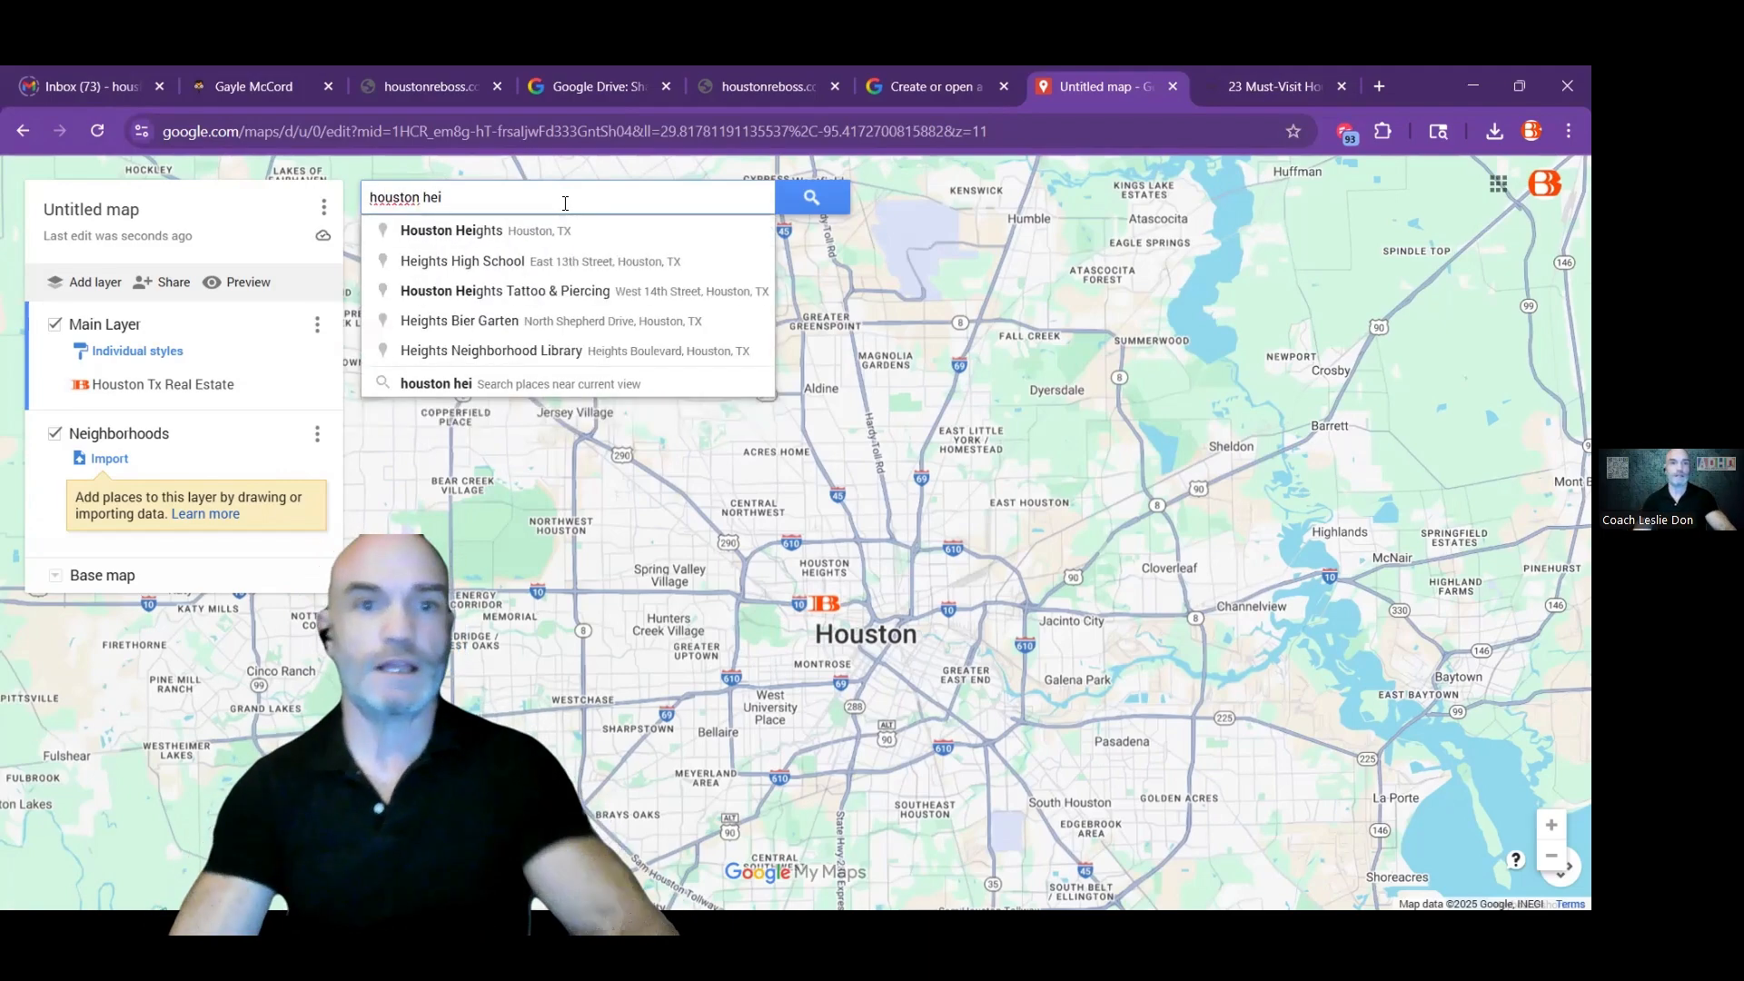
left_click(517, 231)
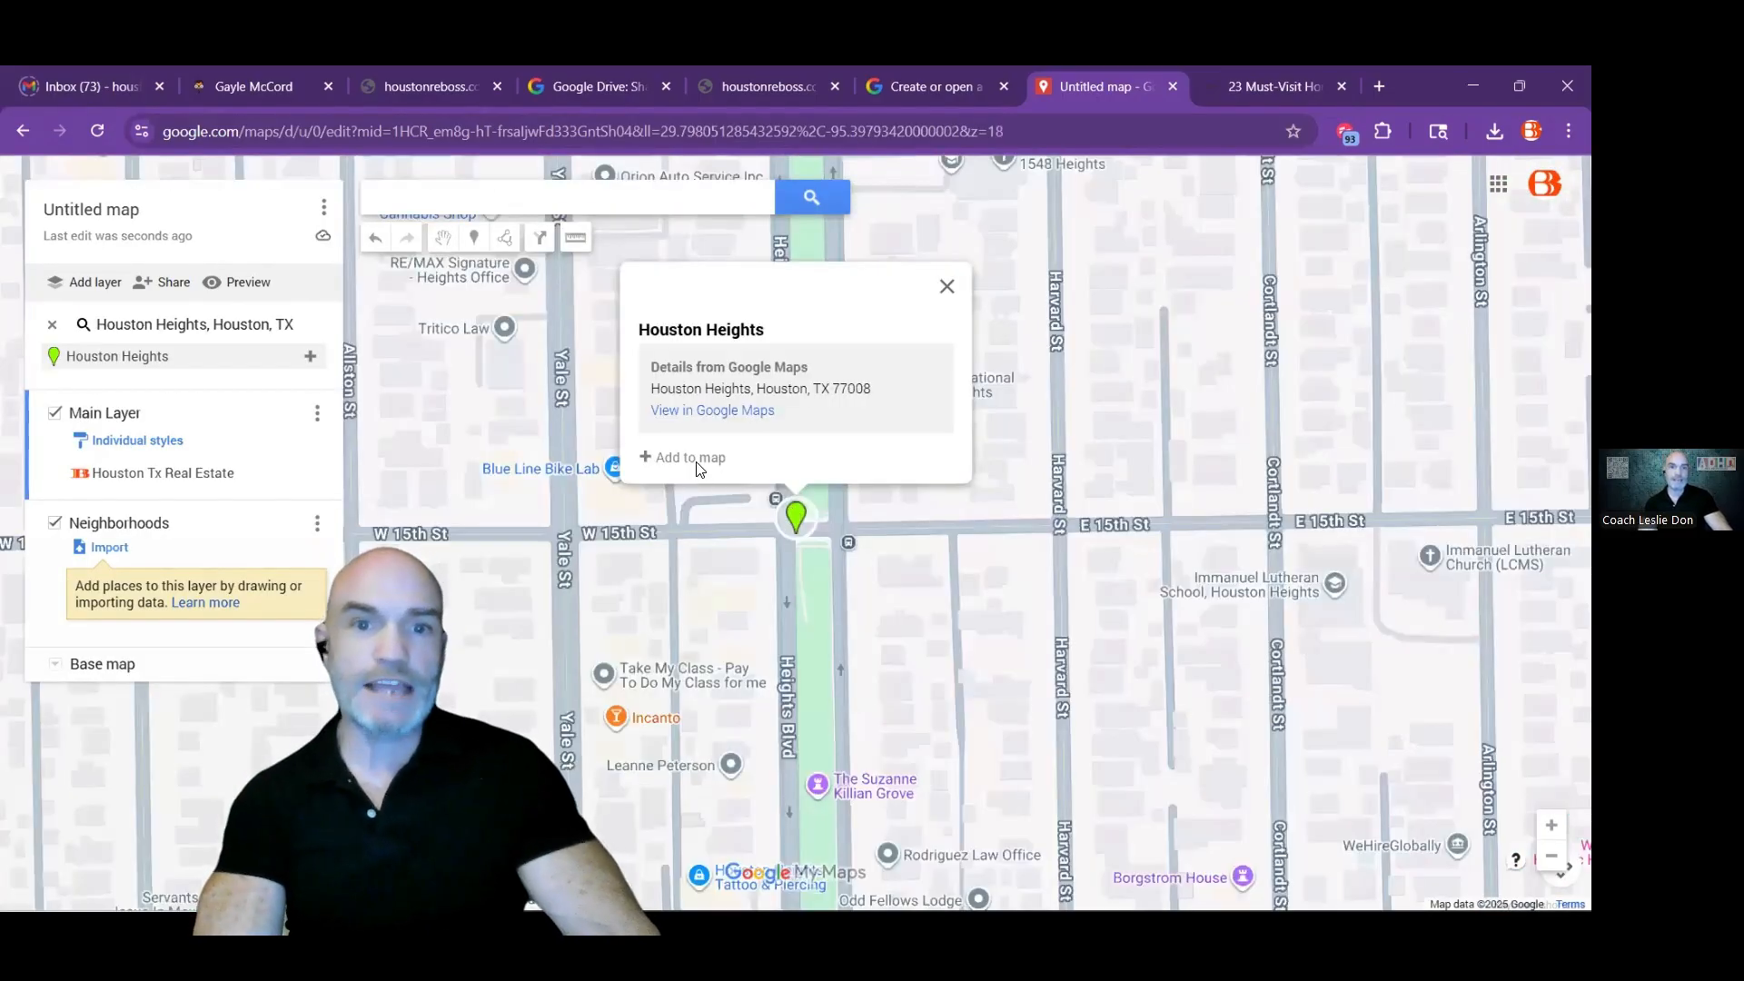
left_click(697, 458)
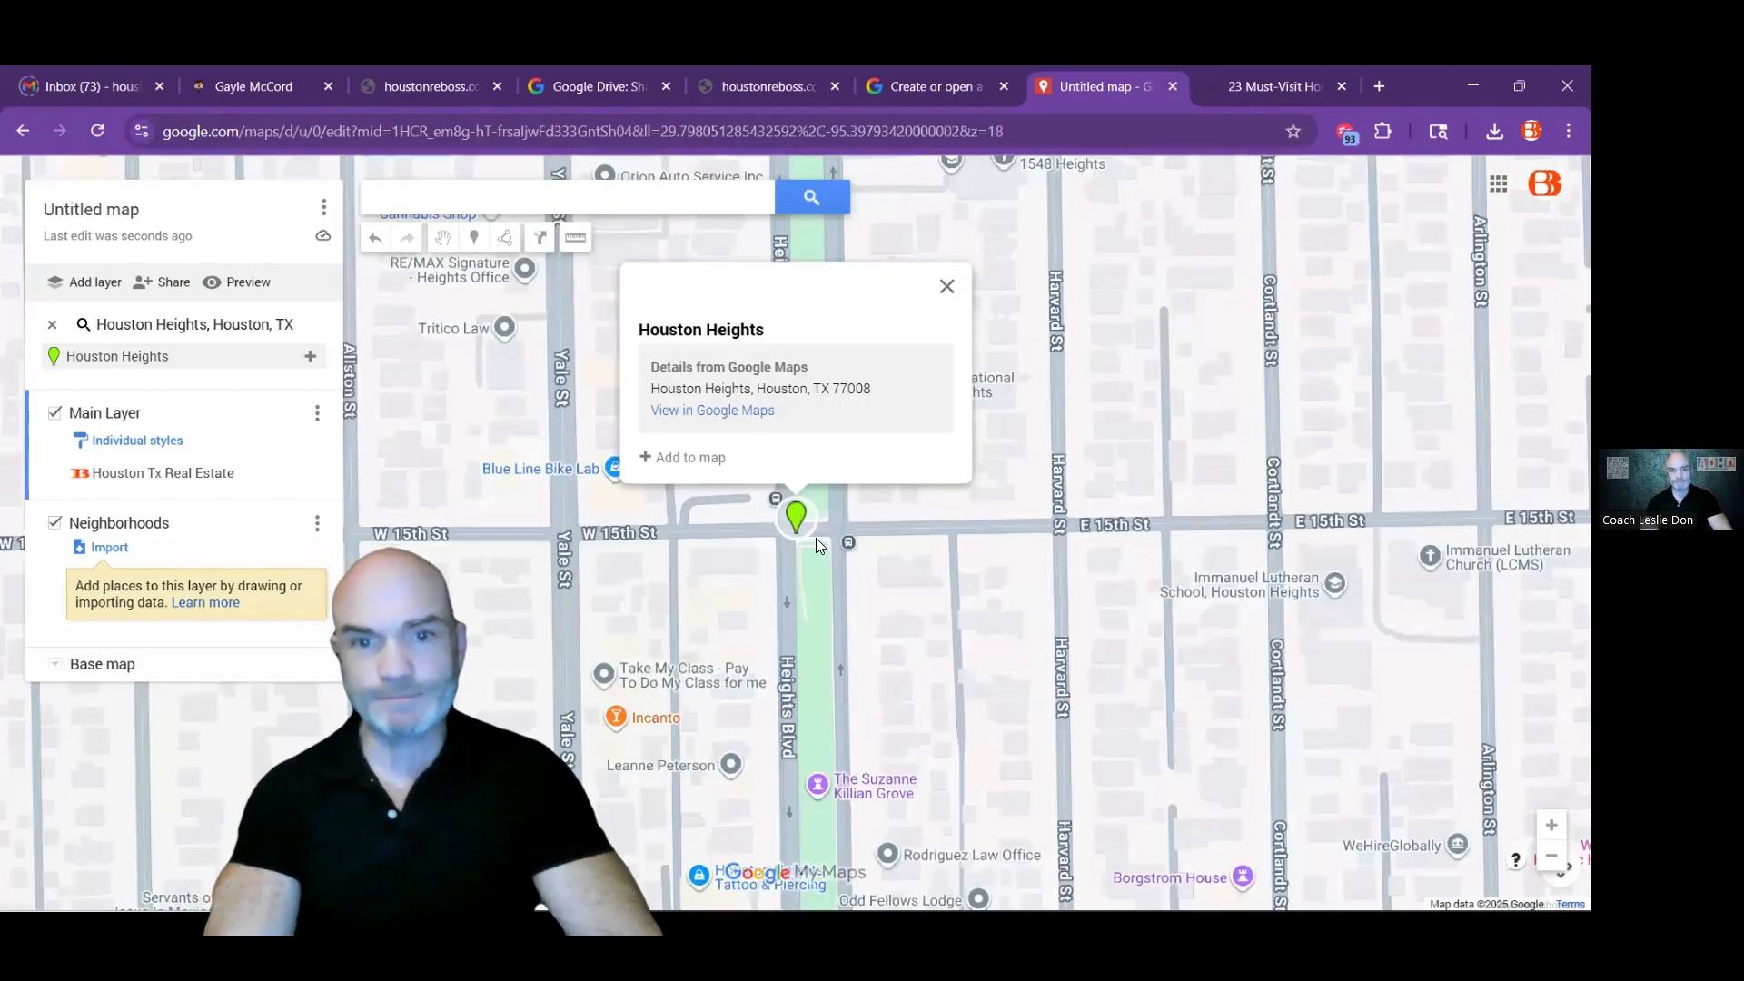
Step: Change the Houston Heights marker's icon to the custom "home for sale" image
left_click(836, 462)
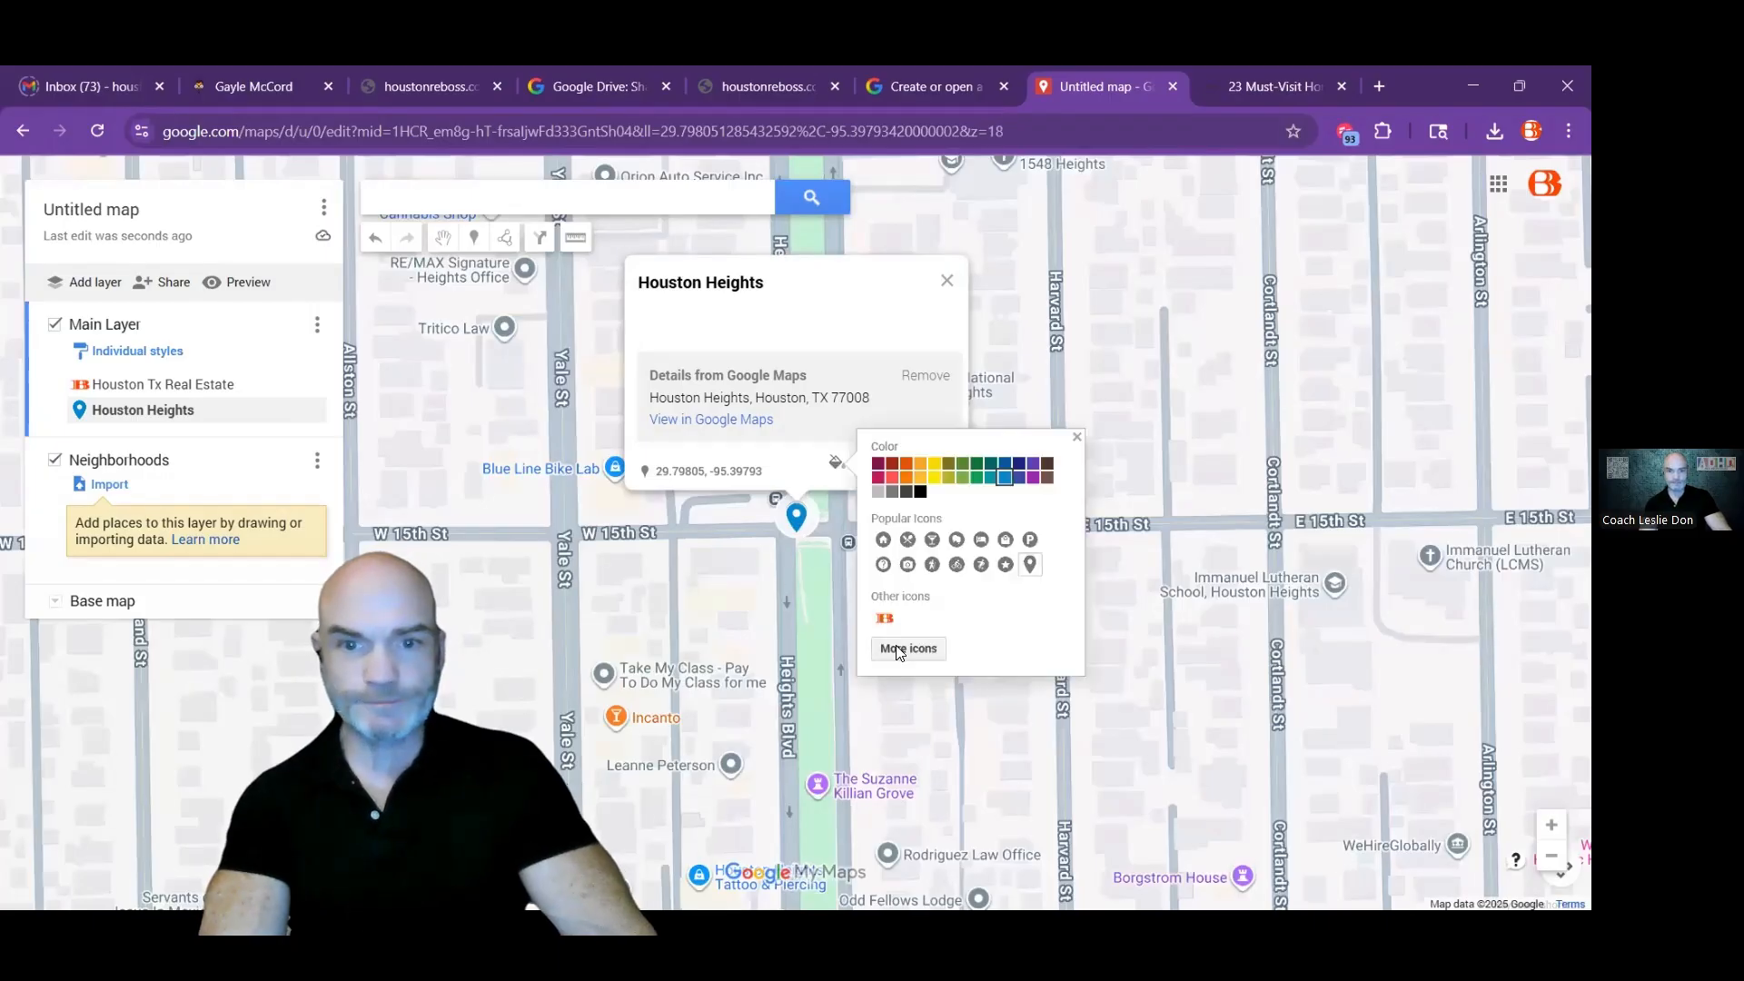
left_click(906, 647)
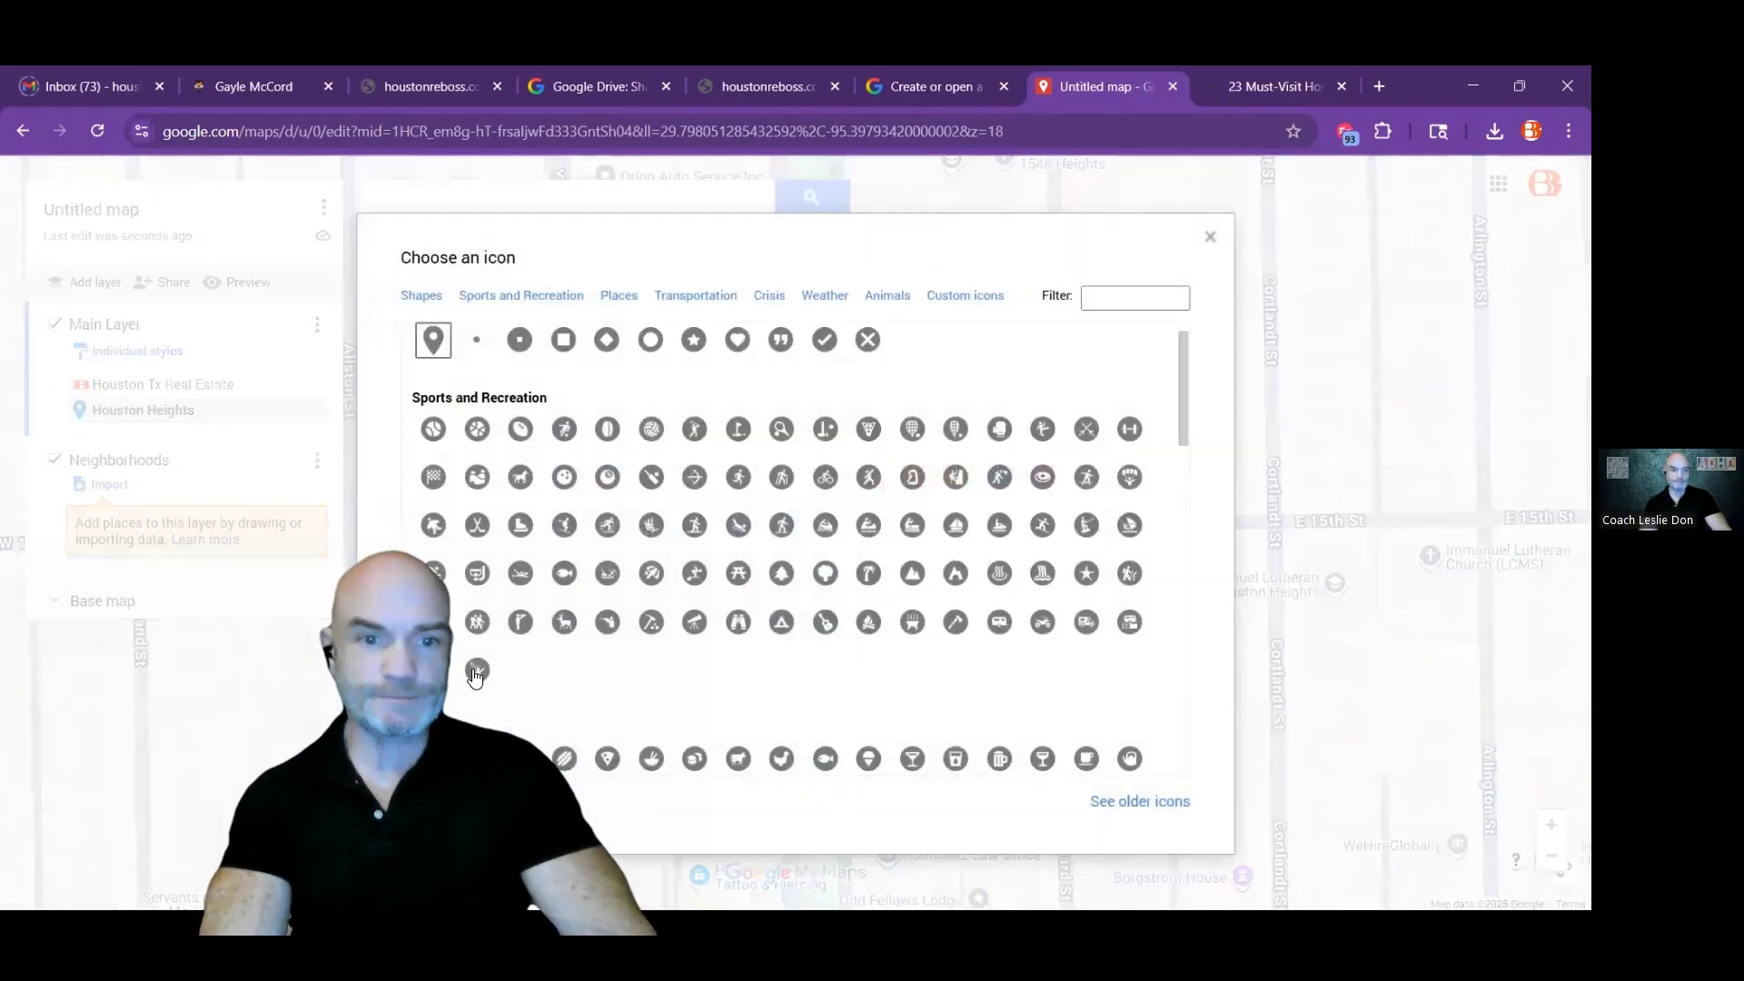
scroll(556, 741, "down", 10)
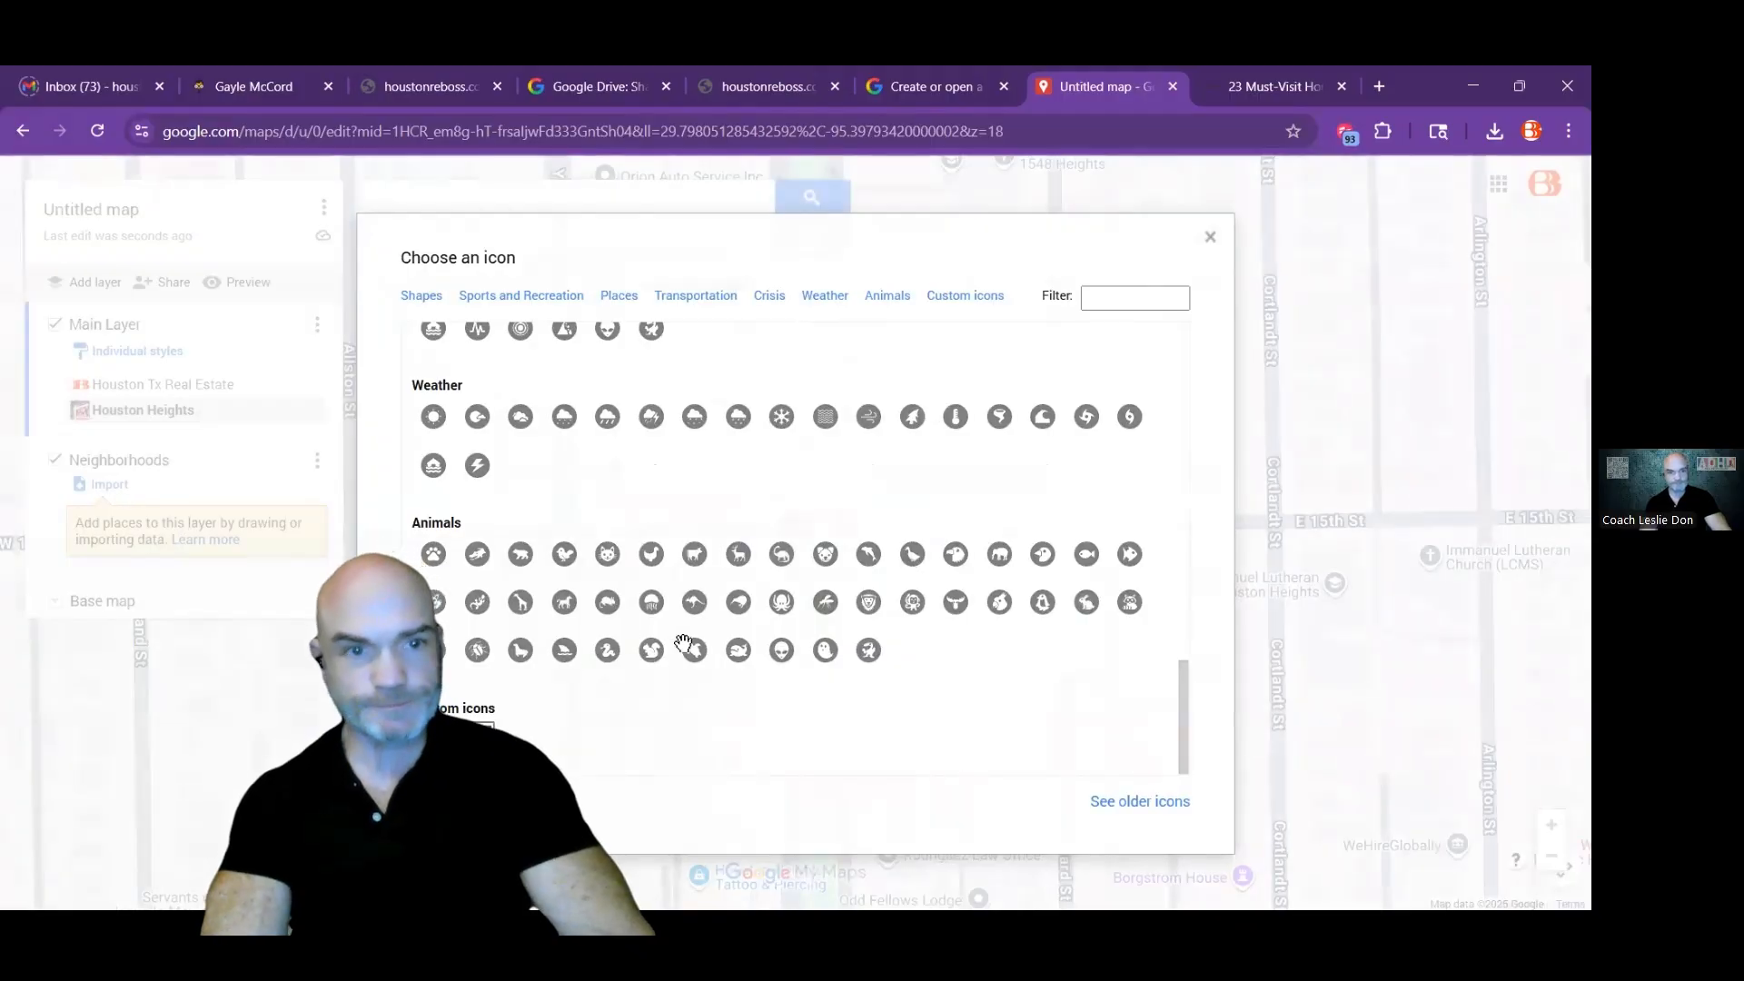
key("Escape")
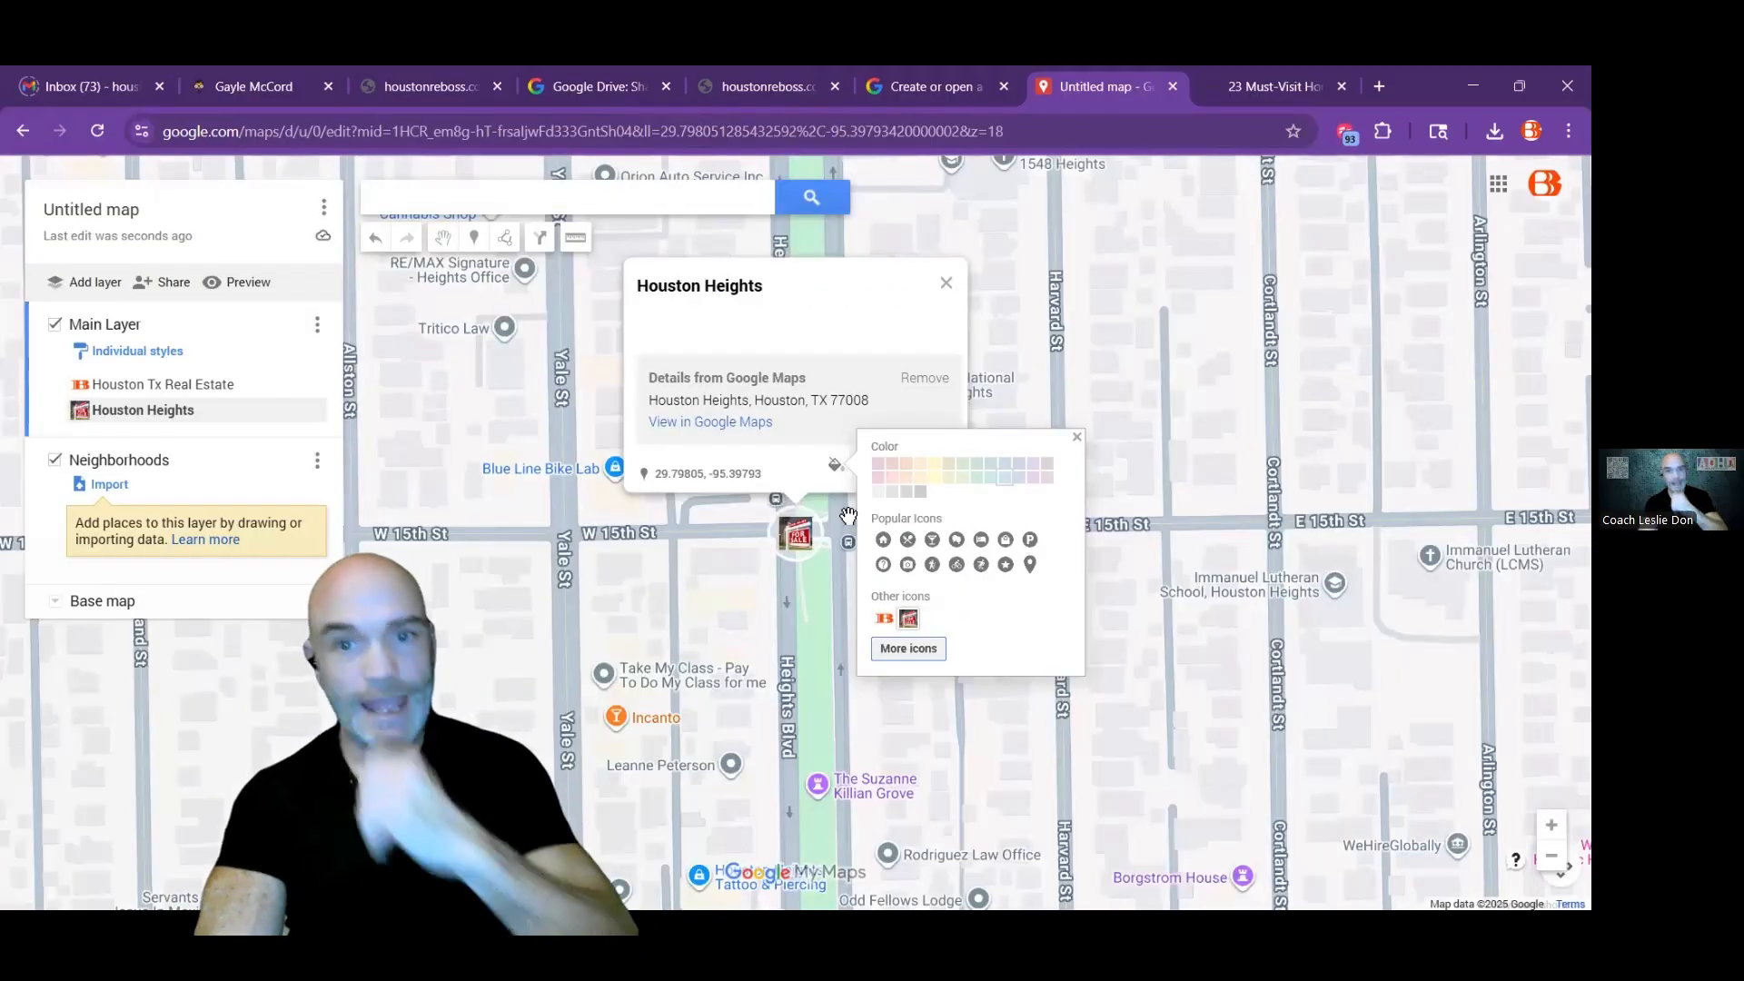
left_click(1076, 442)
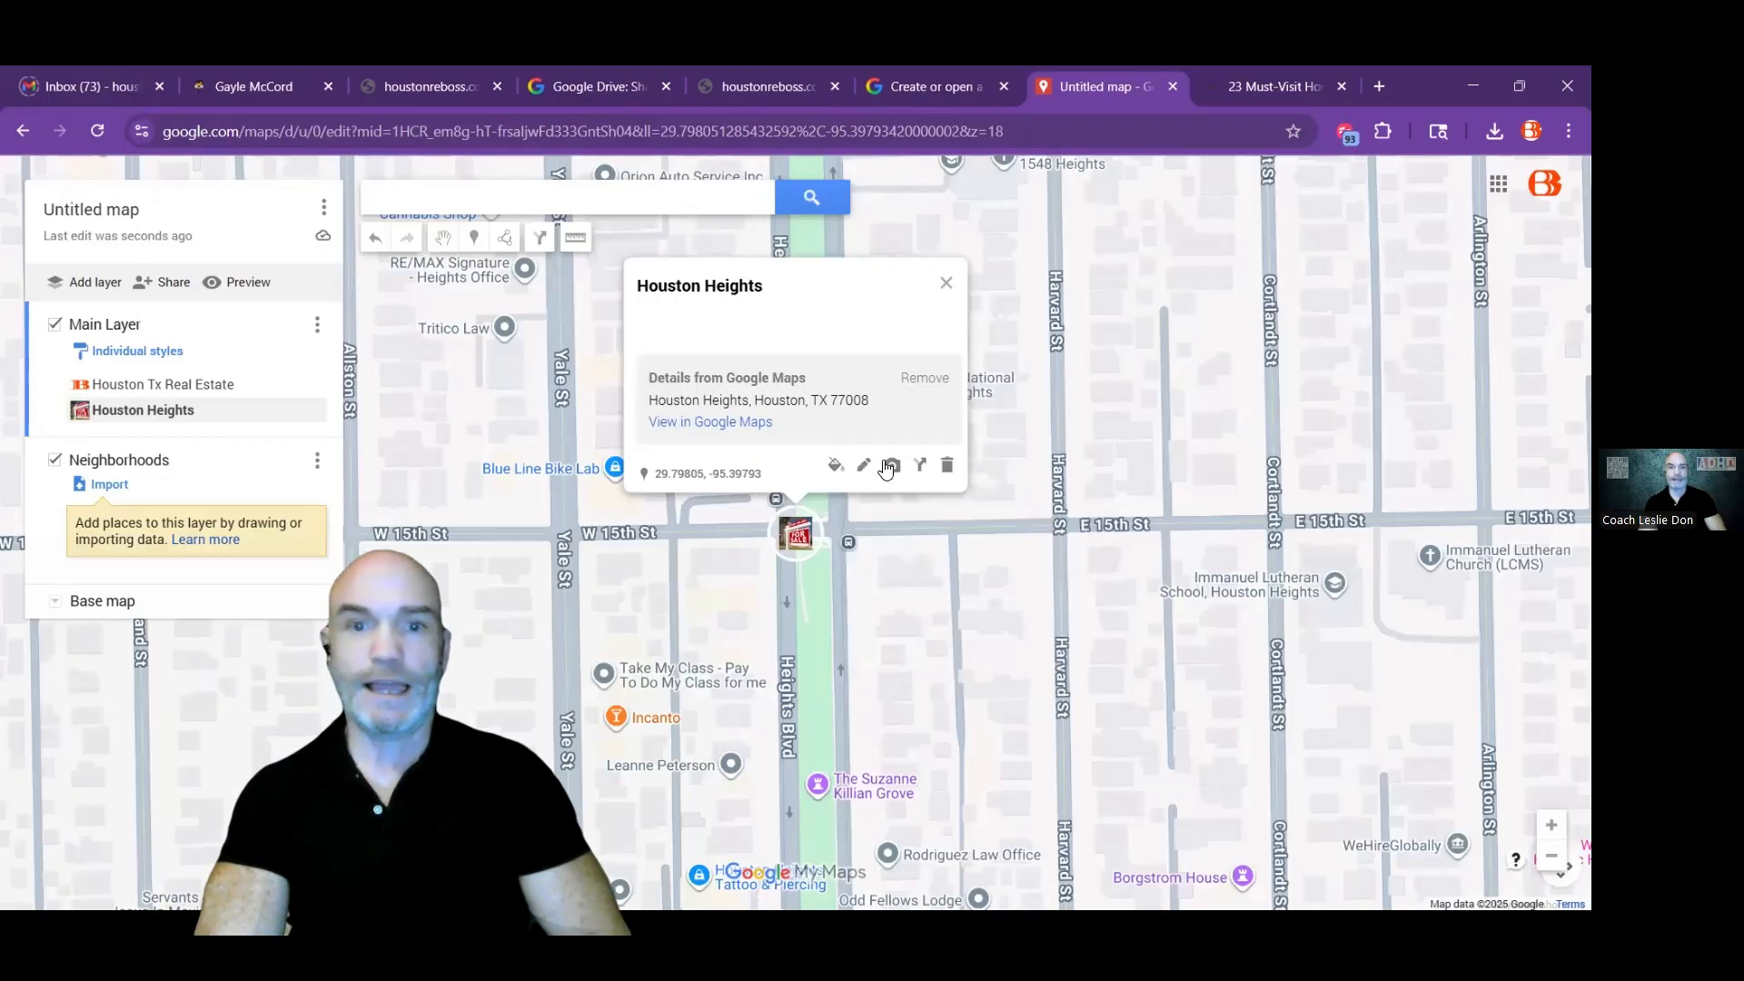
Step: Rename the Houston Heights marker as "Houston Heights Tx Homes For Sale" and close its details
left_click(866, 469)
left_click(829, 273)
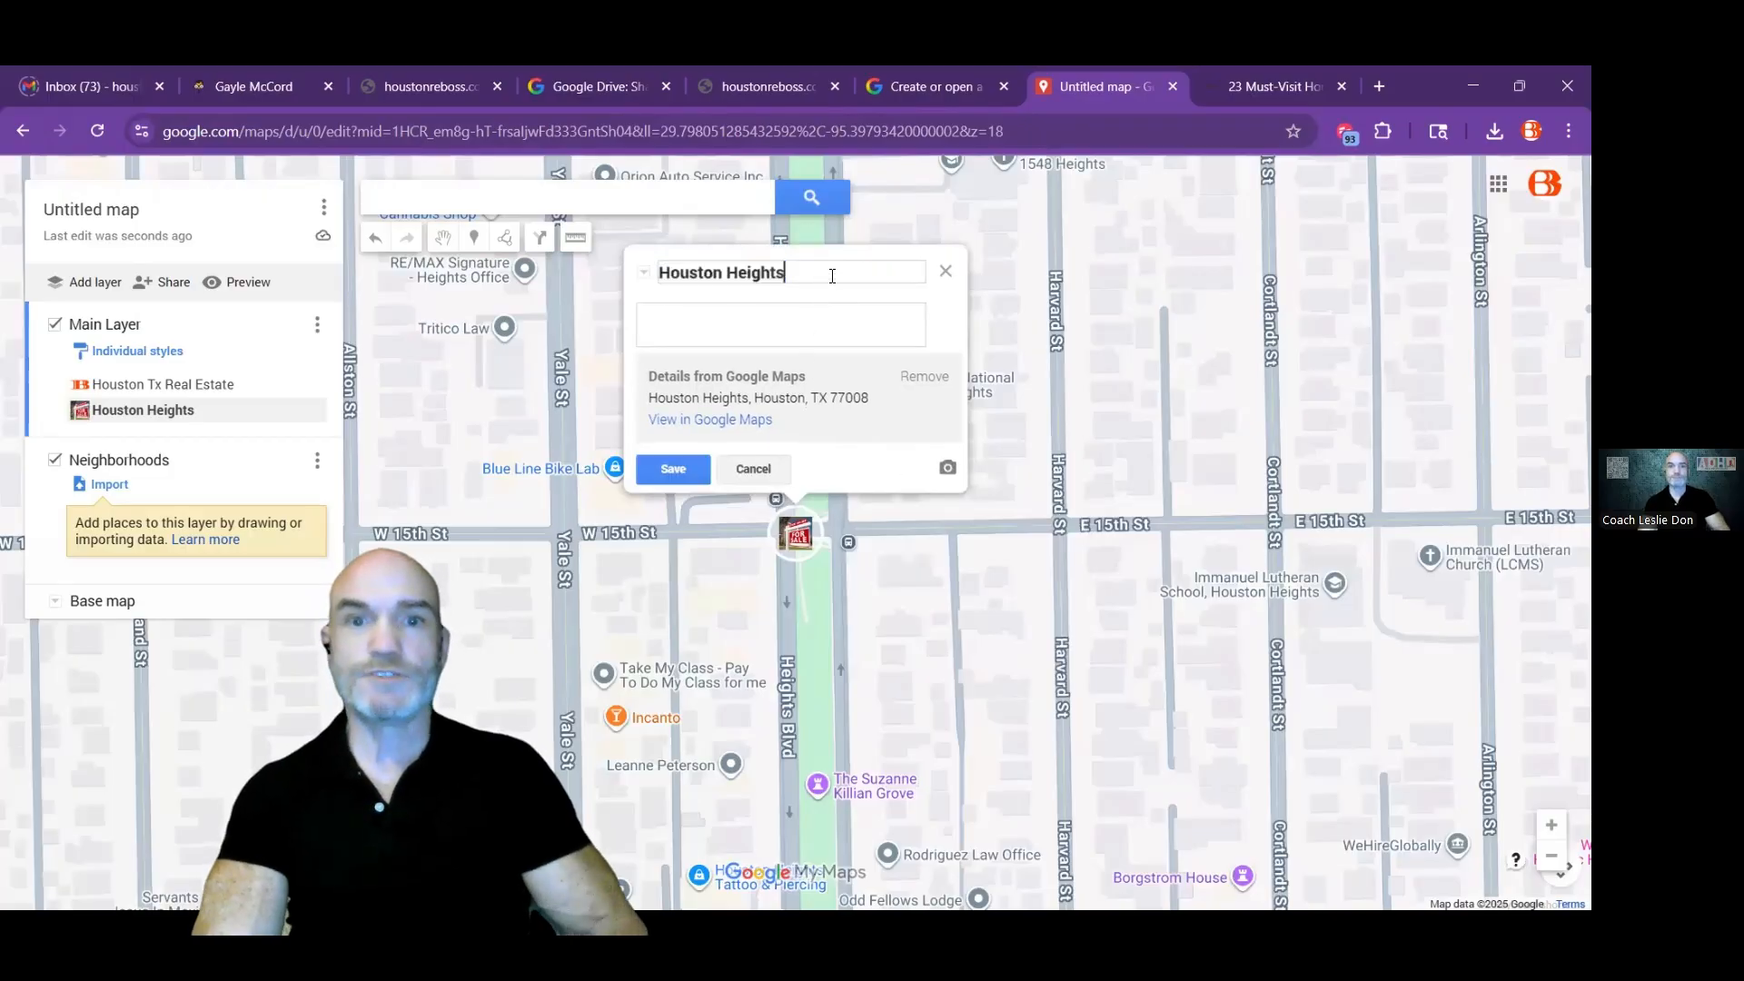
type("Homes")
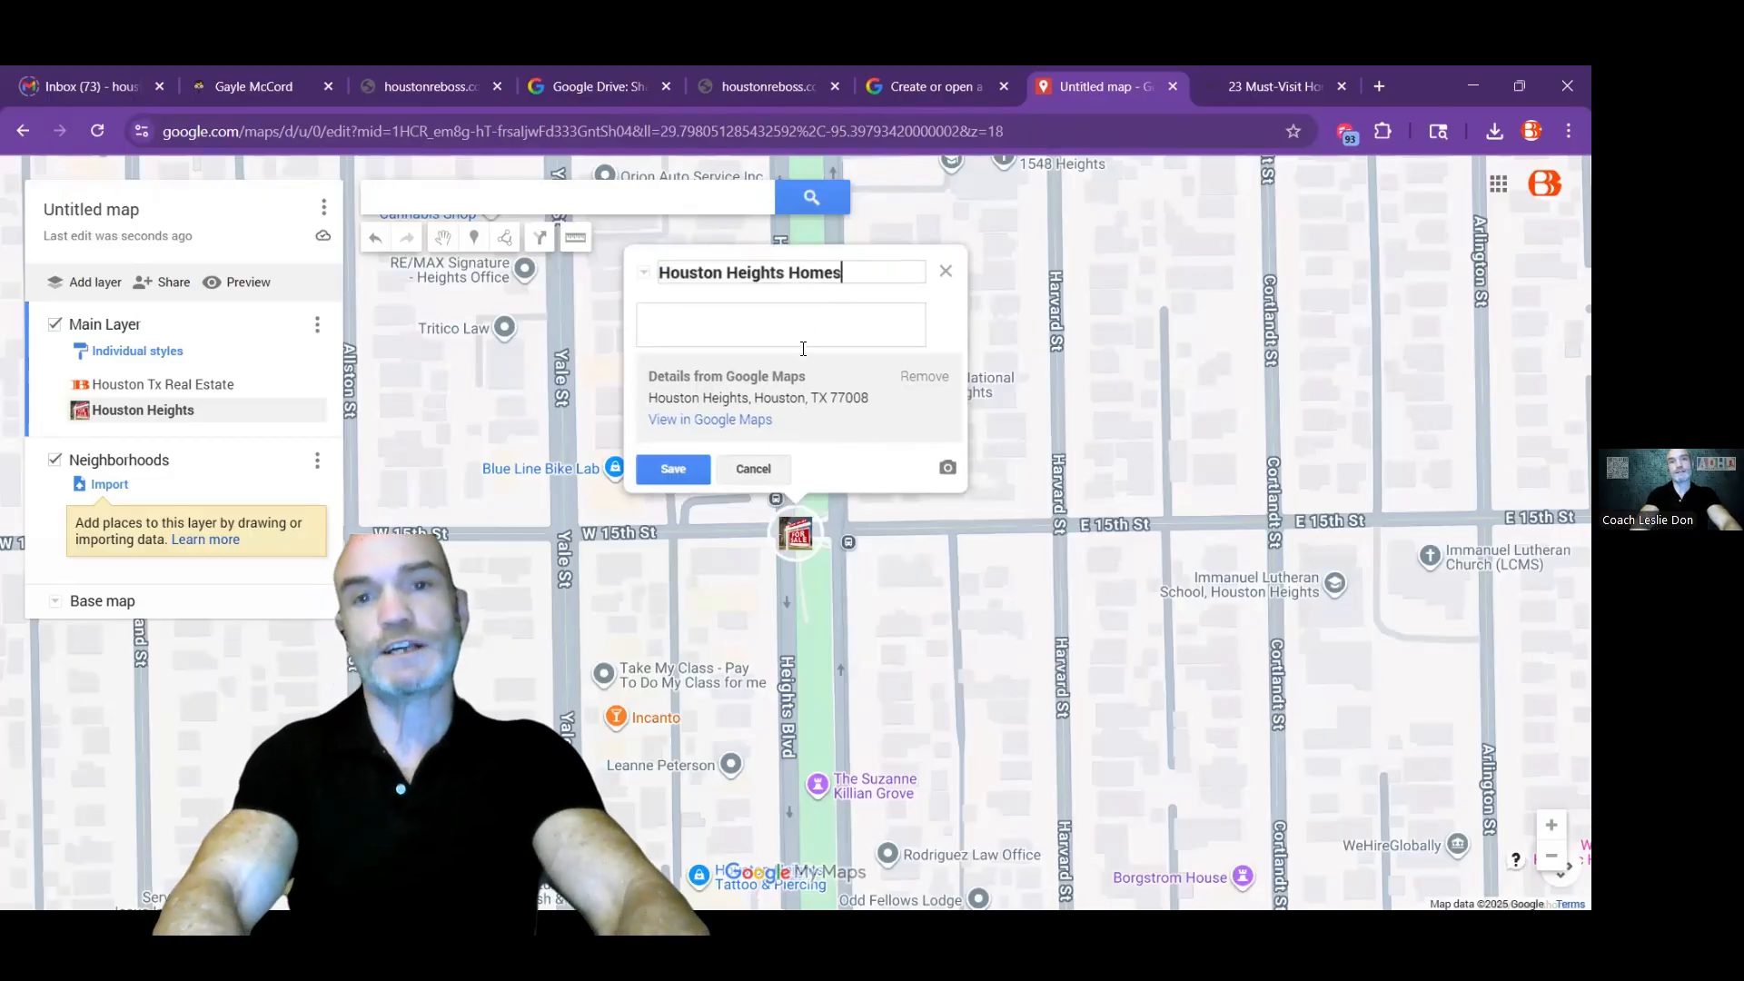
type(" For Sale")
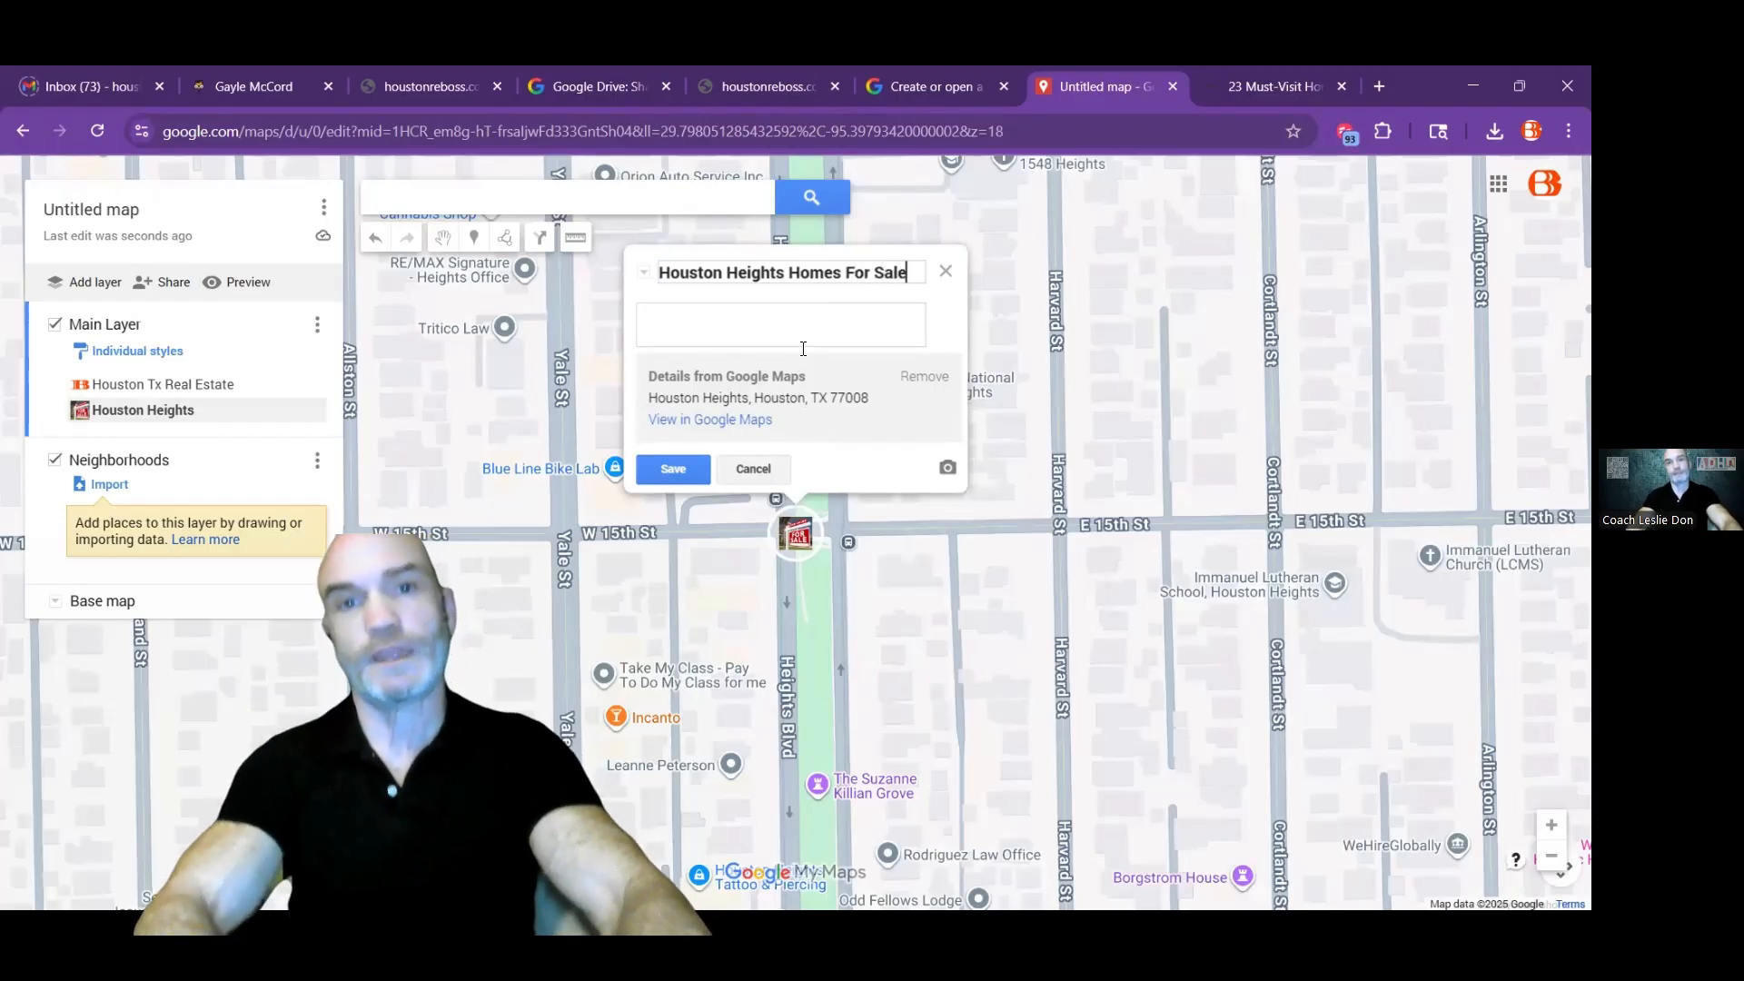
left_click(783, 273)
type("Tx")
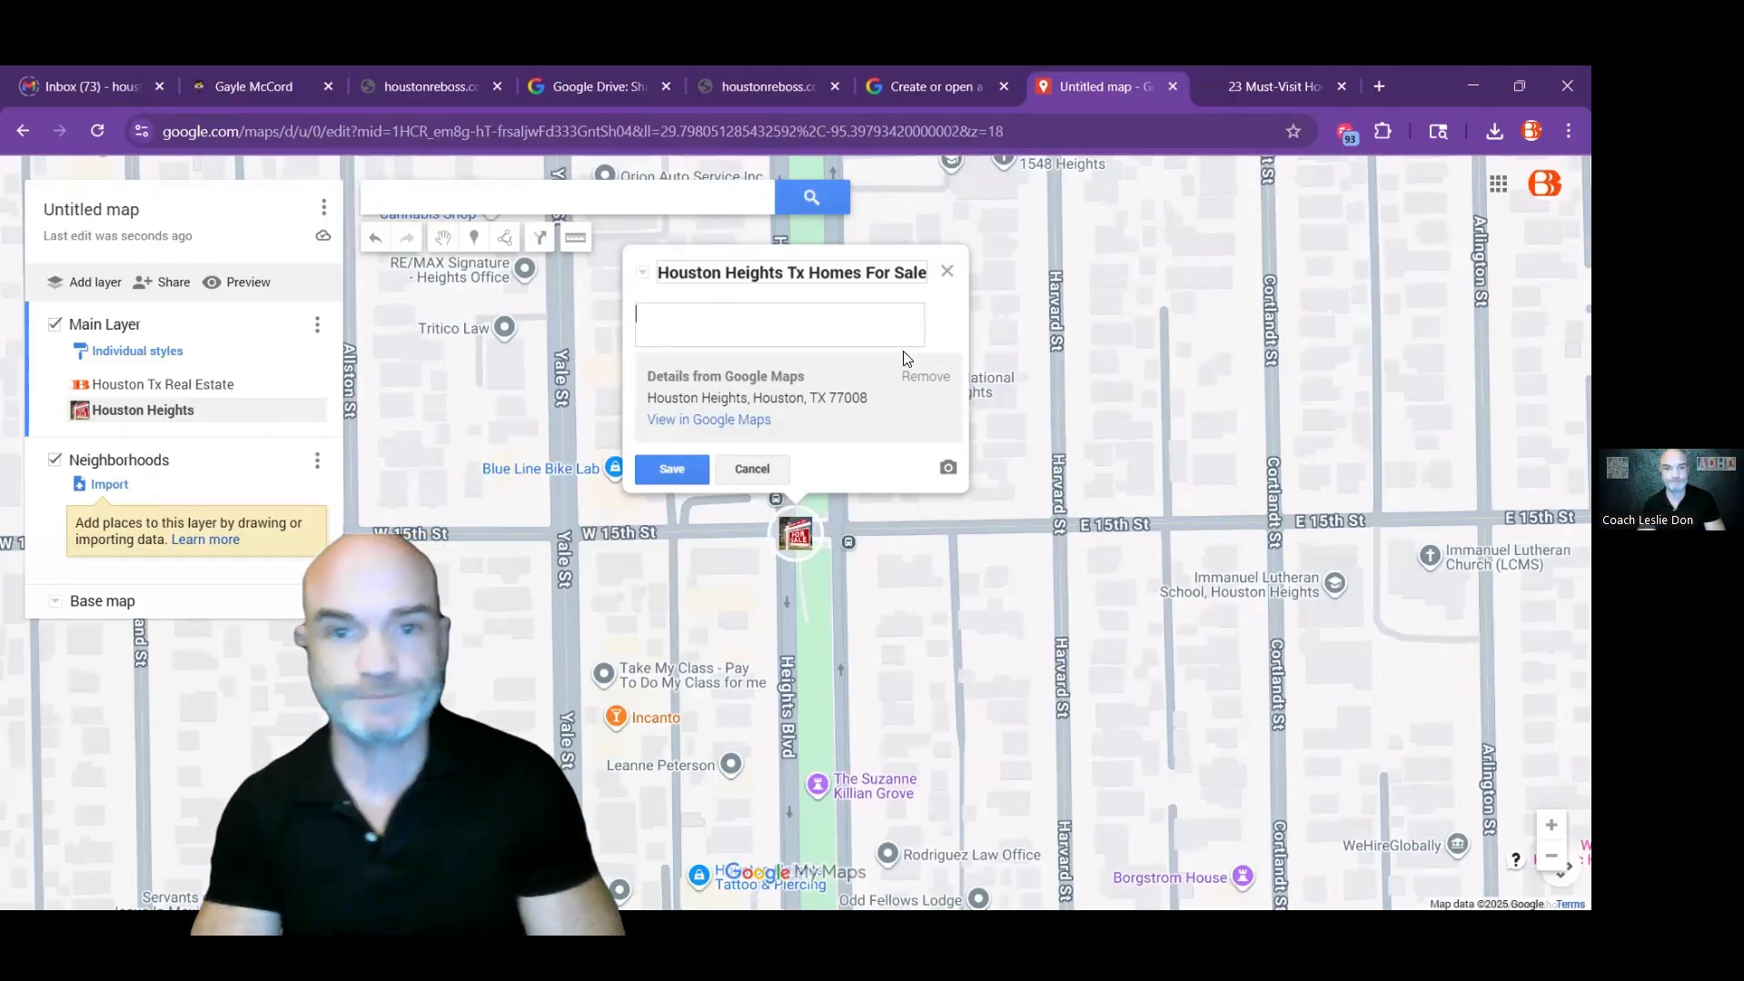
left_click(941, 281)
left_click(1374, 720)
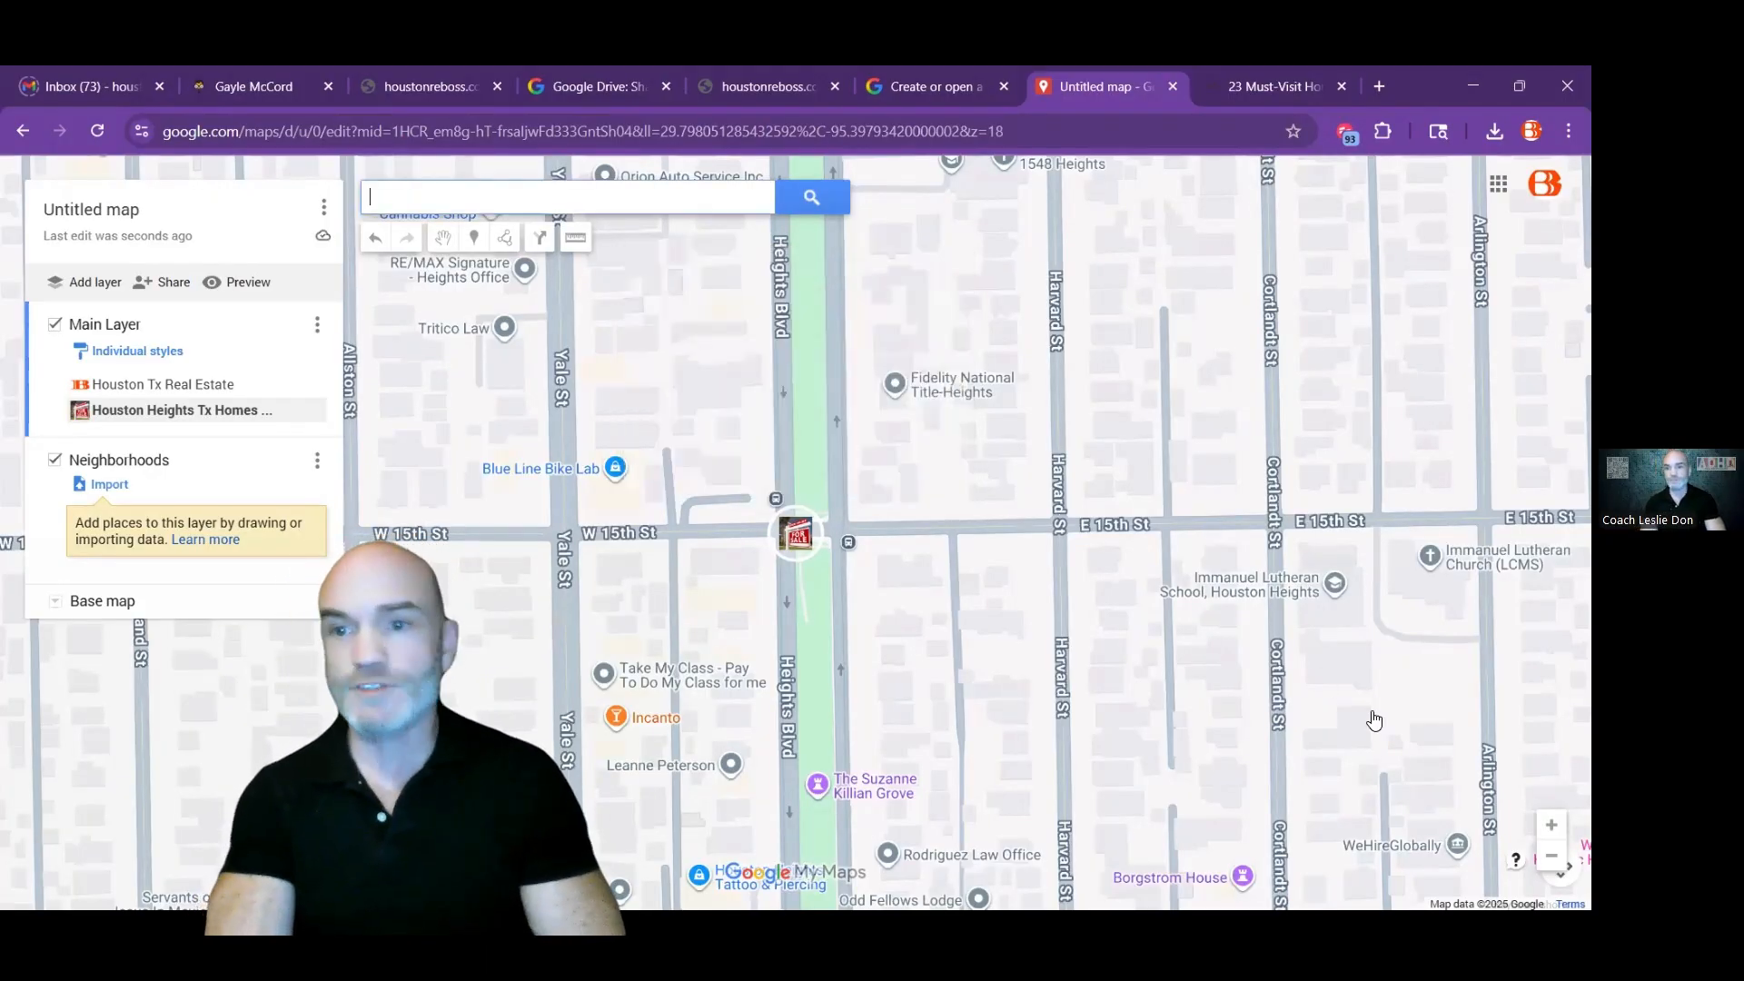
left_click(1553, 859)
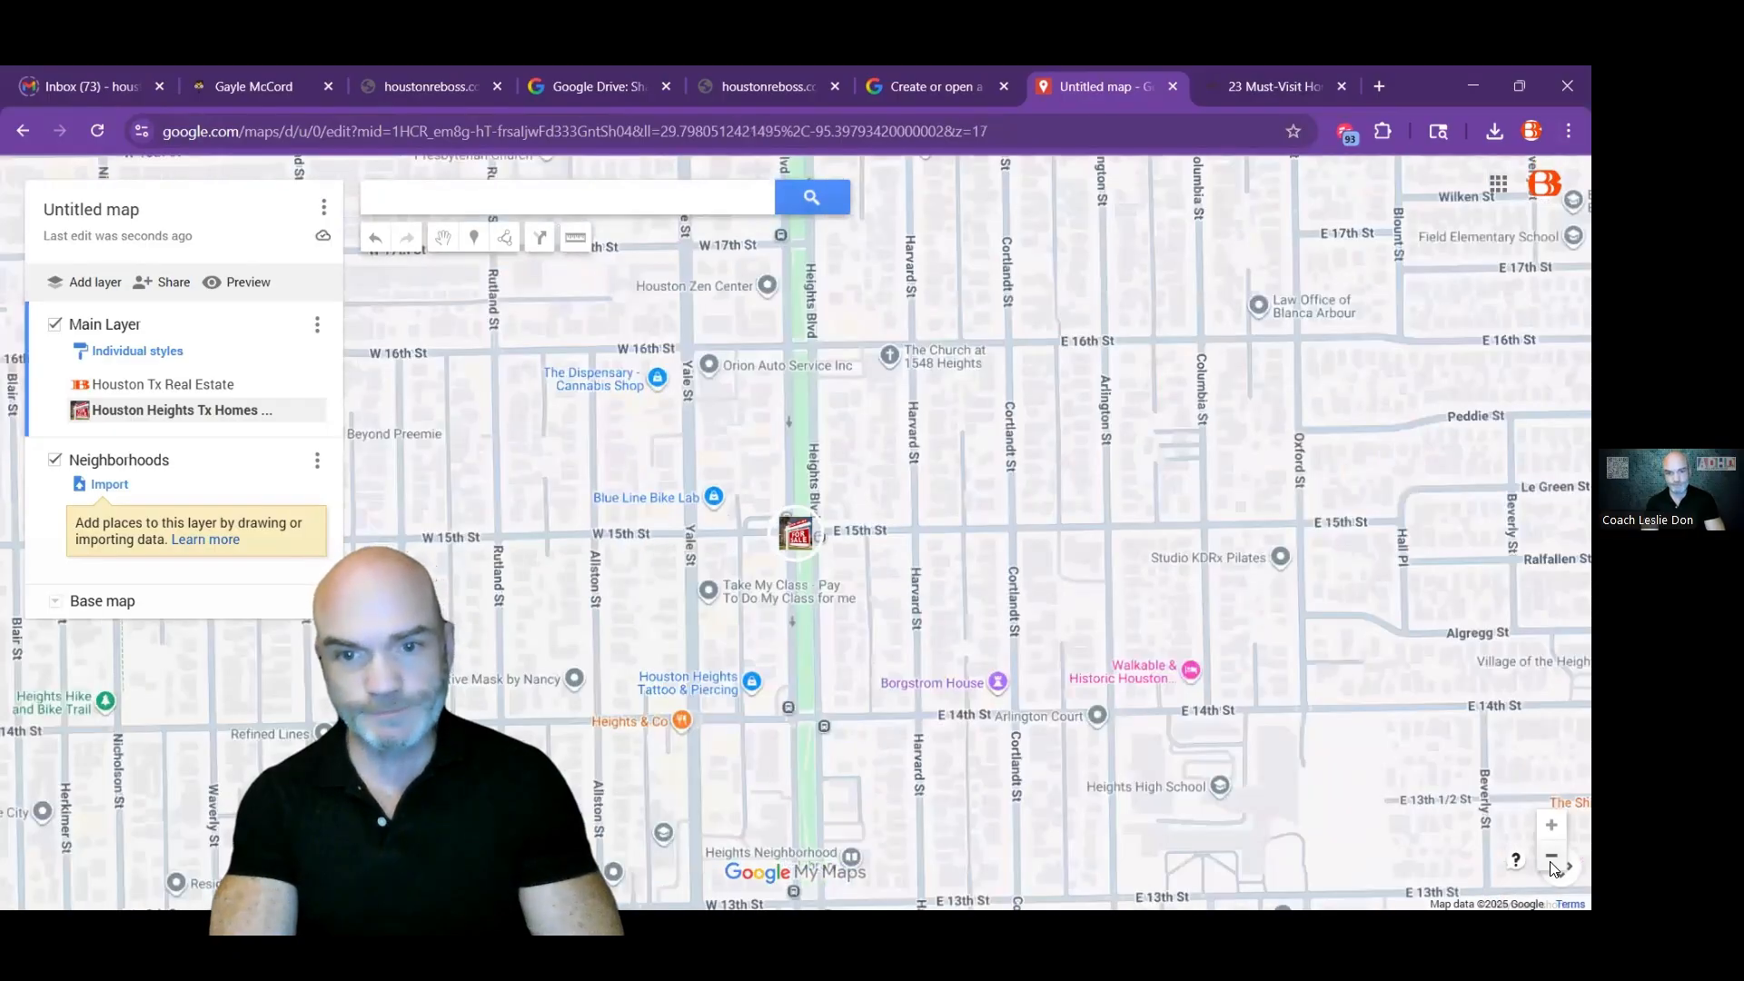
triple_click(1552, 859)
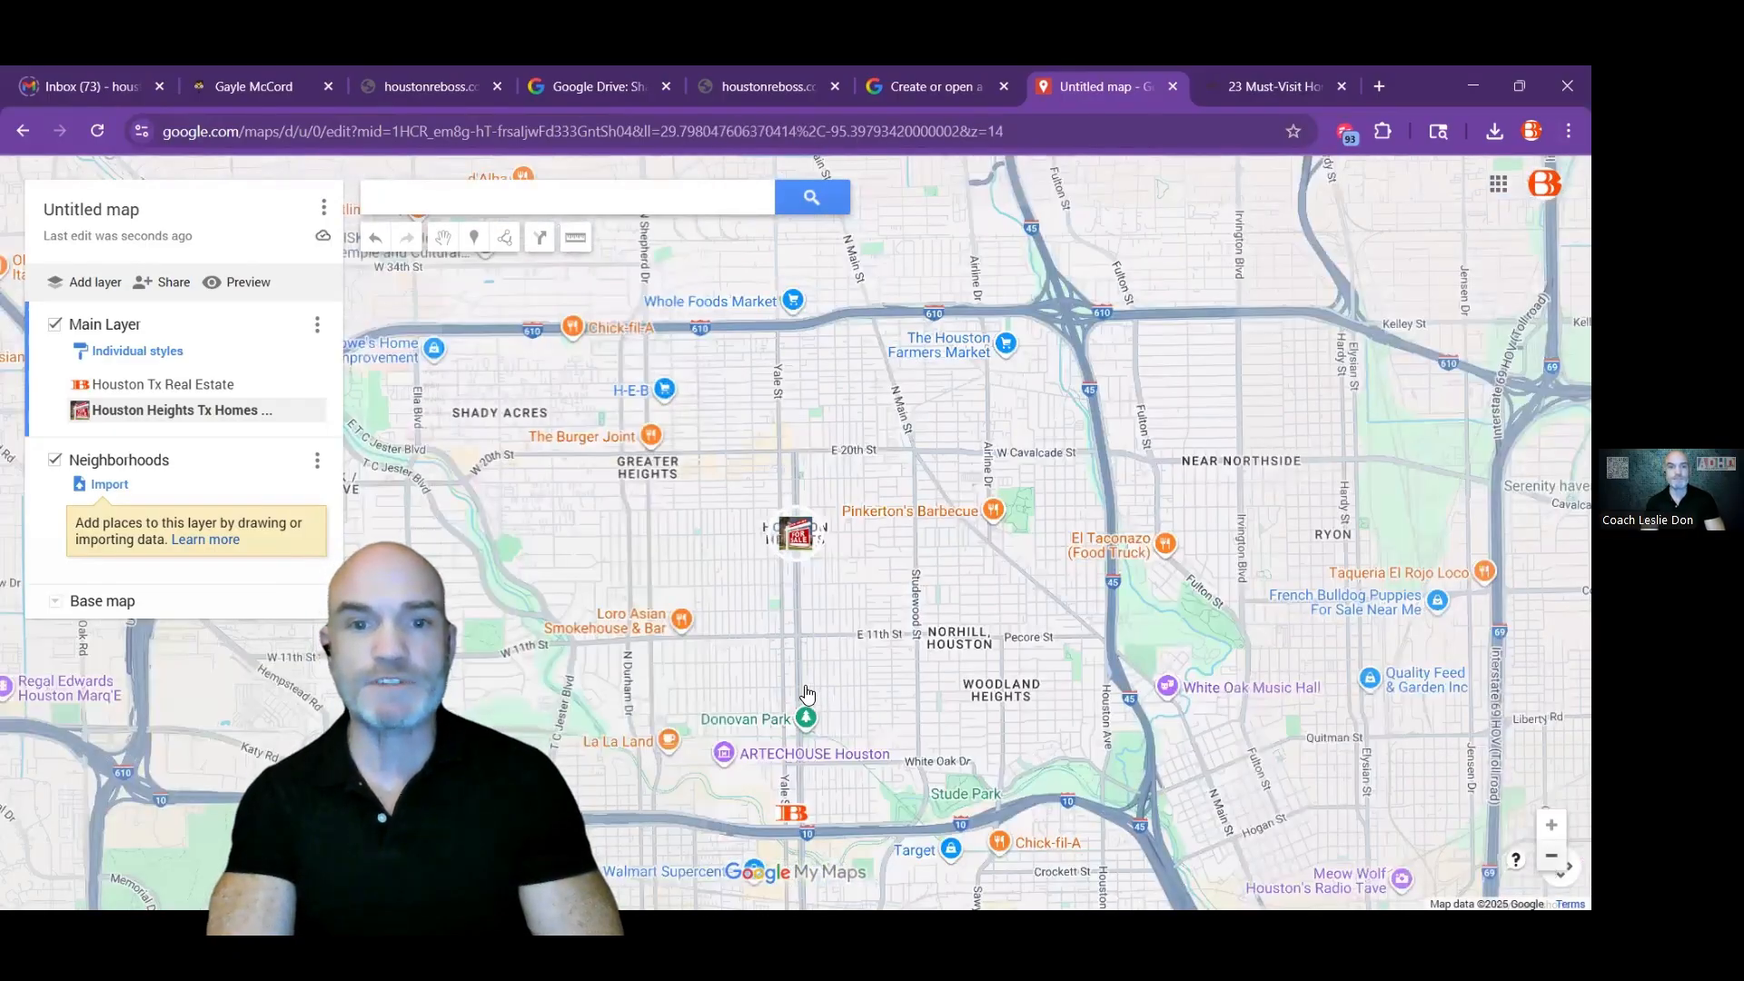
key("minus")
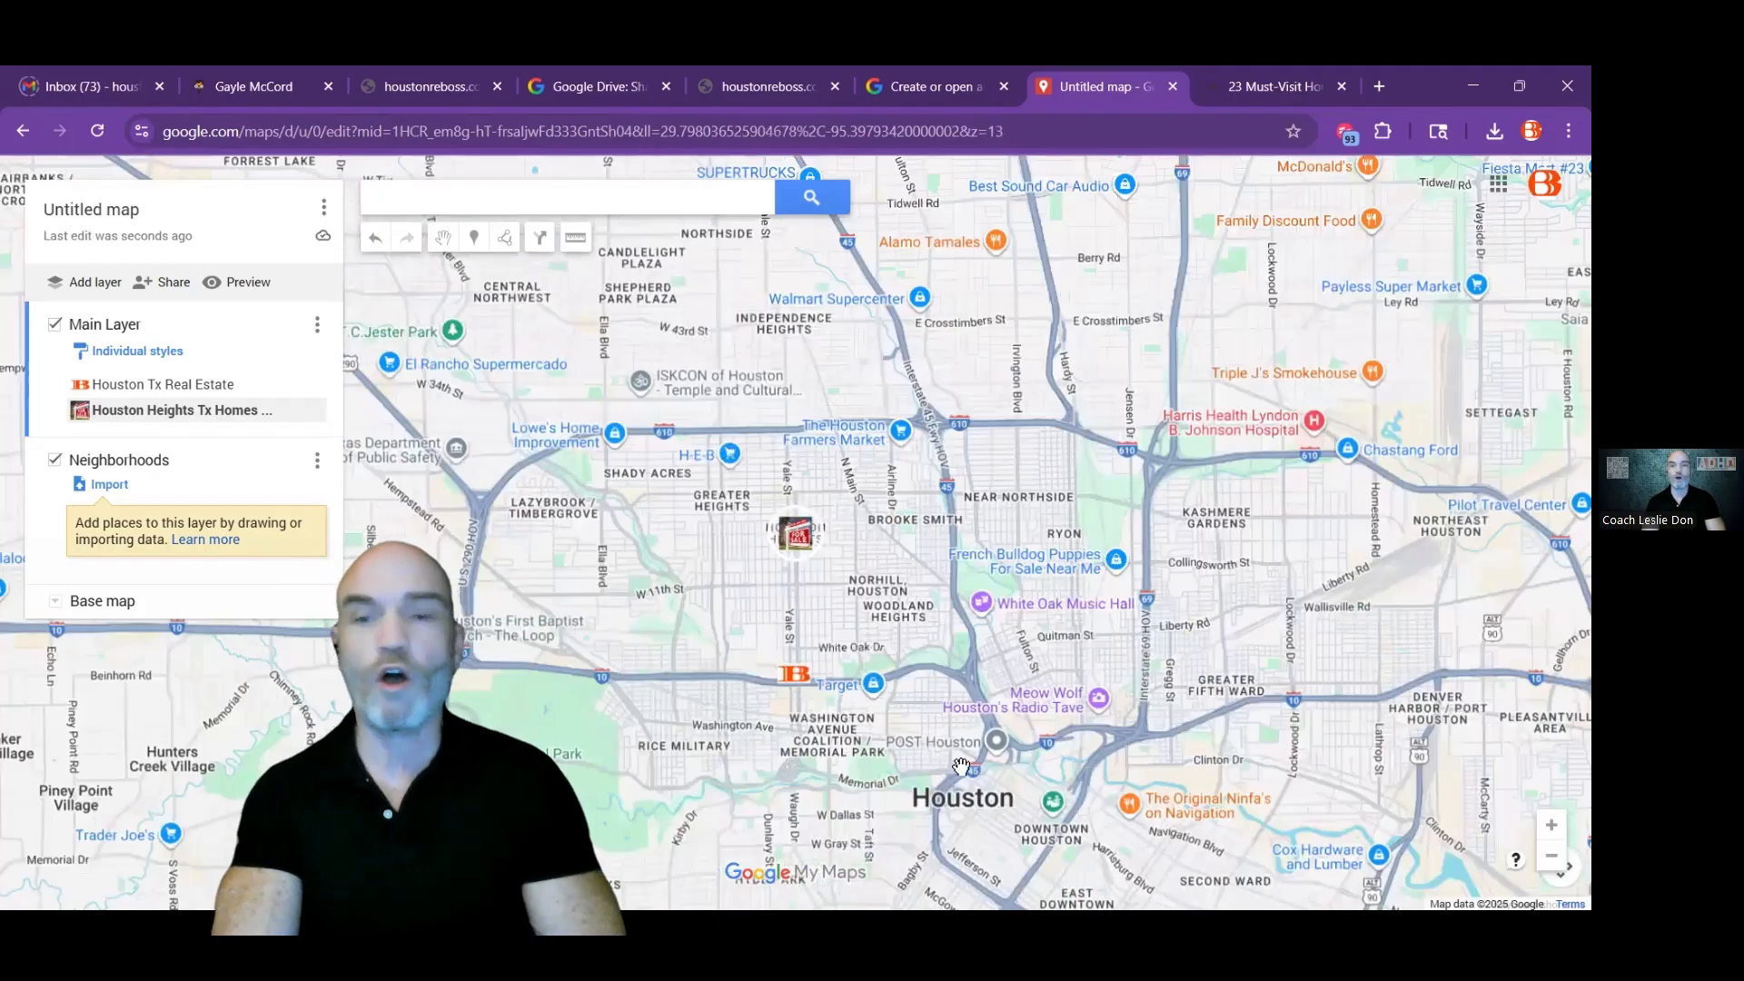
left_click(542, 210)
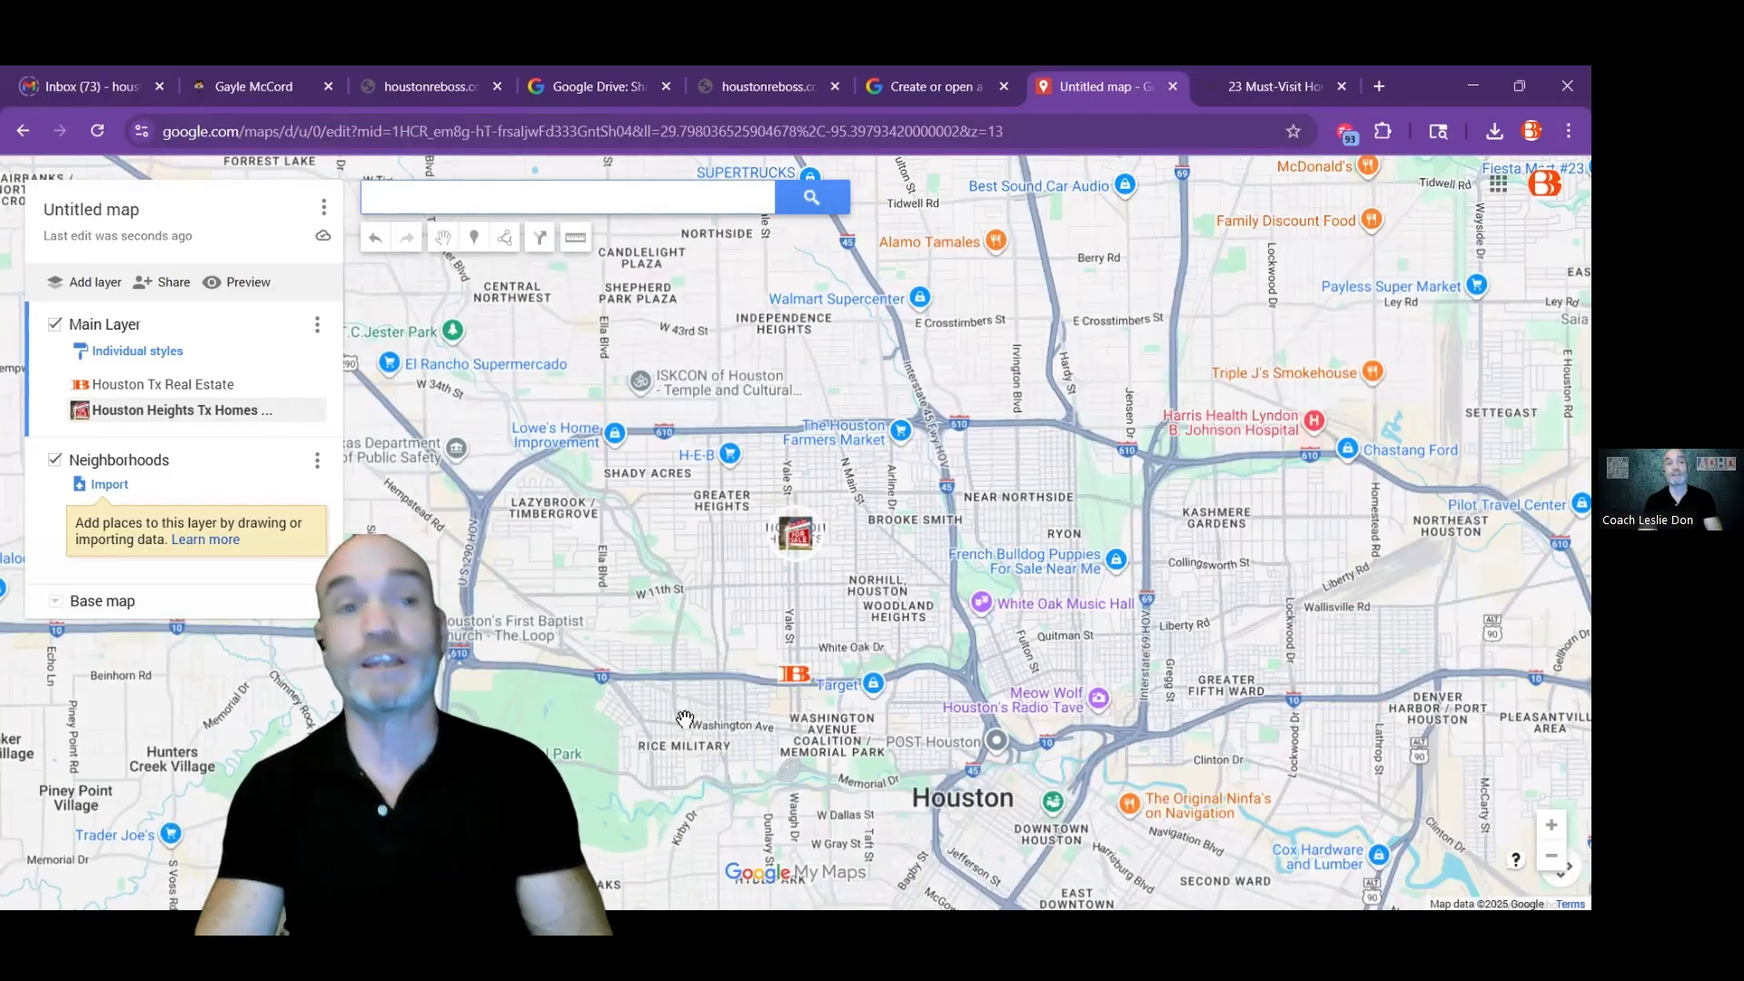
Step: Open the existing "Houston Real Estate For Sale In ..." map and review the Lazybrook / Timbergrove and Woodland Heights marker descriptions
left_click(22, 132)
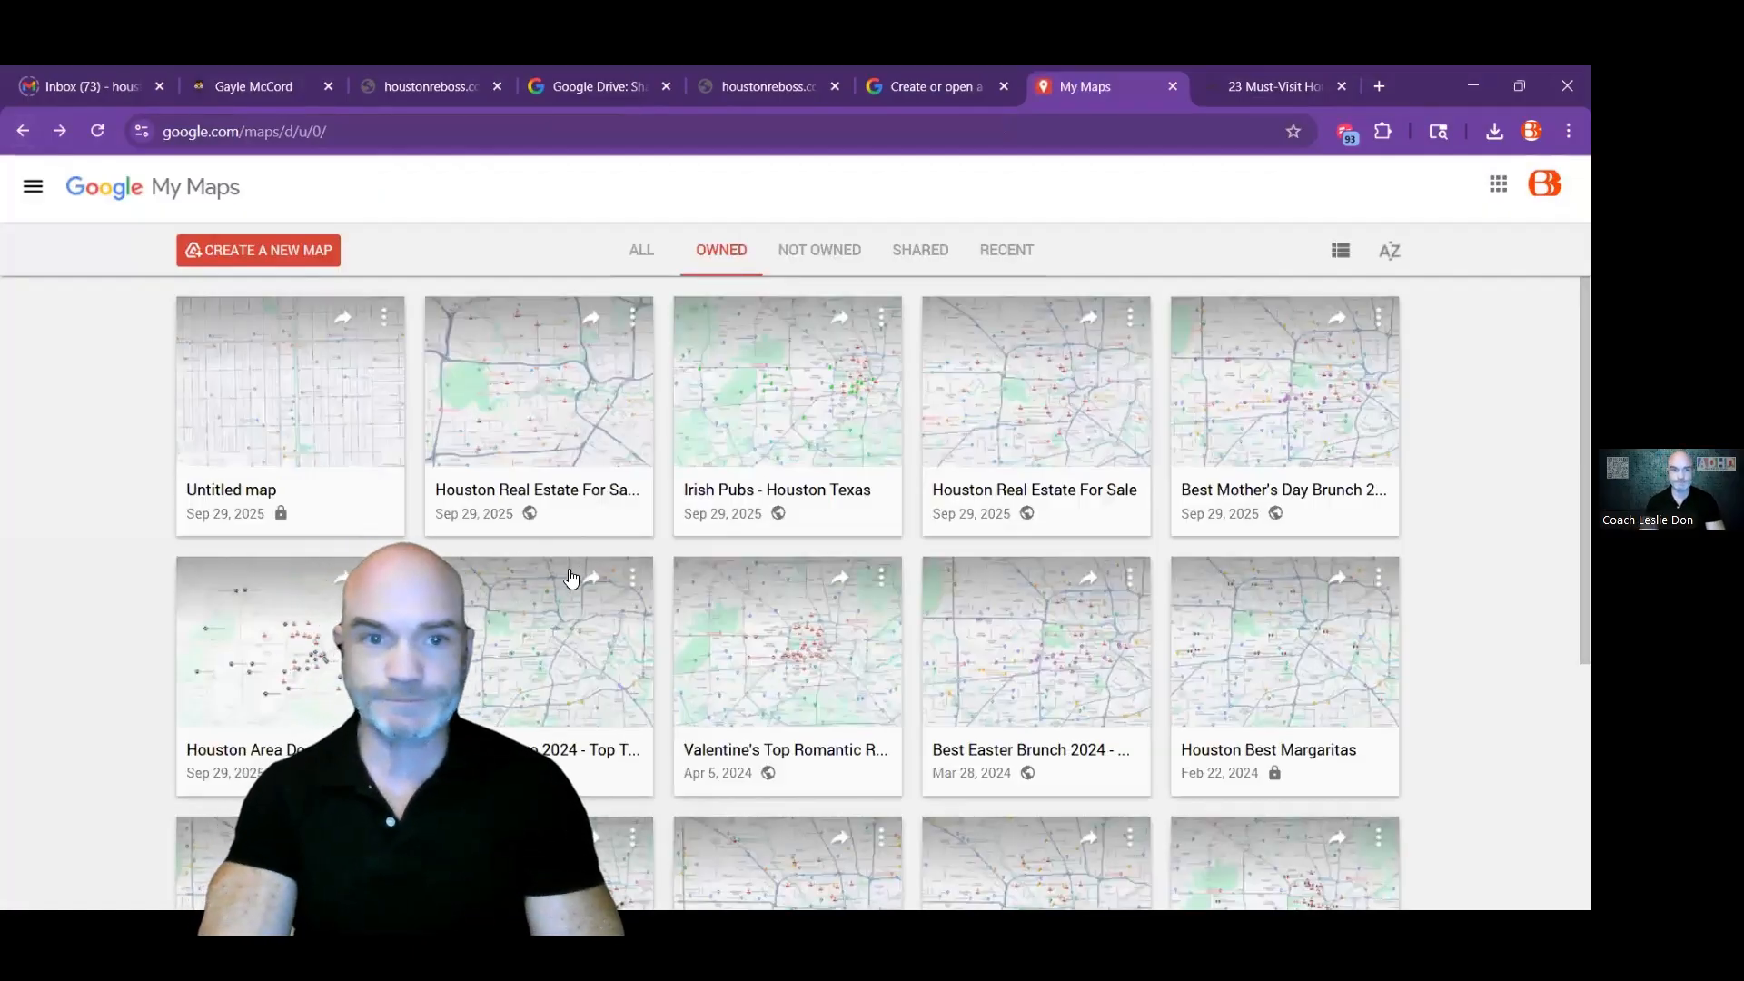
left_click(565, 399)
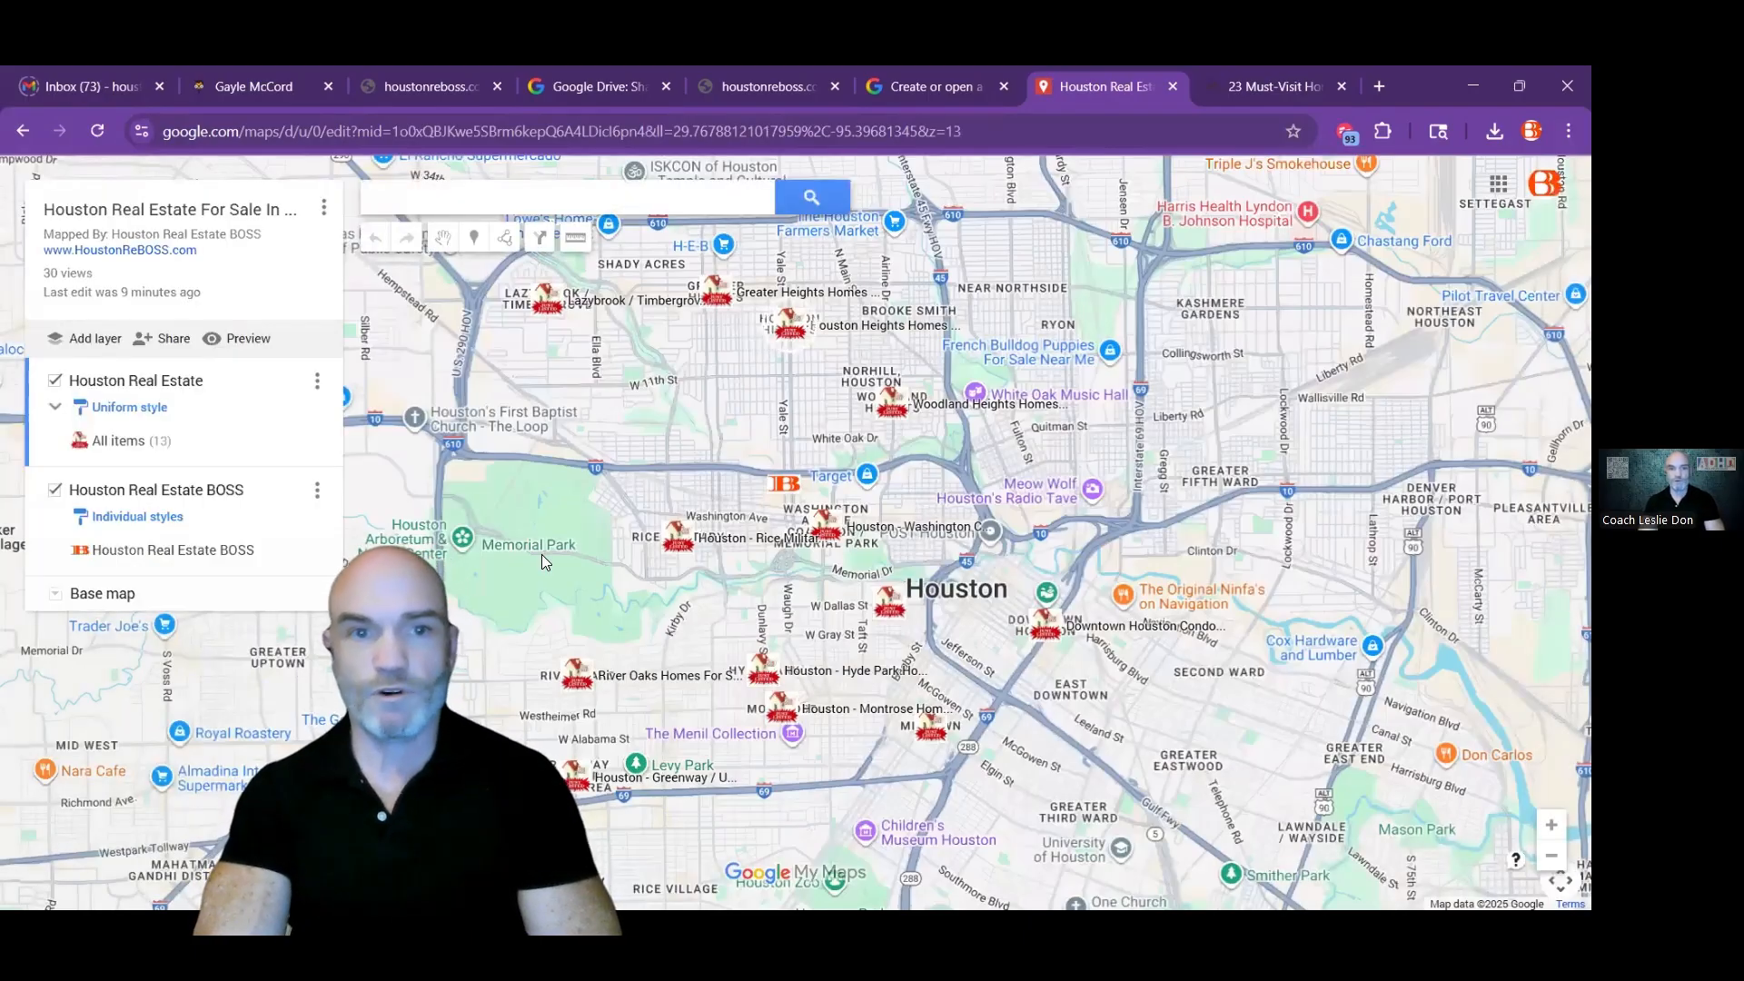
left_click(546, 296)
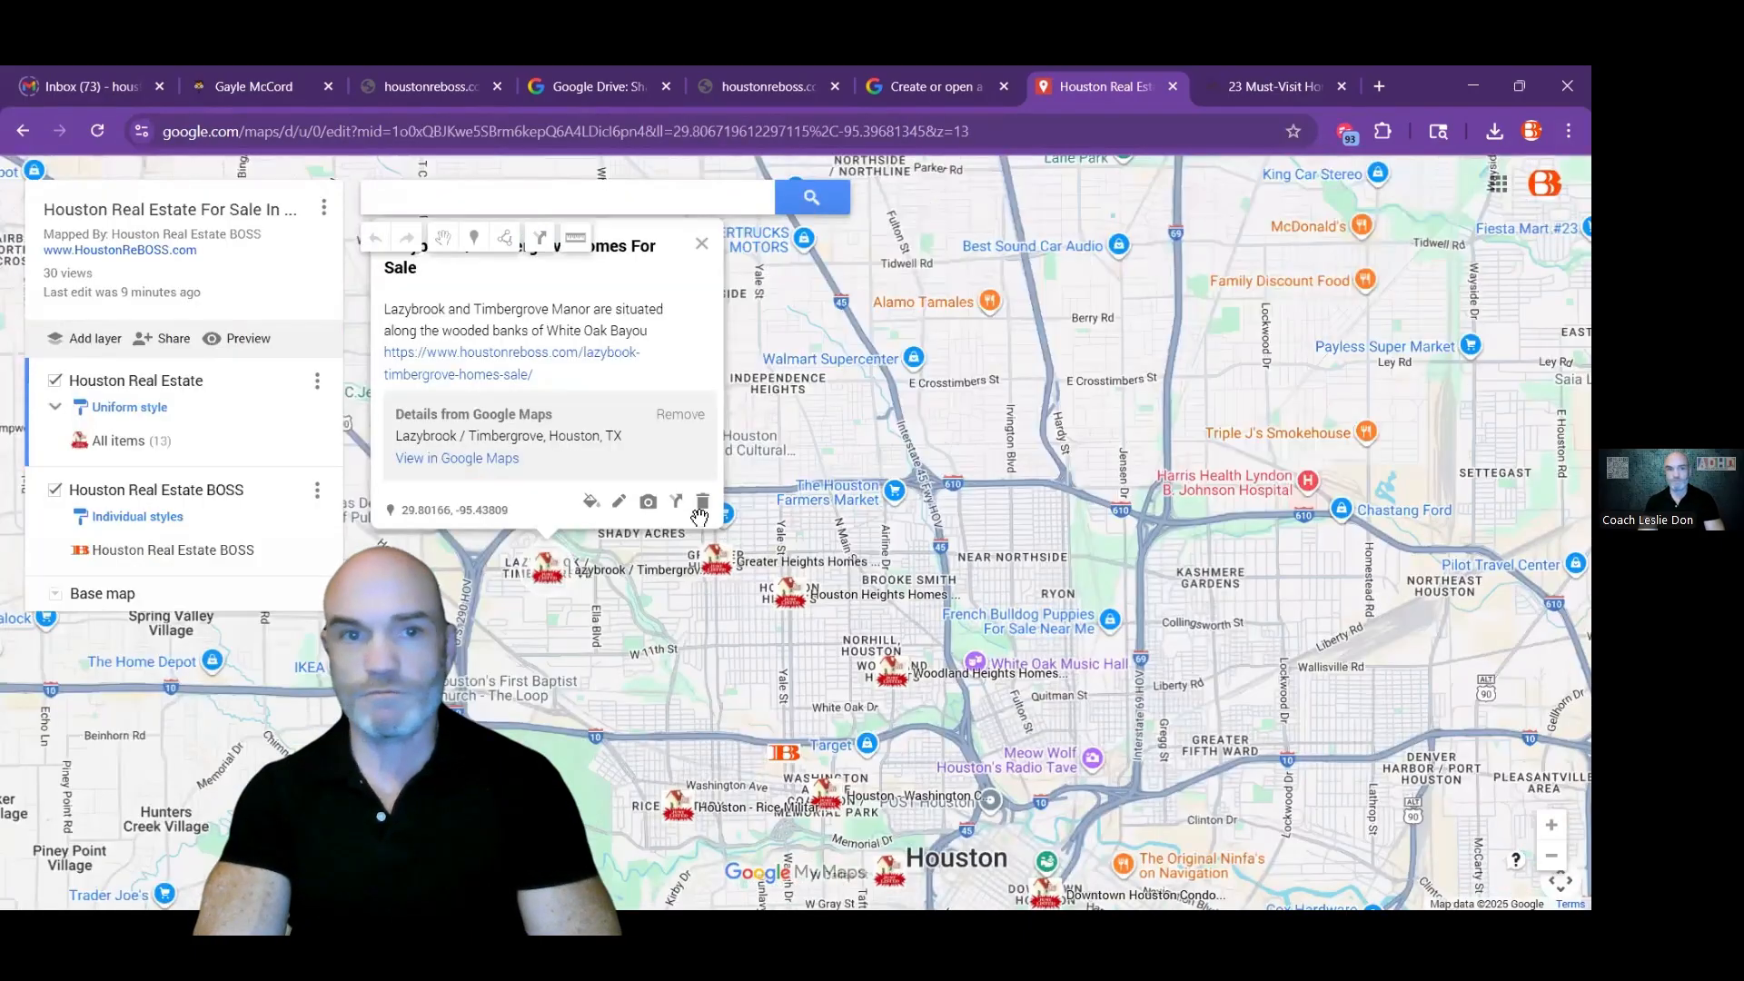
left_click(892, 670)
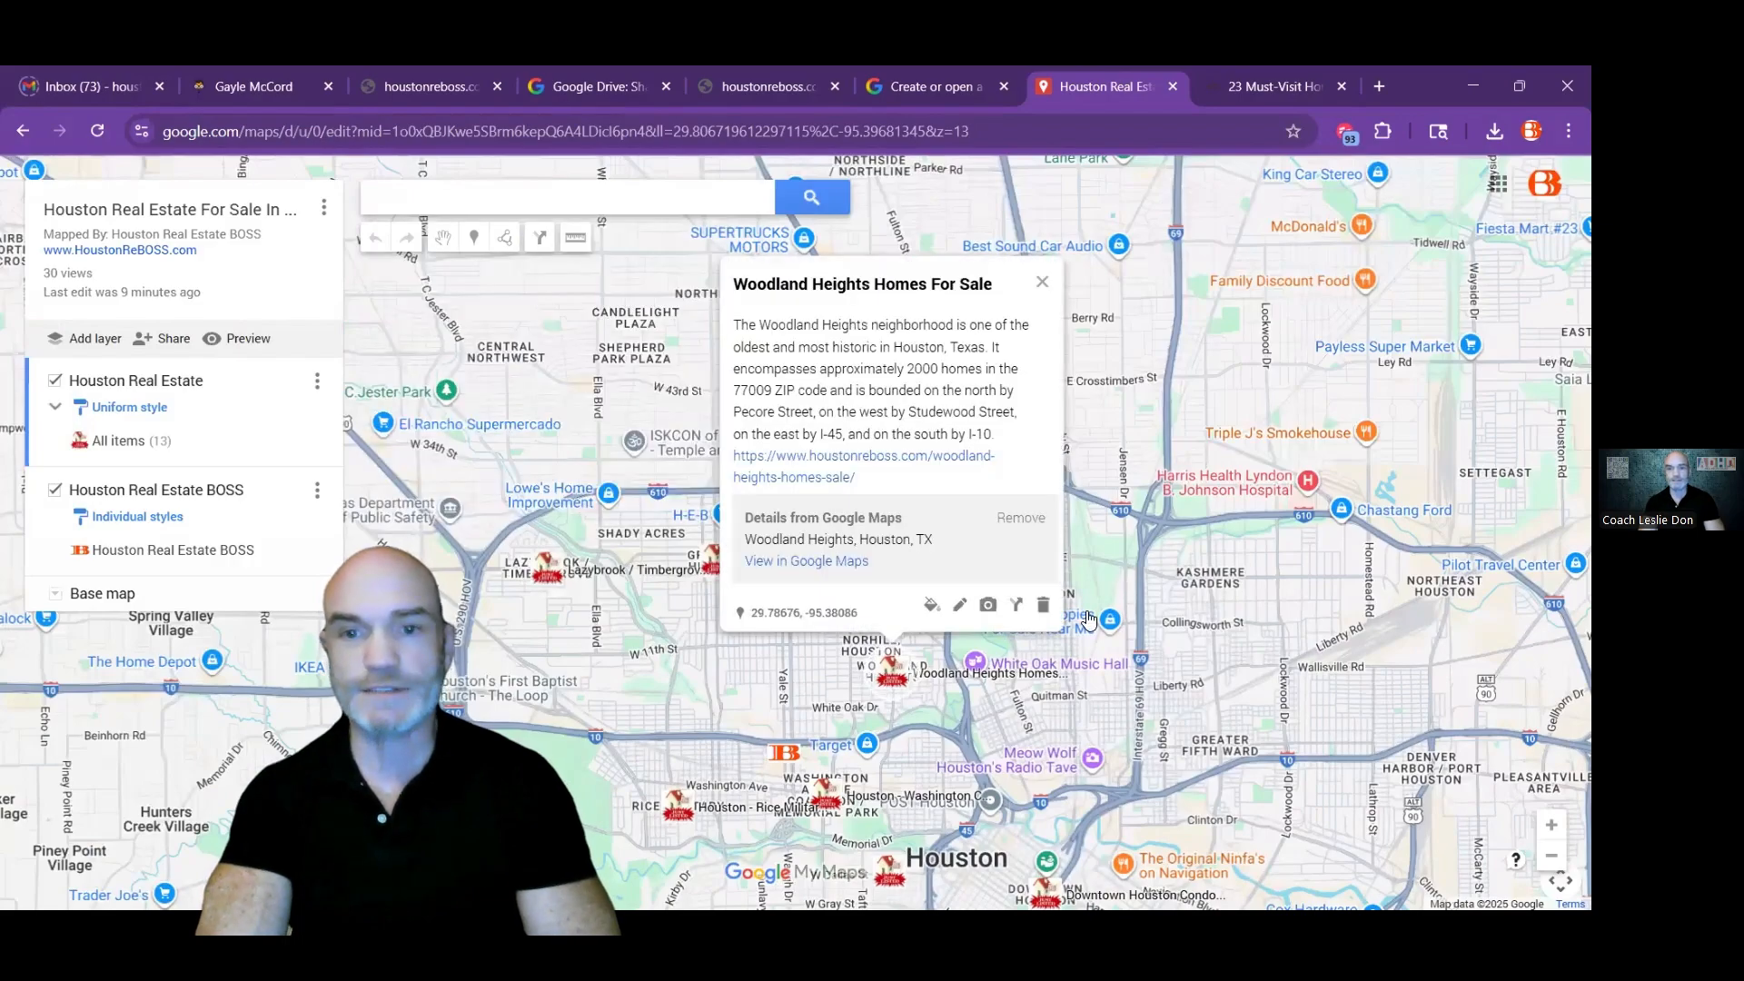
left_click_drag(1086, 550, 1125, 337)
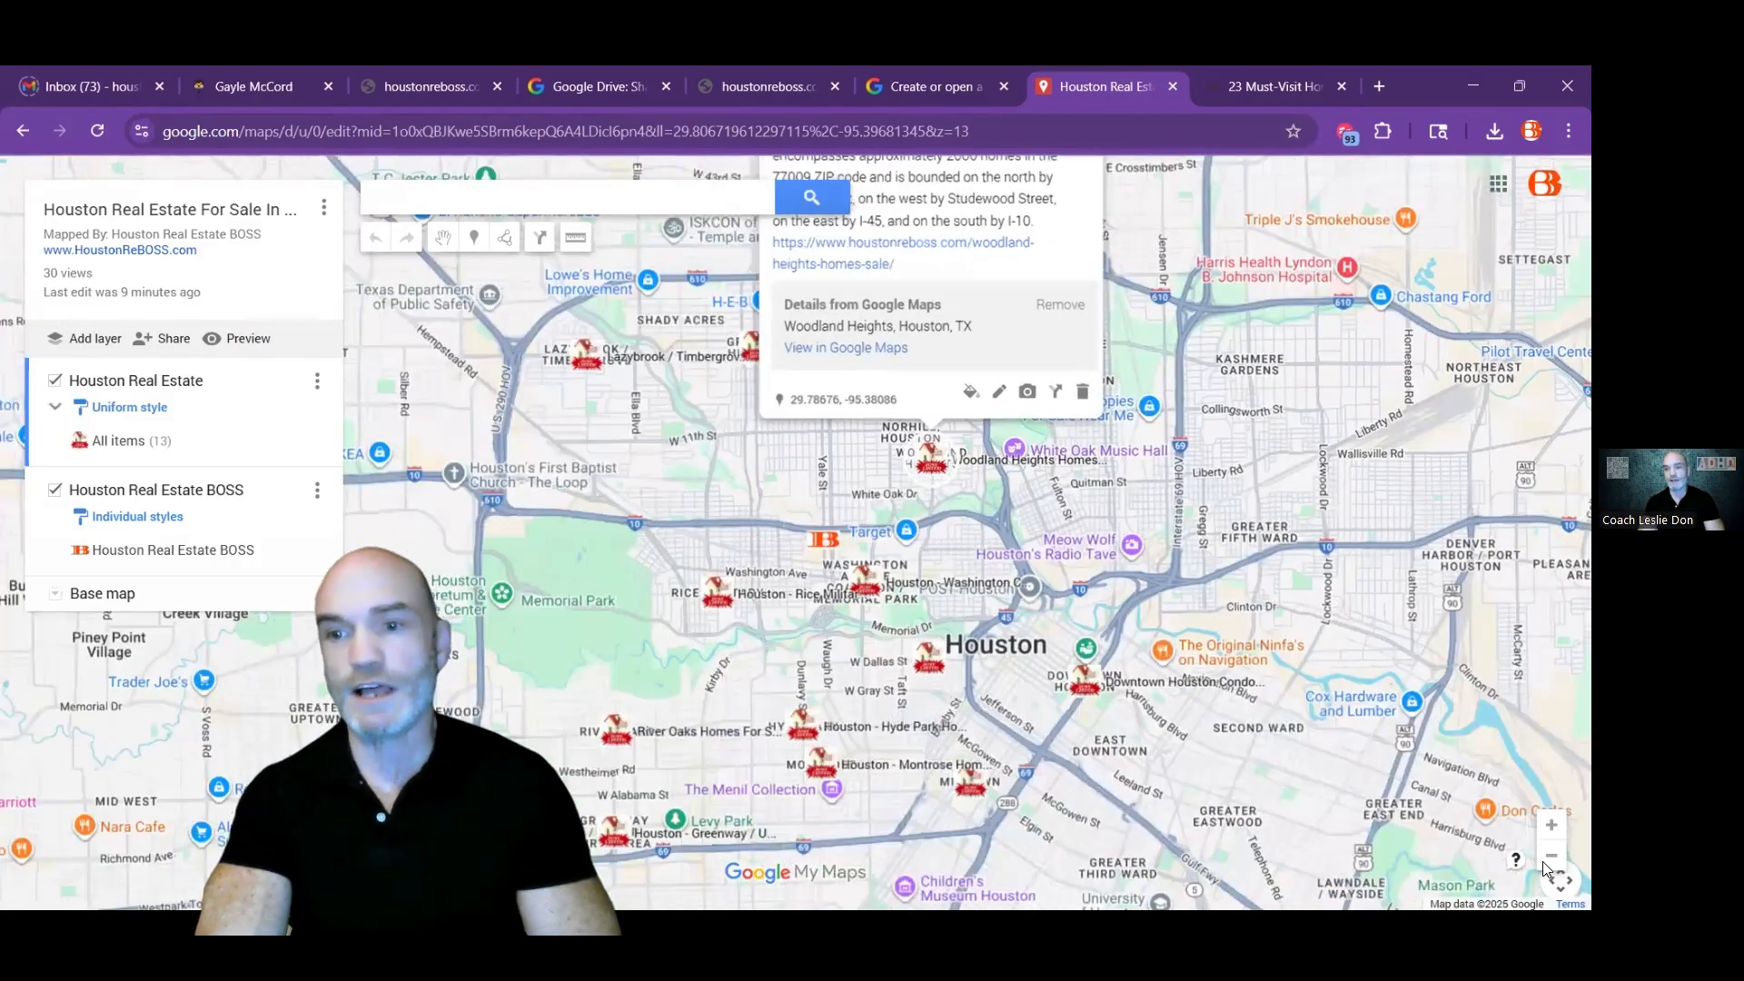
left_click_drag(1389, 863, 1358, 672)
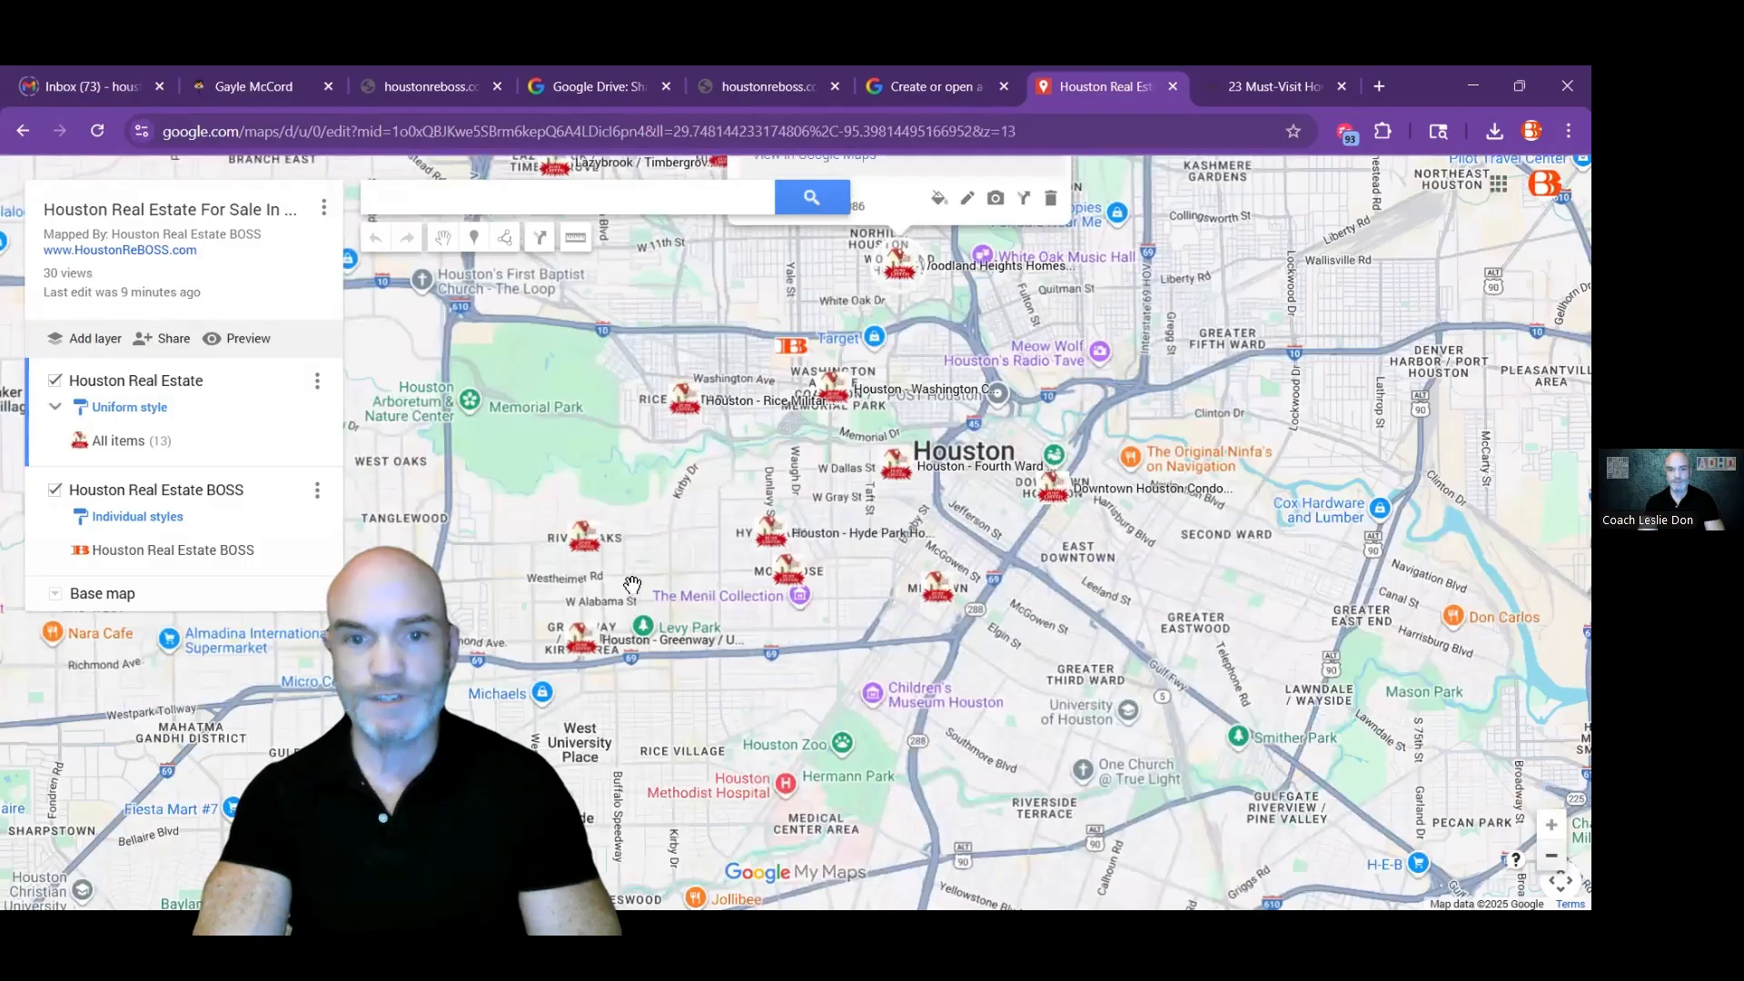
scroll(632, 596, "down", 2)
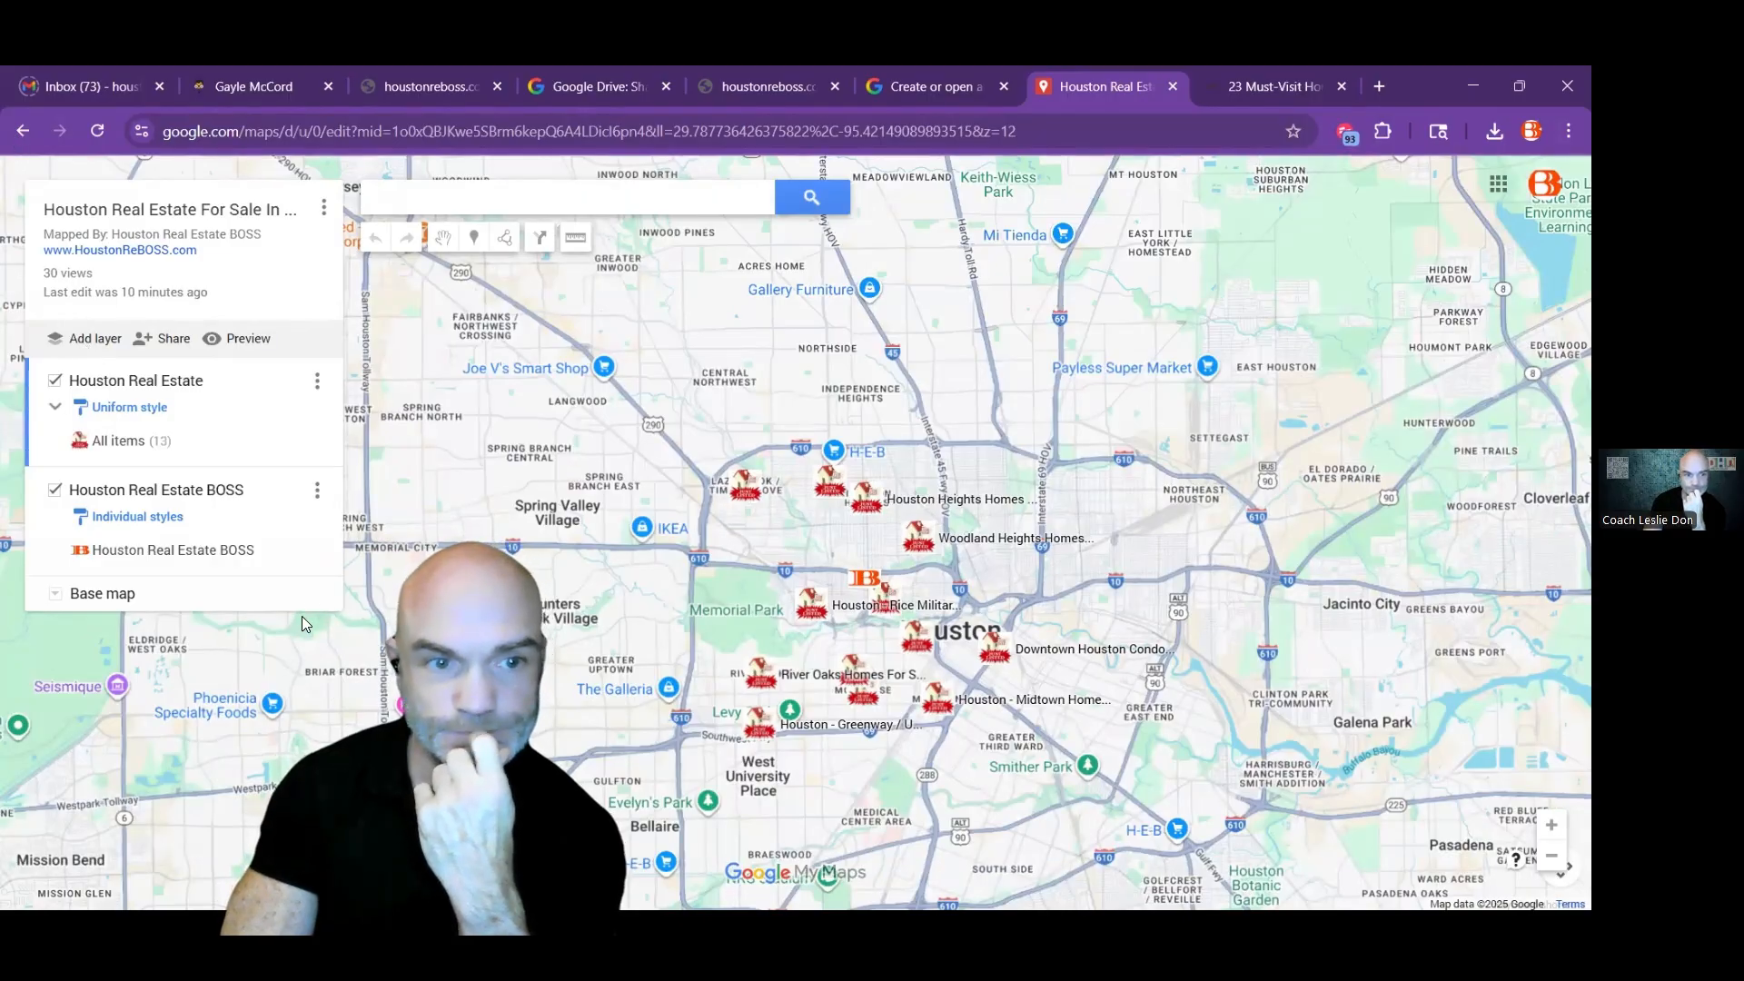
Step: Add a new layer to the Houston real estate map and name it Dog Parks
left_click(110, 600)
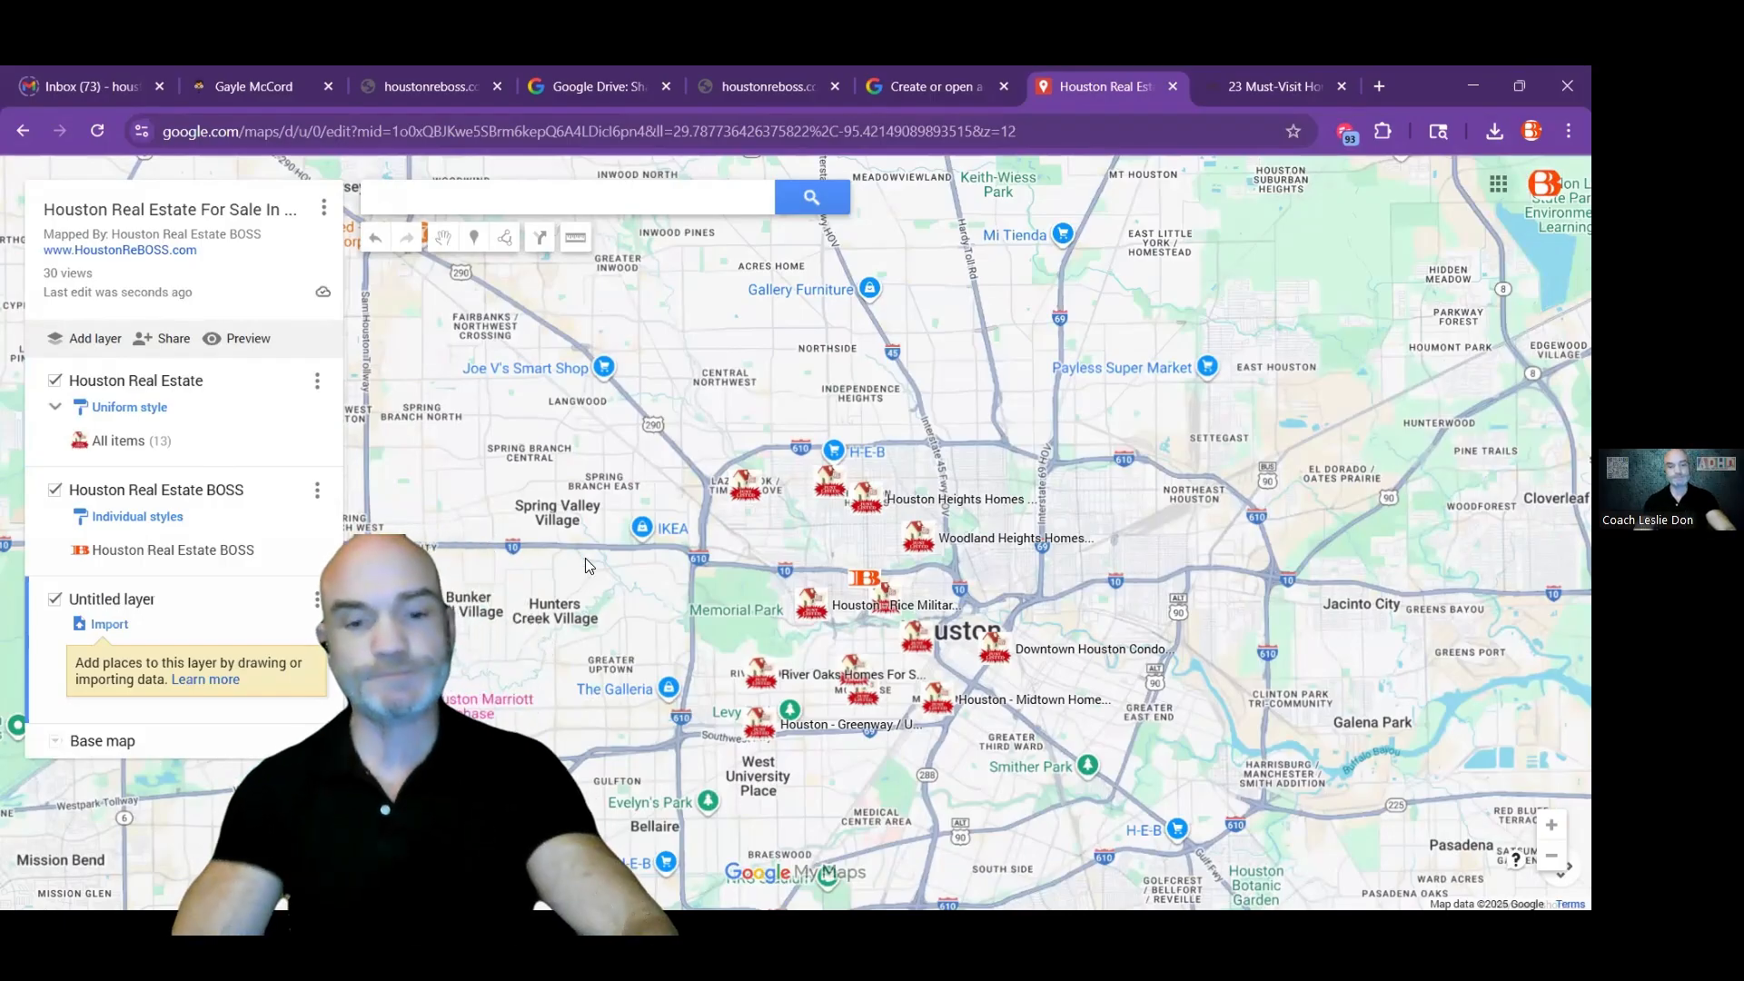
type("Dog Parks")
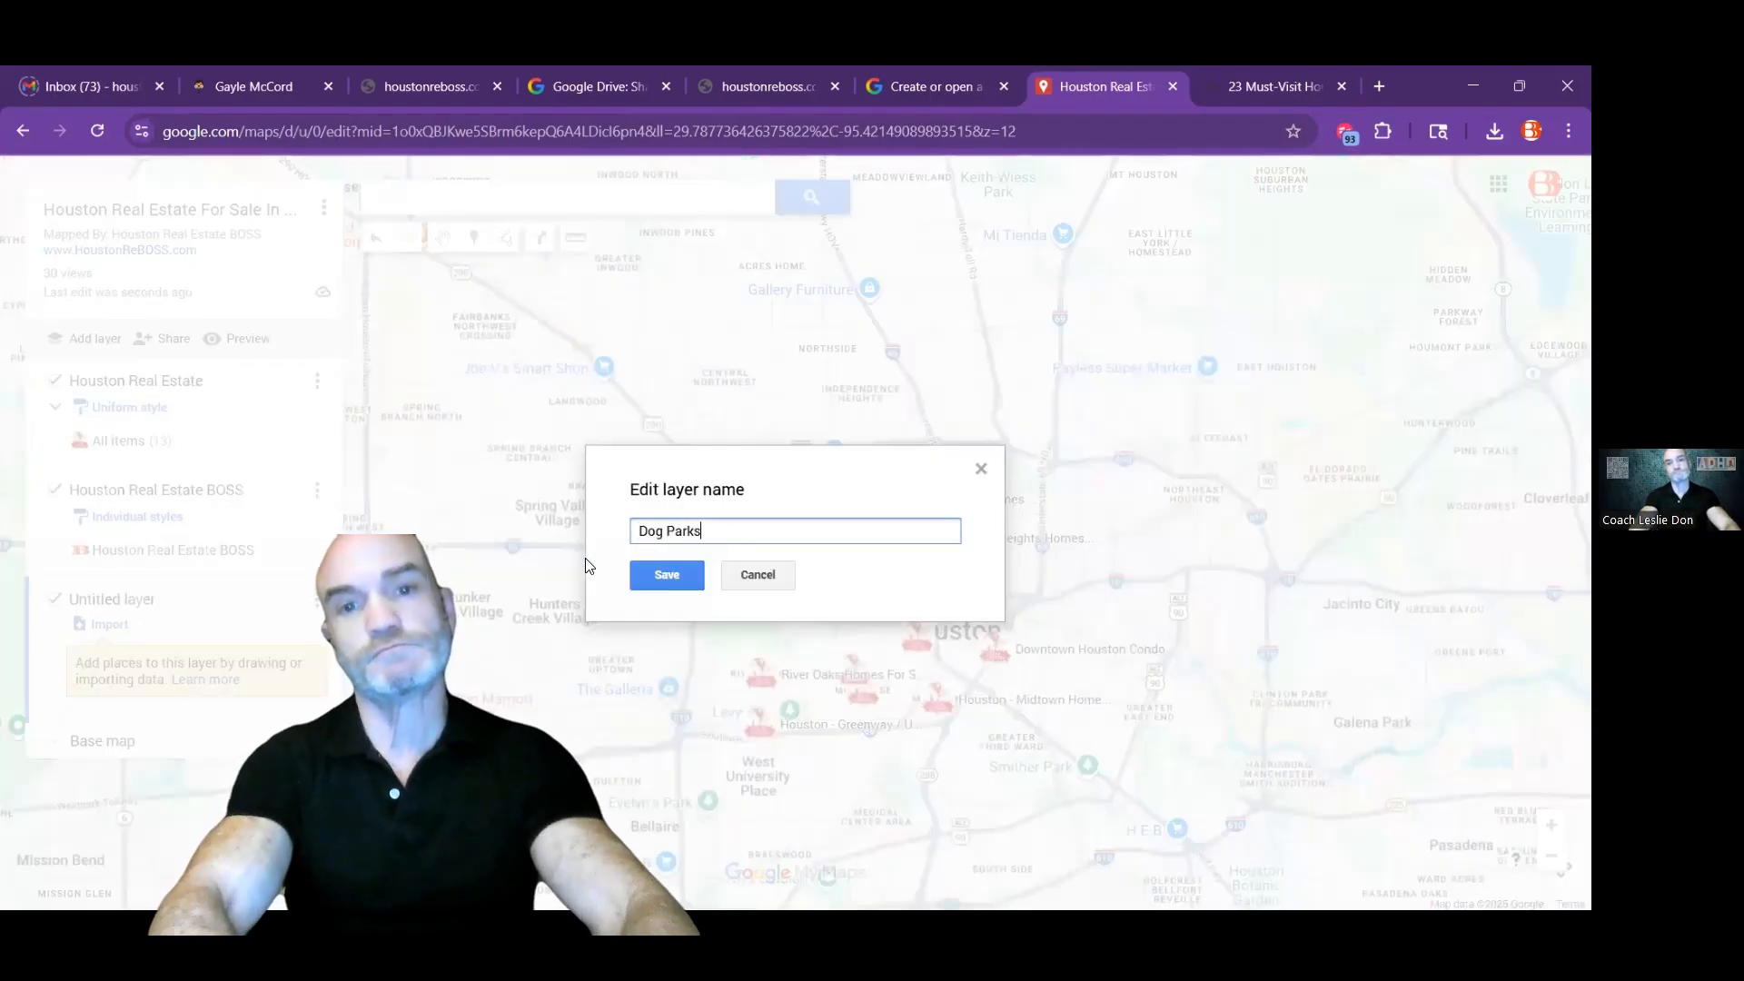
left_click(656, 579)
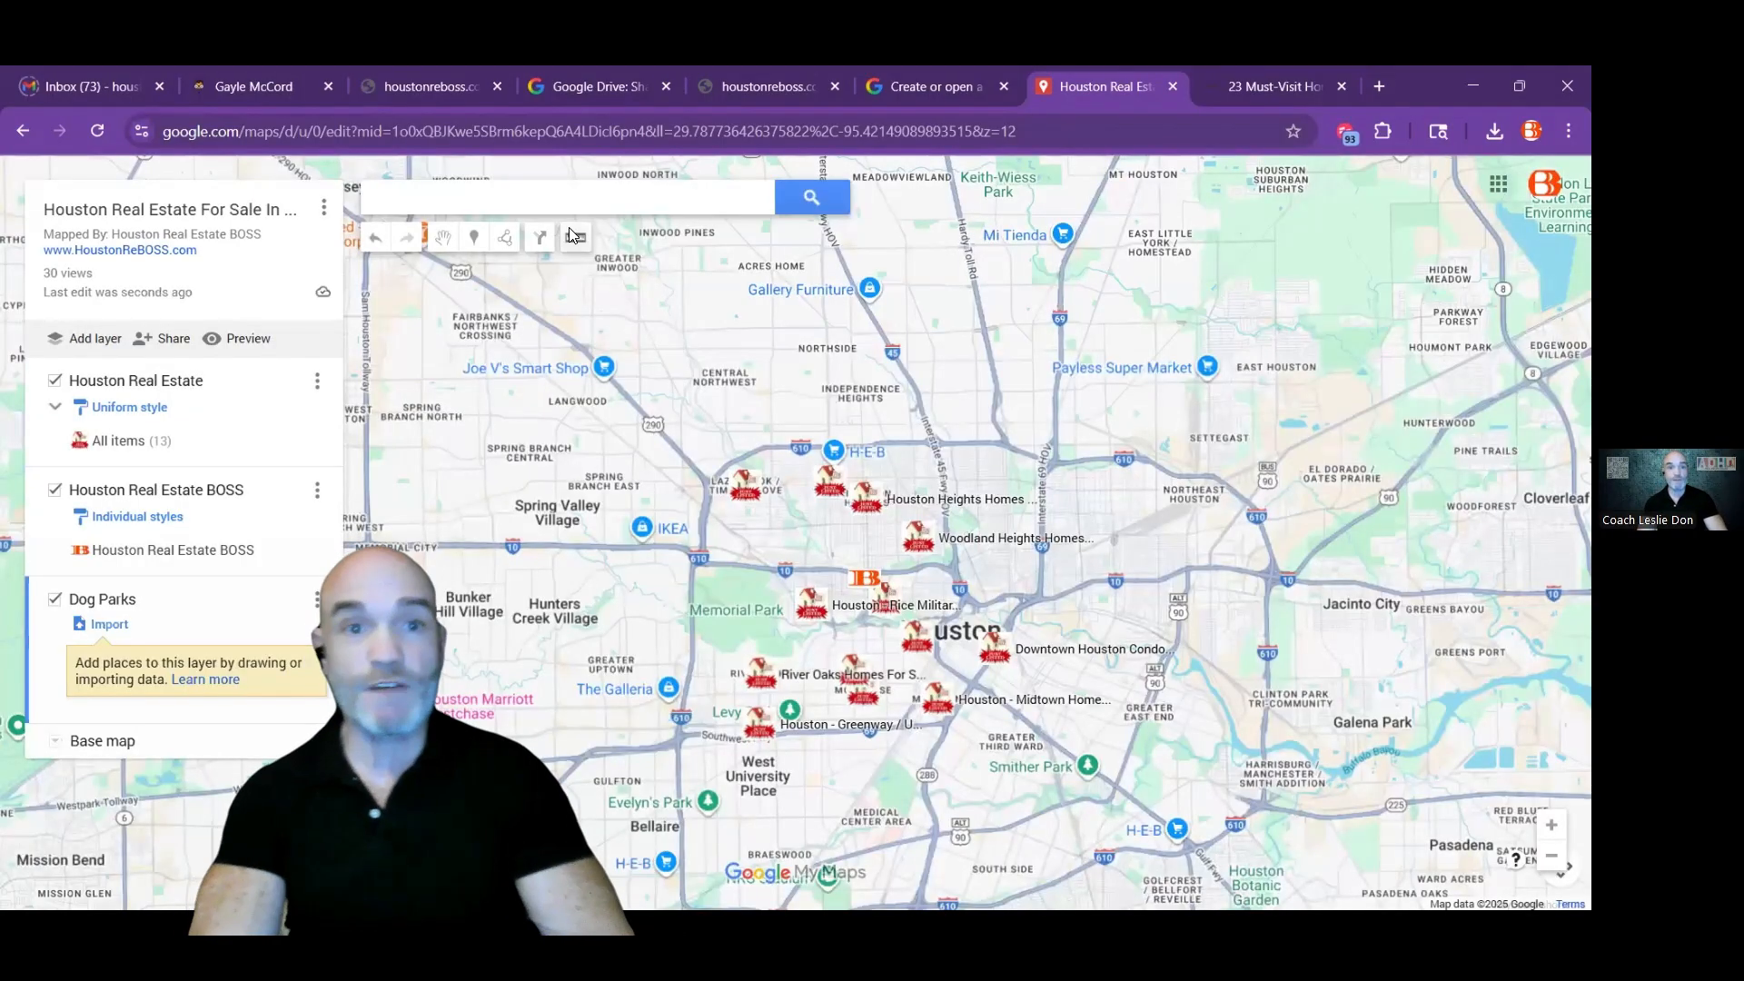
Step: Search the map for "dog parks houston tx"
left_click(572, 198)
type("dog p")
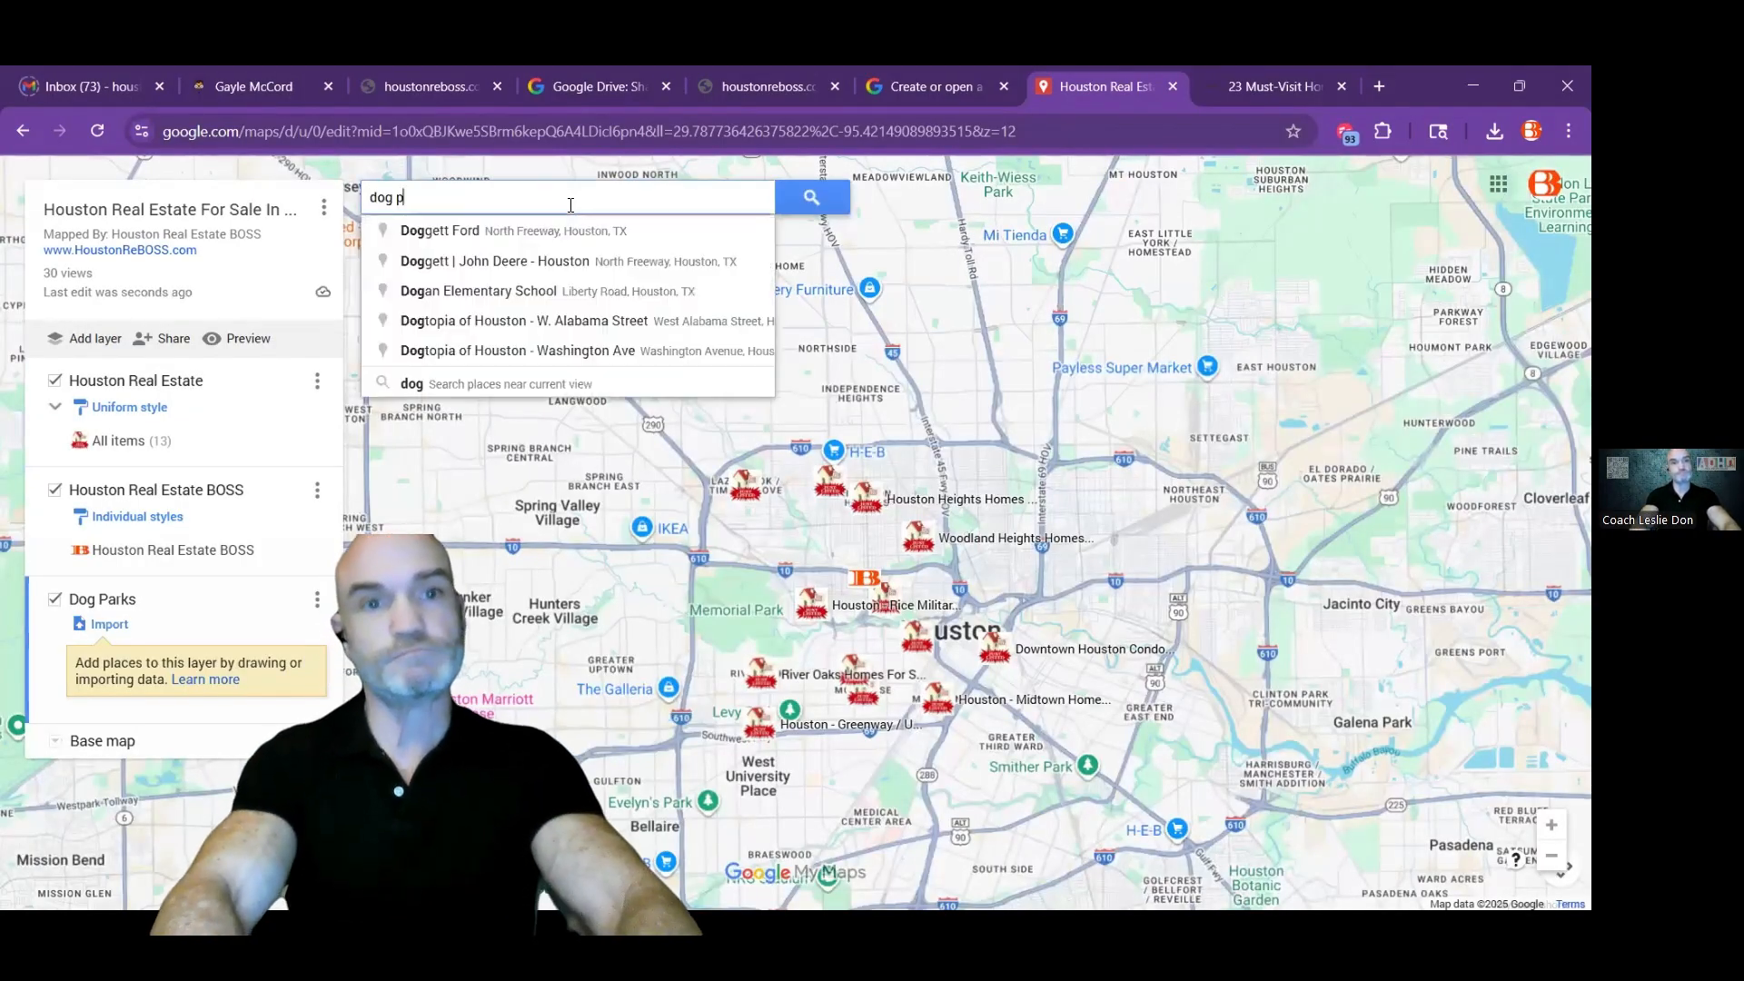
type("arks")
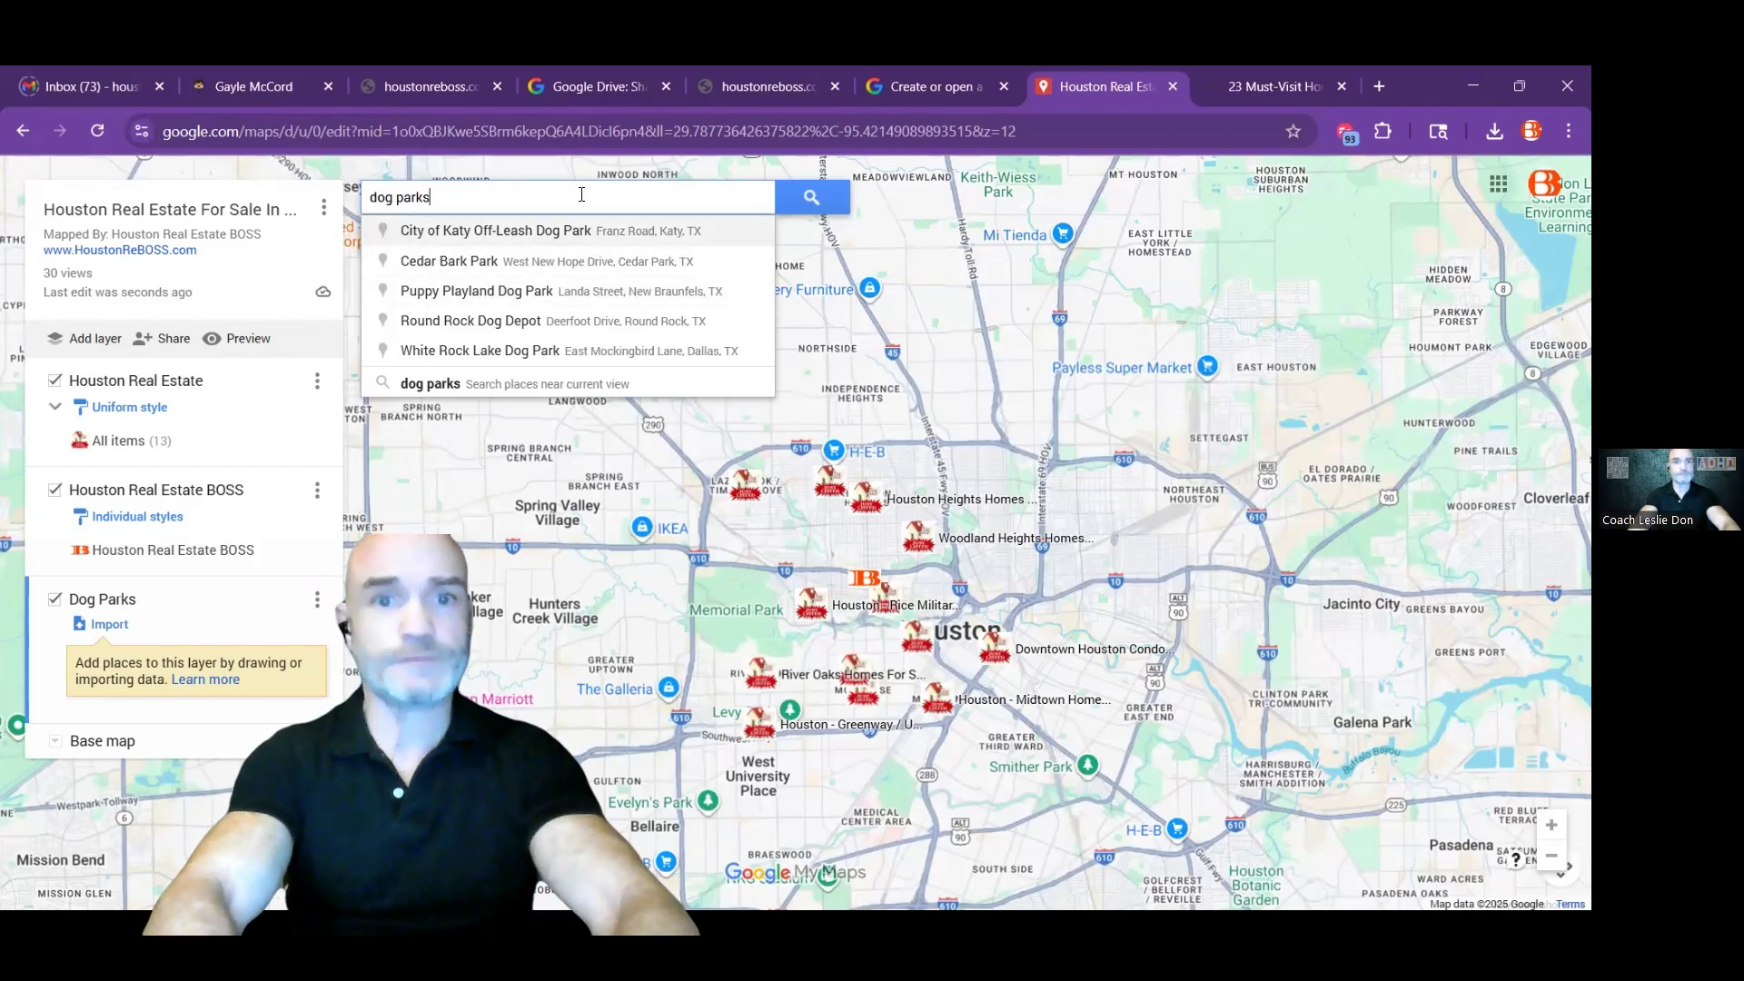
type("houston tx")
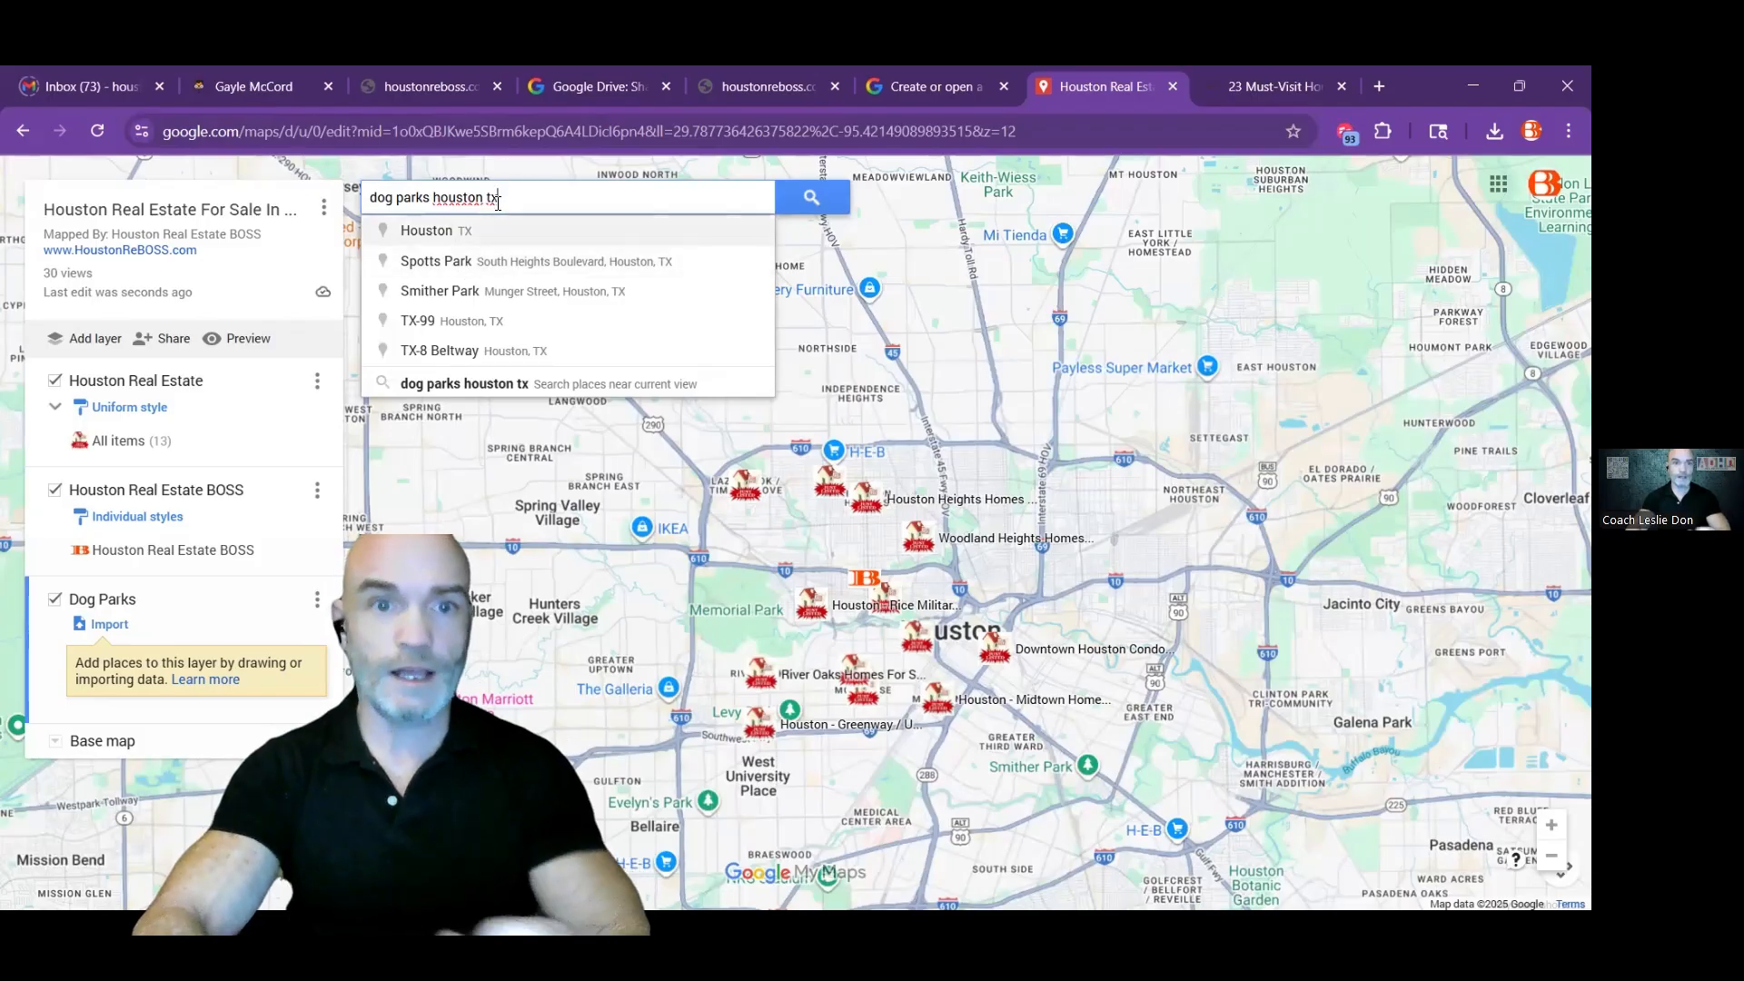
key("BackSpace")
key("BackSpace")
key("BackSpace")
key("BackSpace")
key("BackSpace")
key("BackSpace")
key("BackSpace")
key("BackSpace")
key("BackSpace")
key("BackSpace")
key("BackSpace")
key("BackSpace")
key("BackSpace")
key("BackSpace")
key("BackSpace")
key("BackSpace")
key("BackSpace")
key("BackSpace")
key("BackSpace")
key("BackSpace")
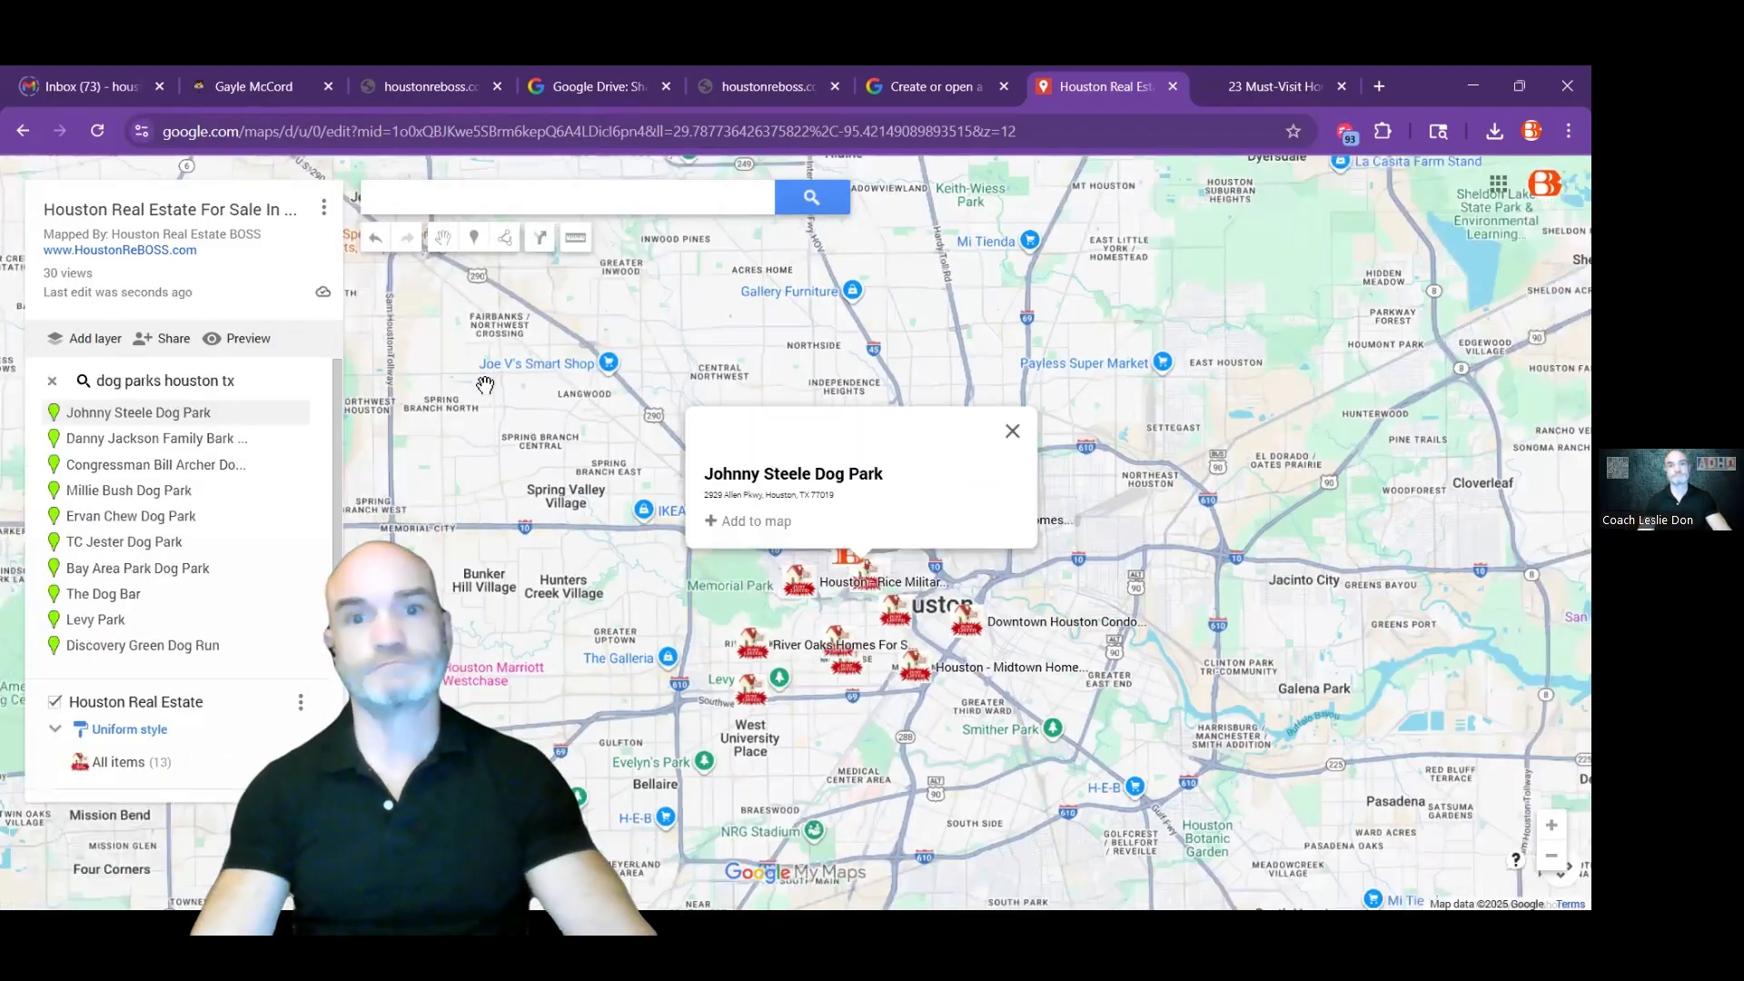
Step: Add TC Jester Dog Park from the search results to the Dog Parks layer
scroll(689, 382, "down", 1)
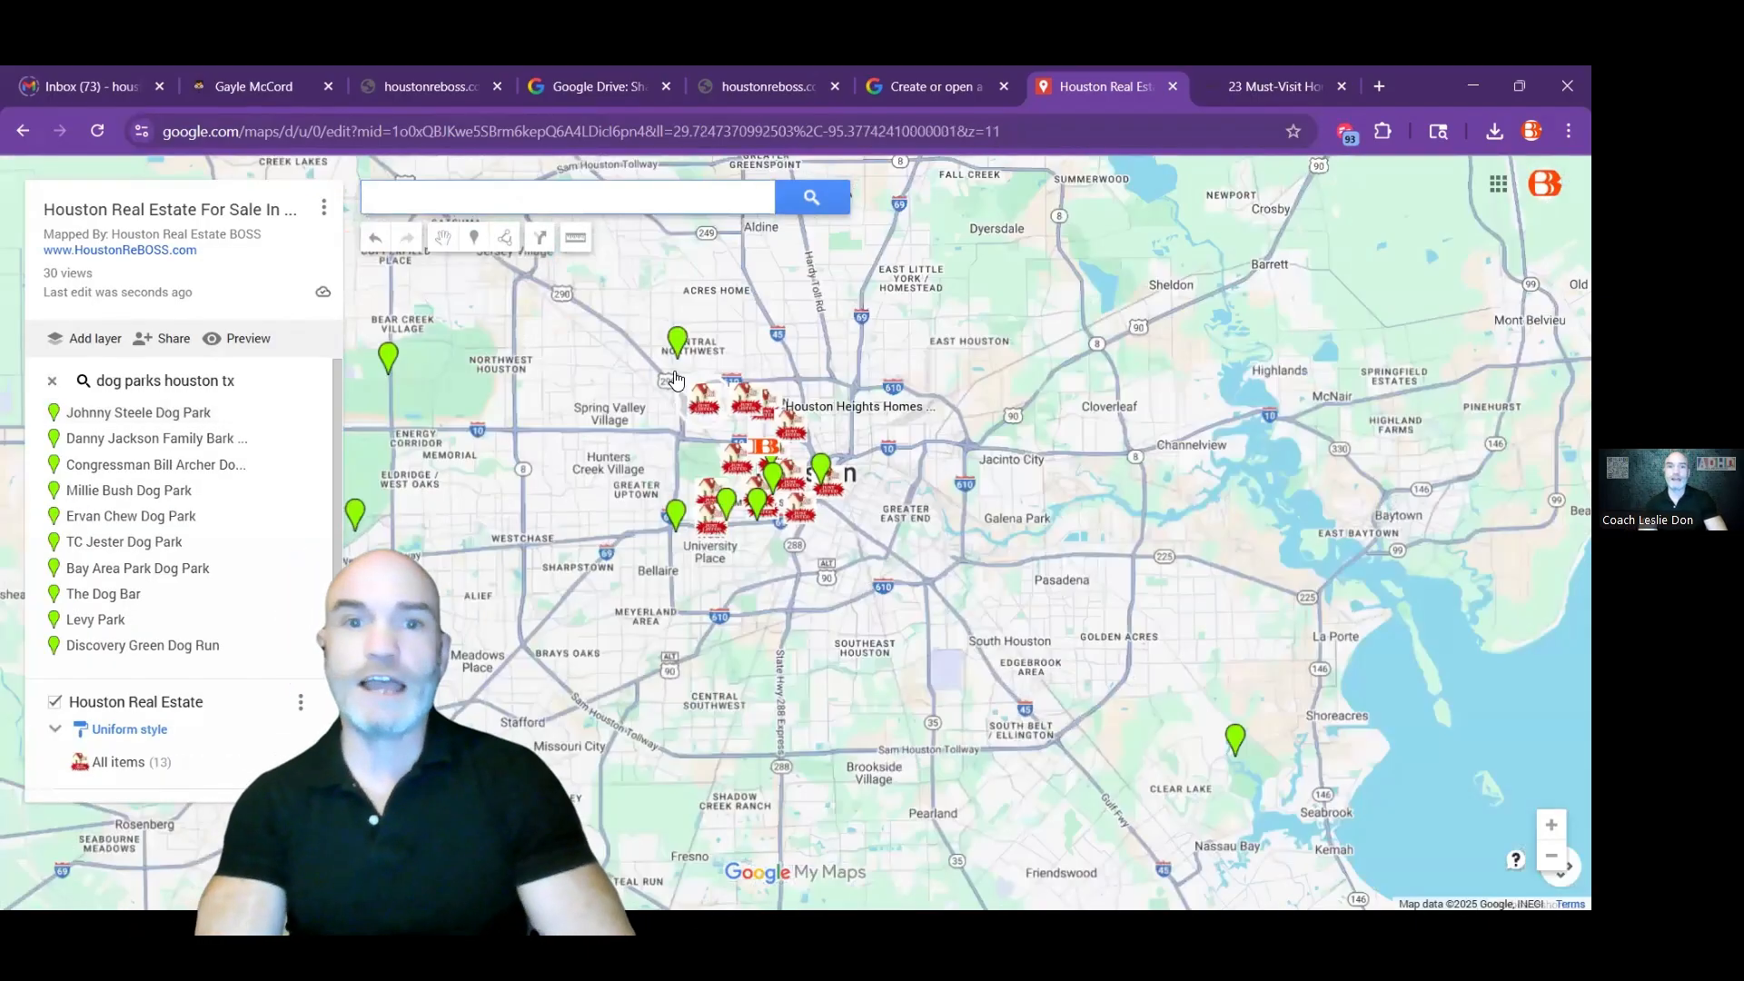
left_click(674, 345)
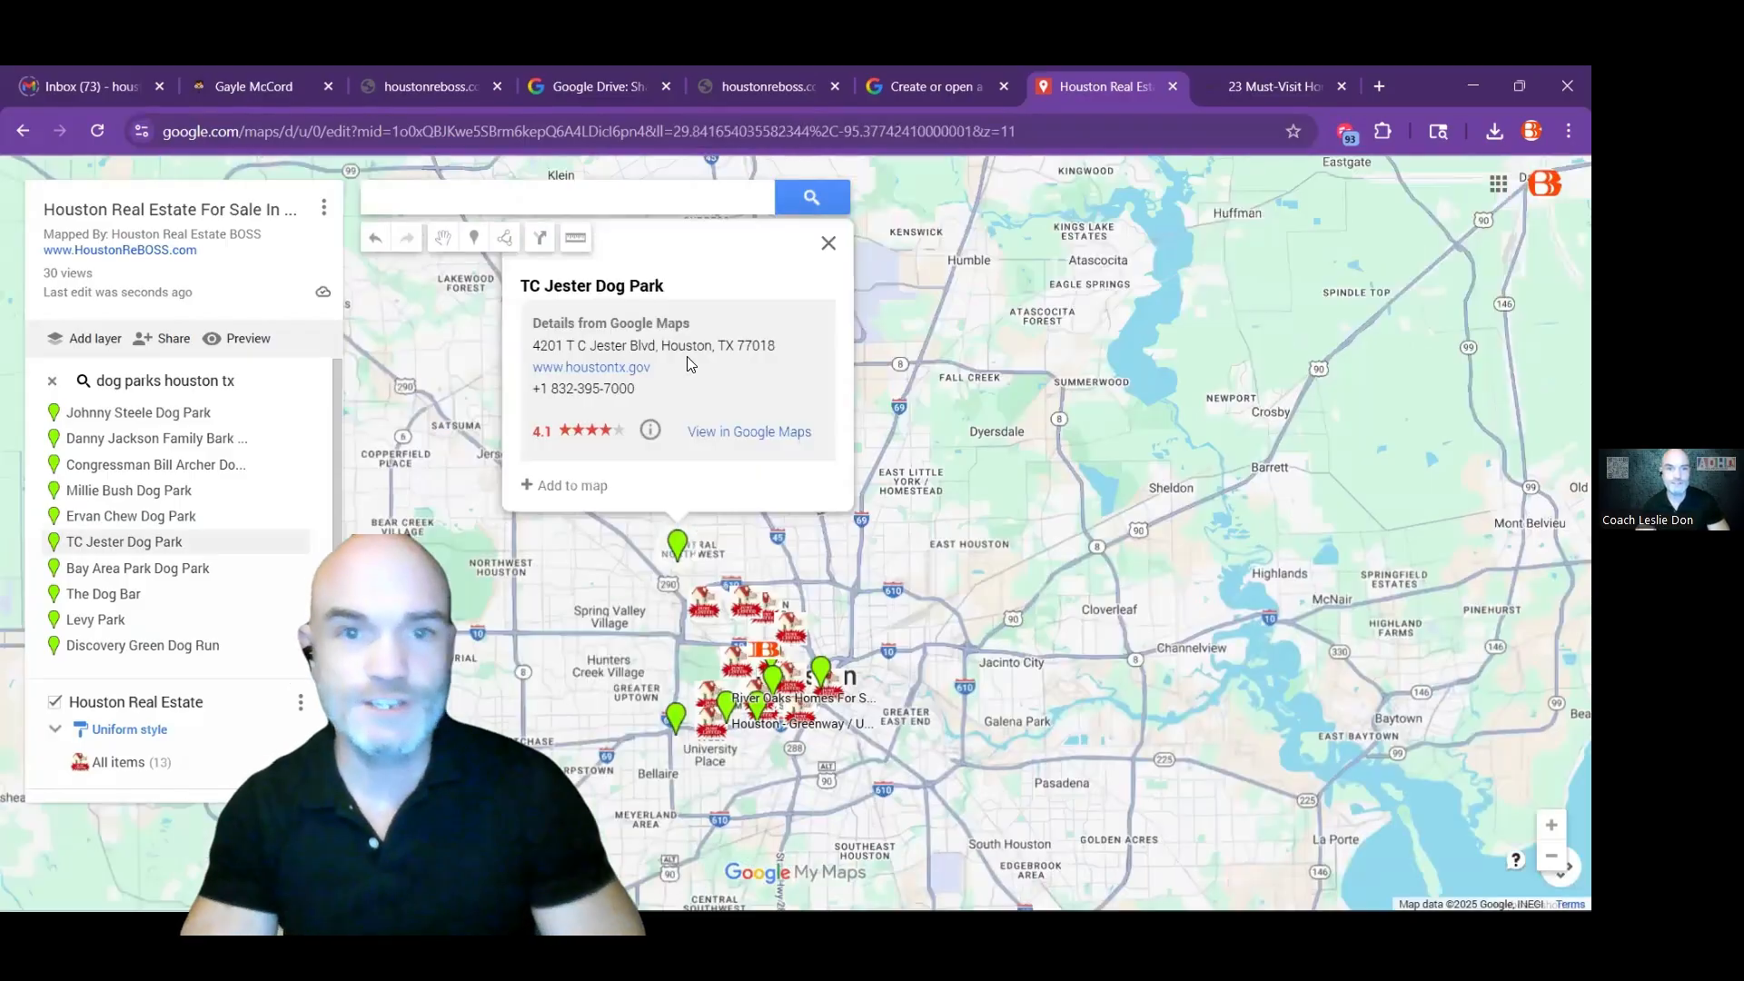
left_click(581, 485)
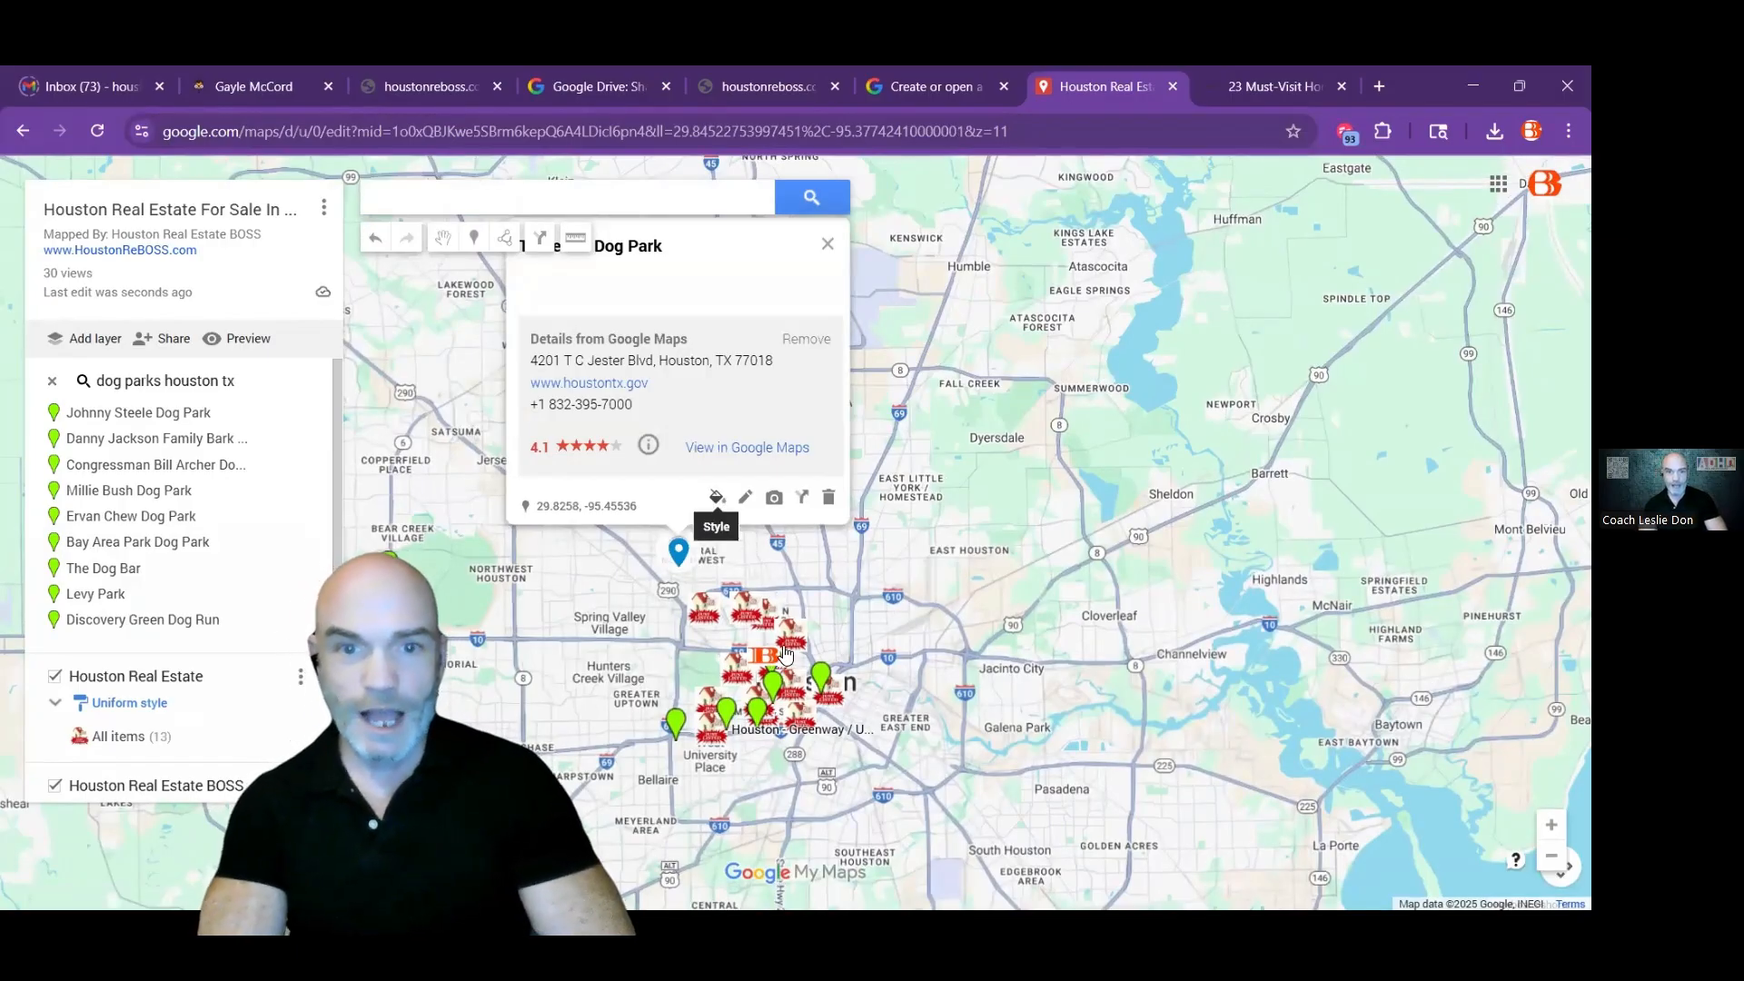
Step: Filter the icon library for "dog" and apply the animal-face icon to the TC Jester Dog Park marker
left_click(717, 497)
left_click(777, 683)
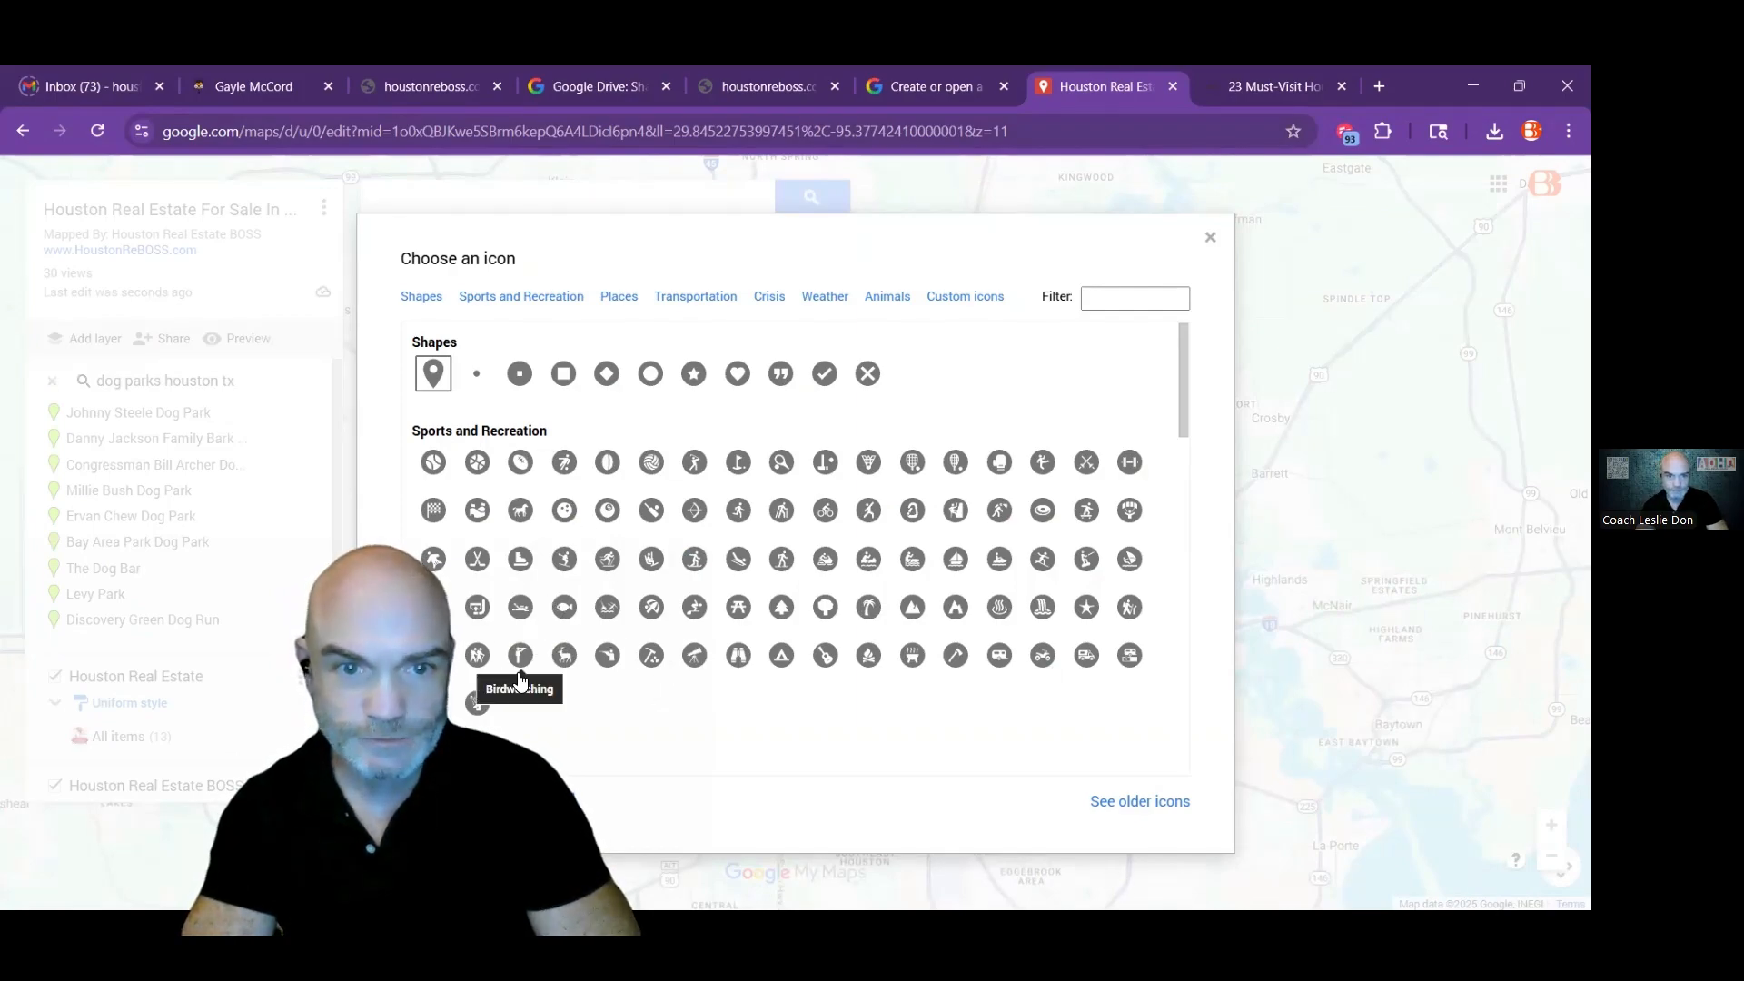
left_click(1090, 299)
type("do")
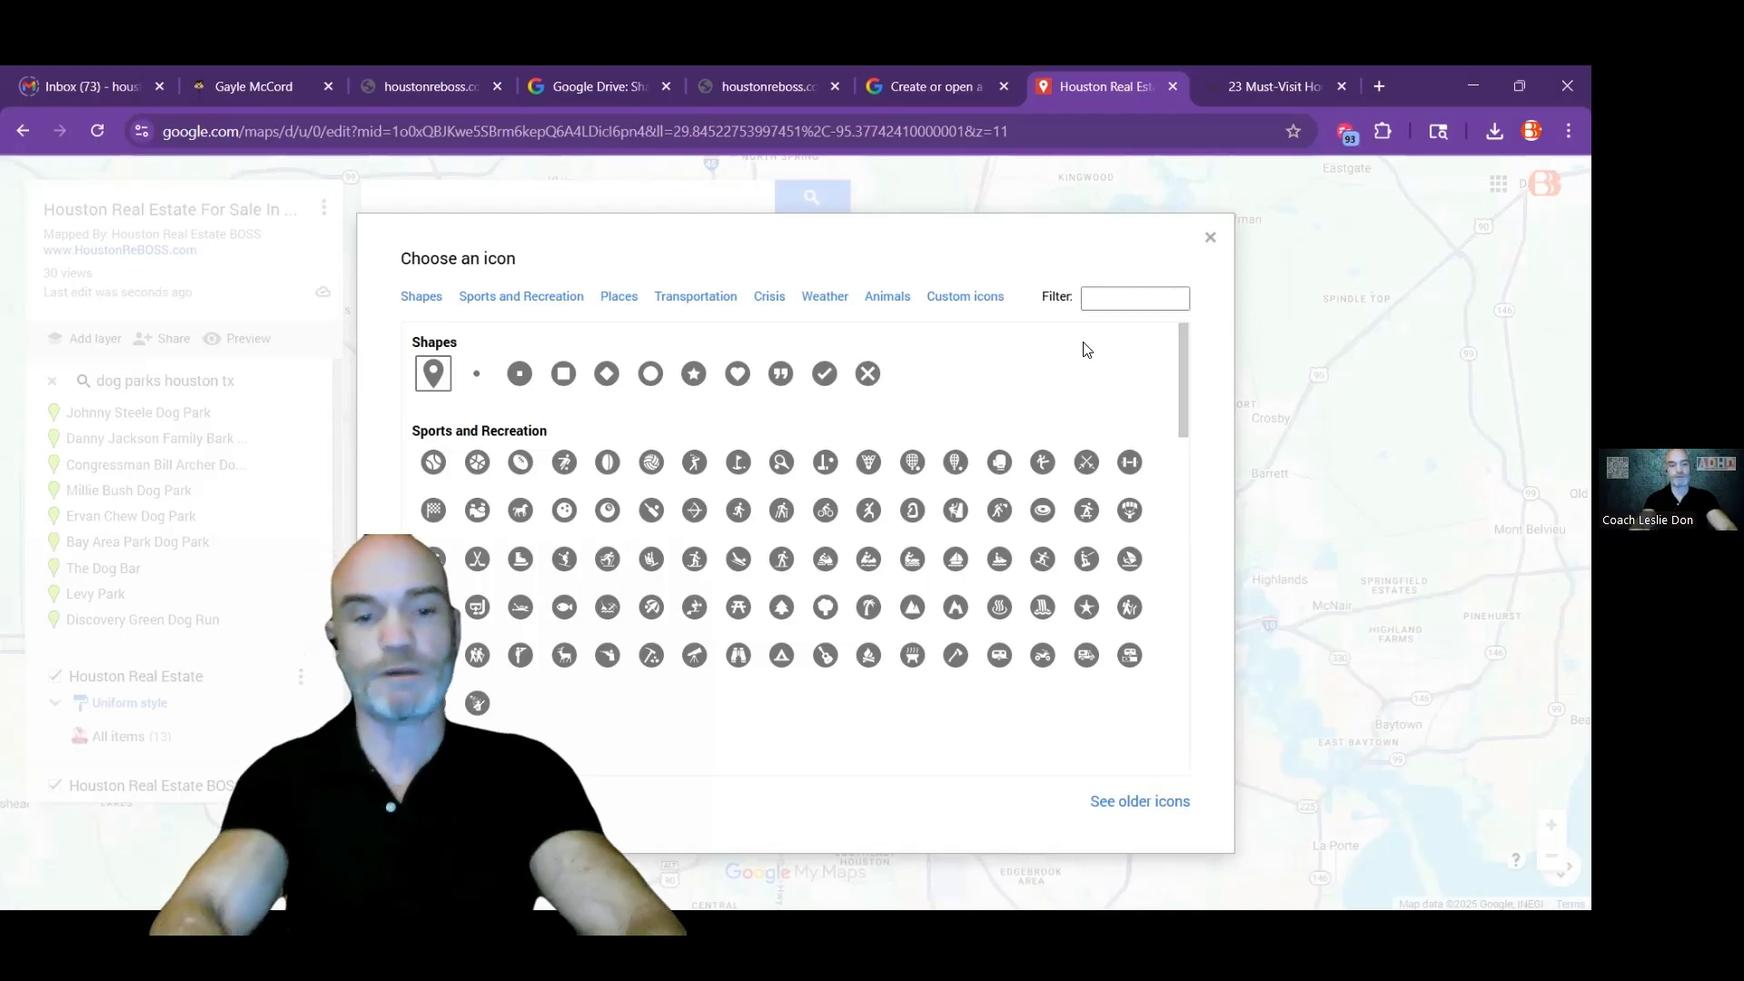
type("g")
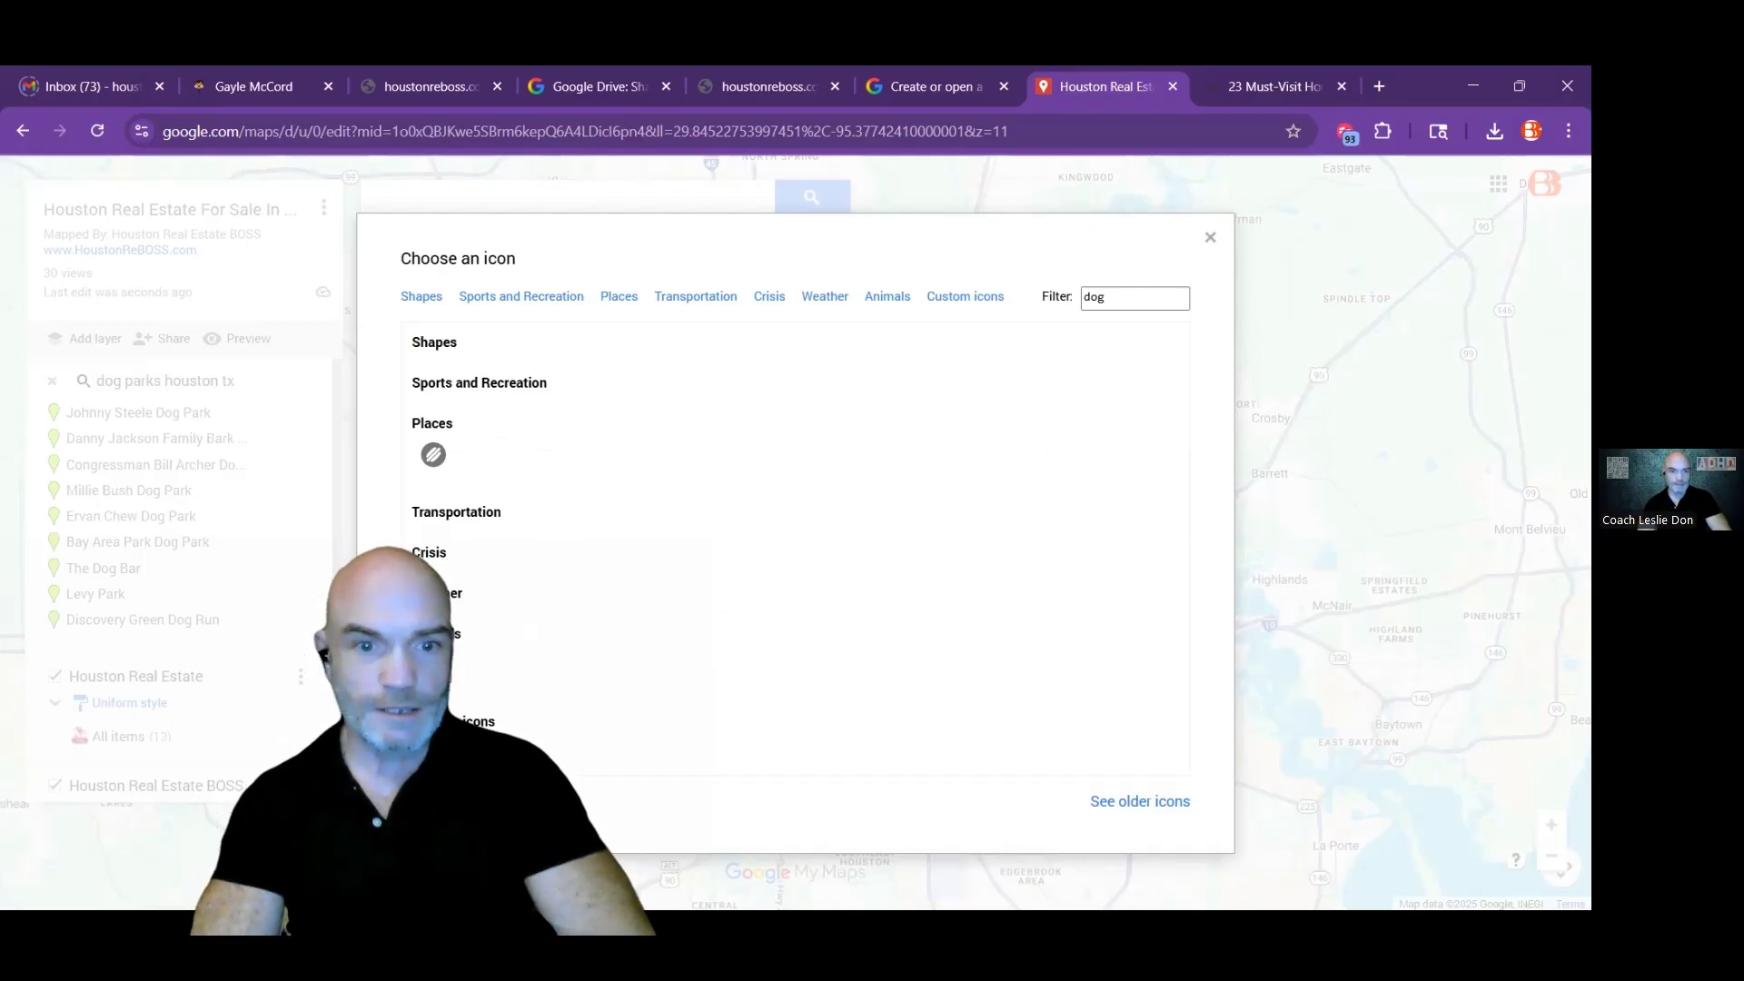
left_click(434, 665)
left_click(421, 802)
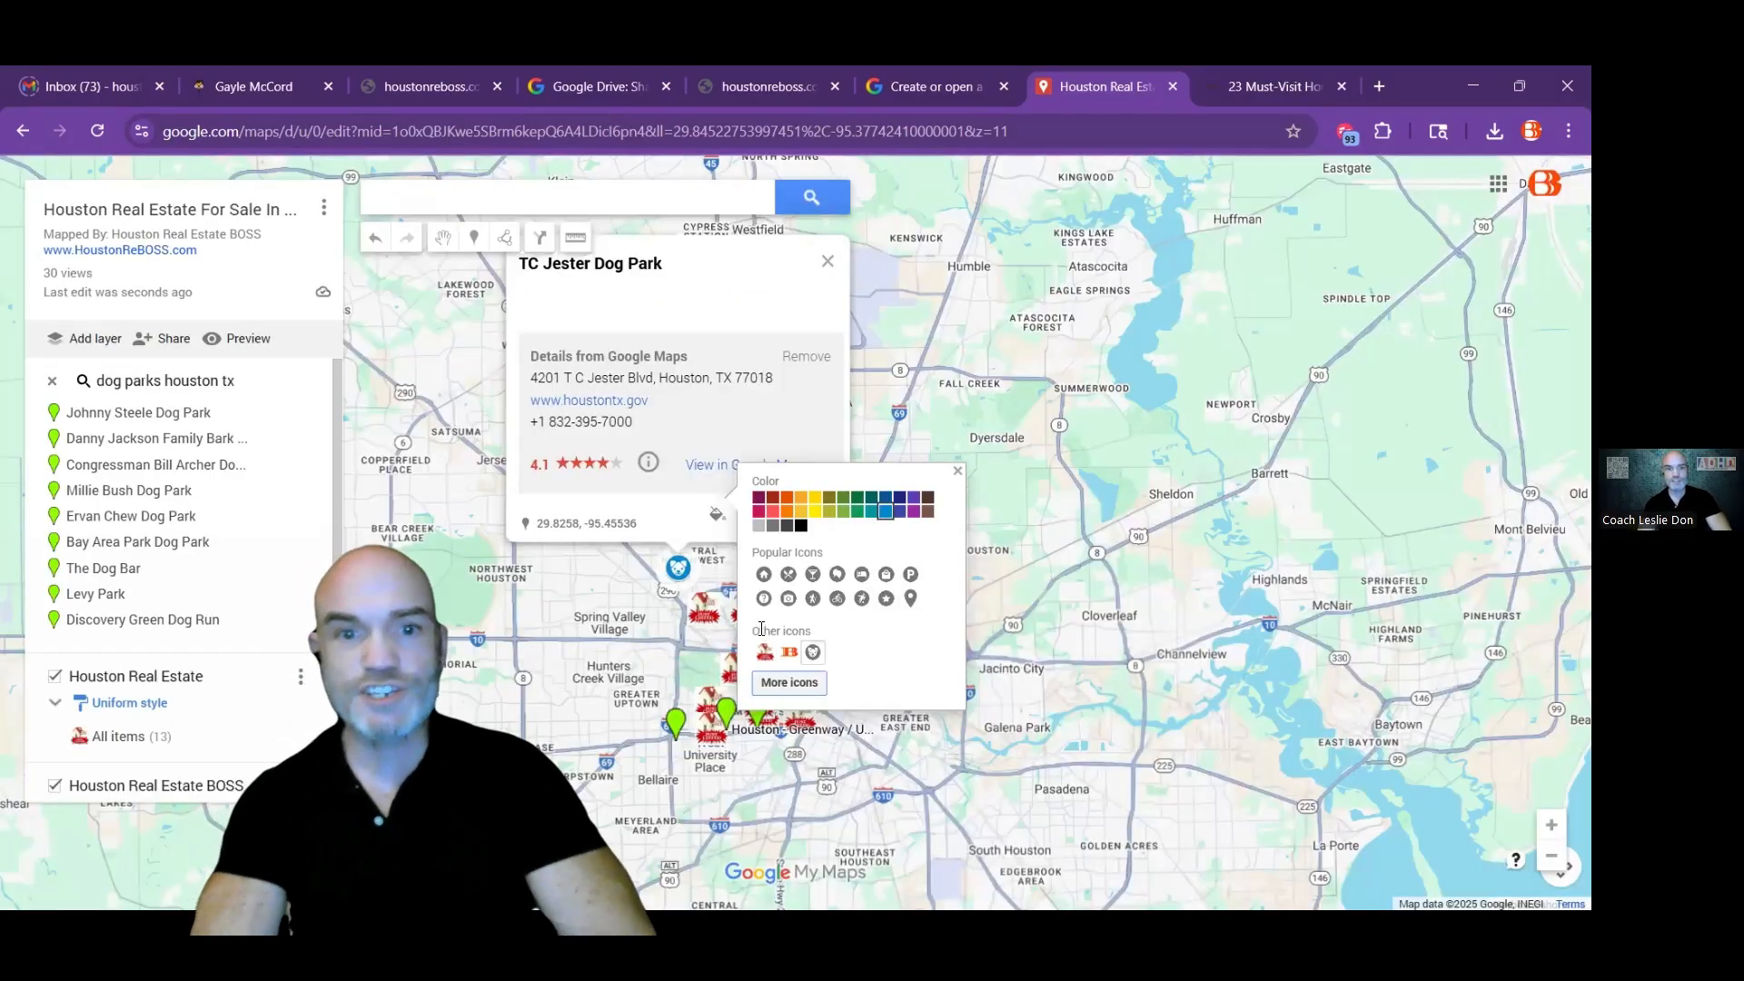
Step: Recolor the TC Jester Dog Park marker, trying green first and settling on light orange
left_click(843, 497)
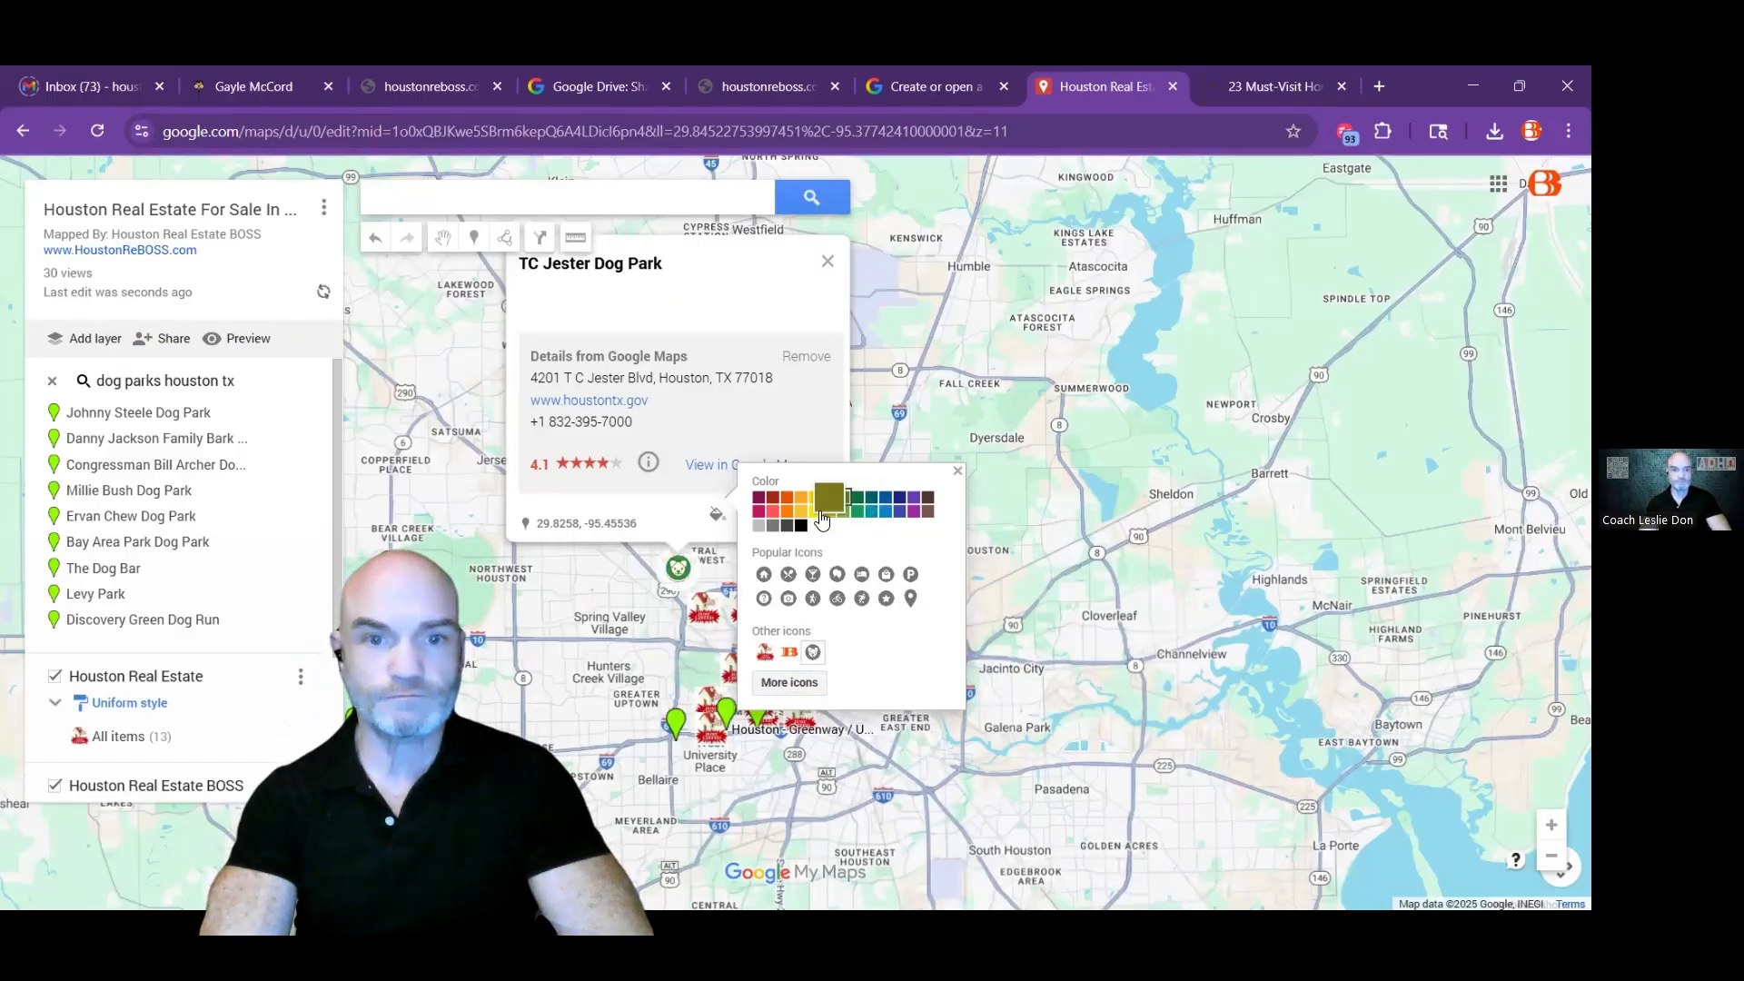
left_click(717, 515)
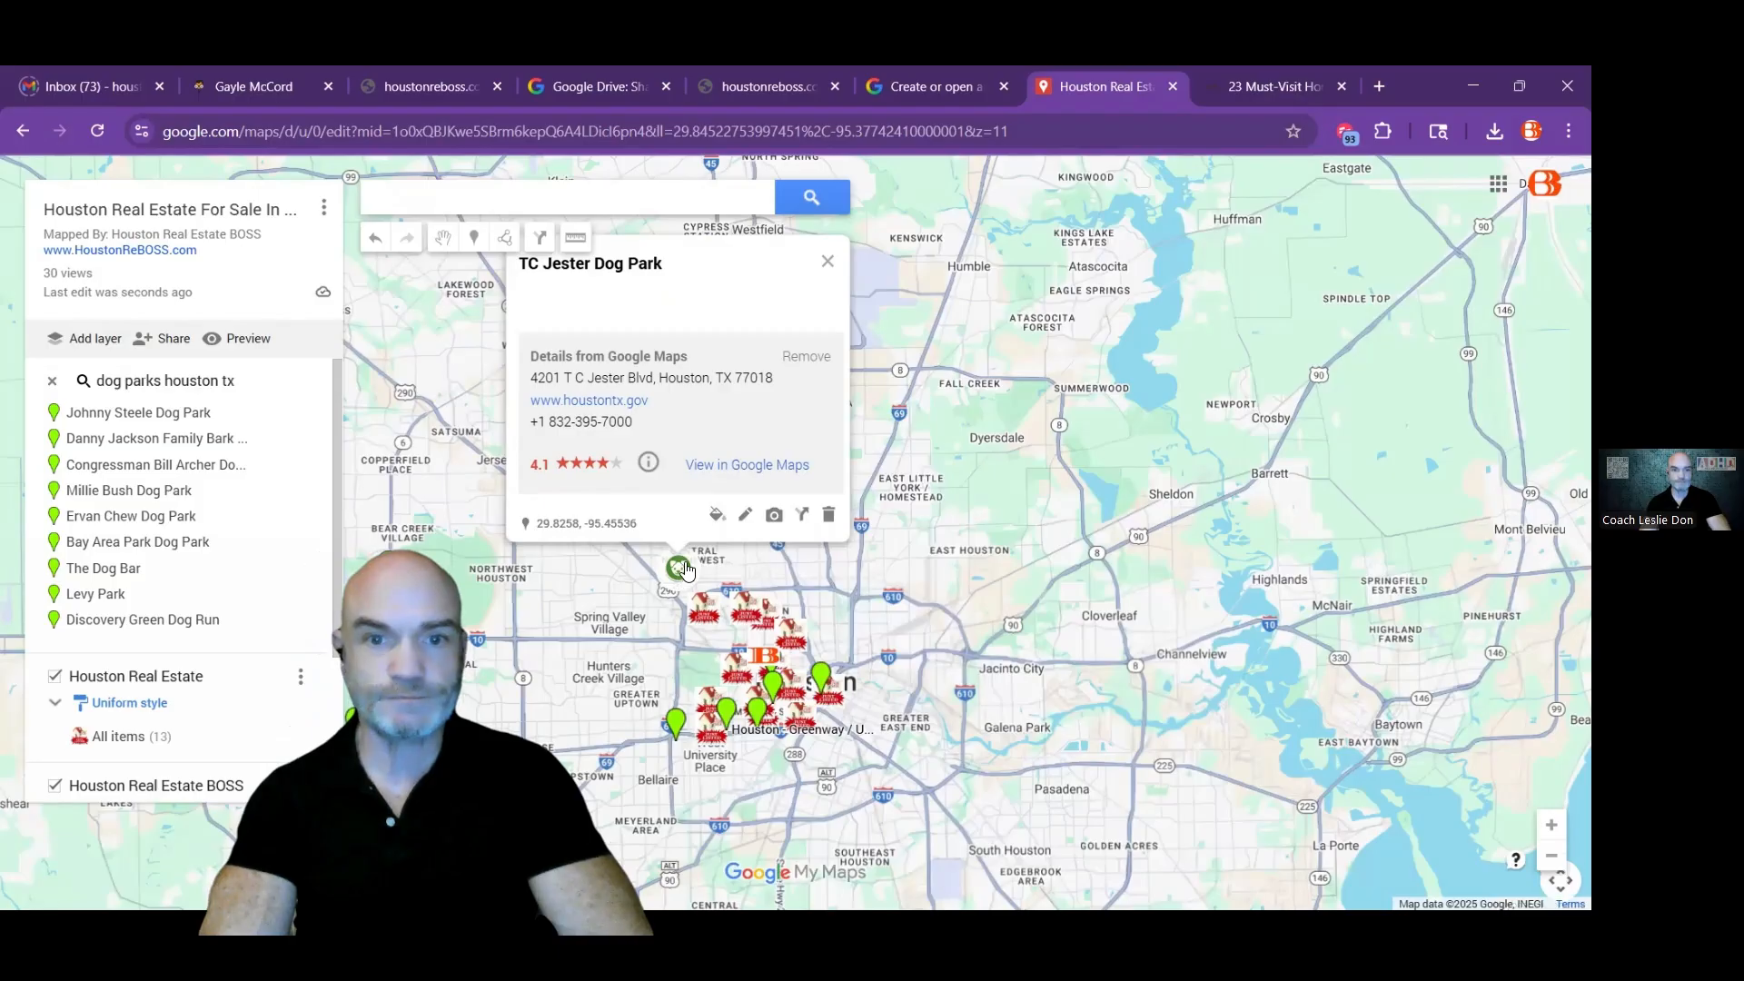
left_click(720, 515)
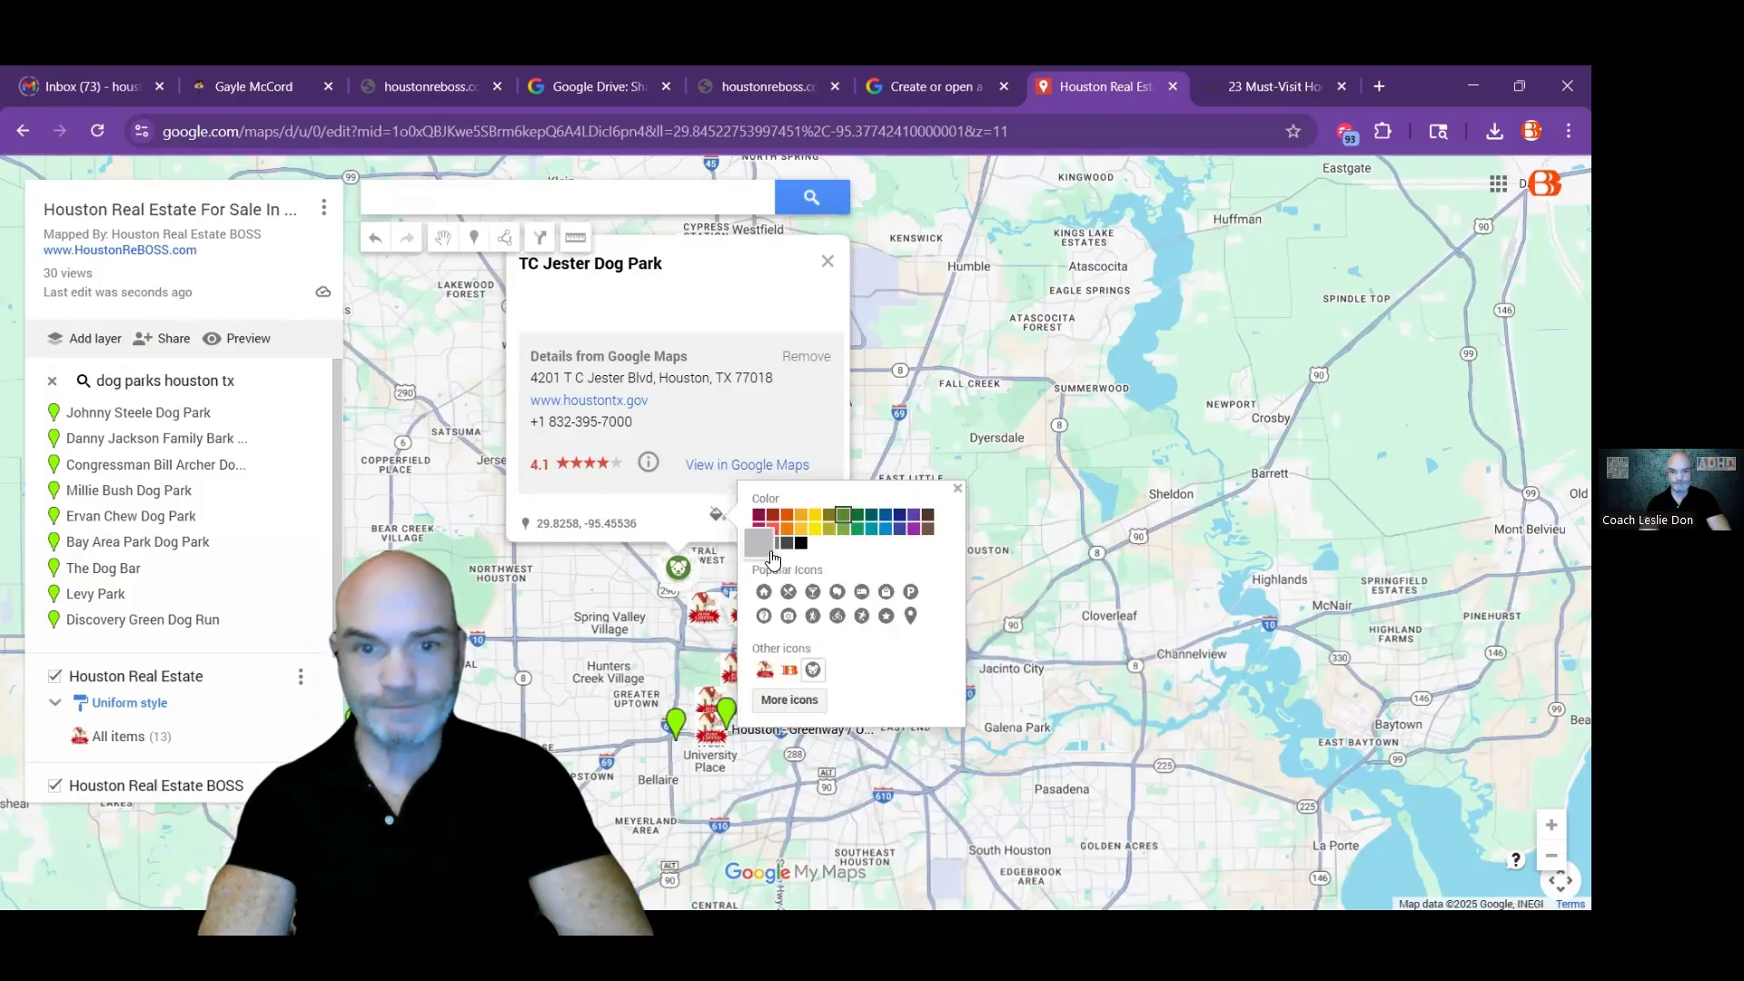
left_click(790, 507)
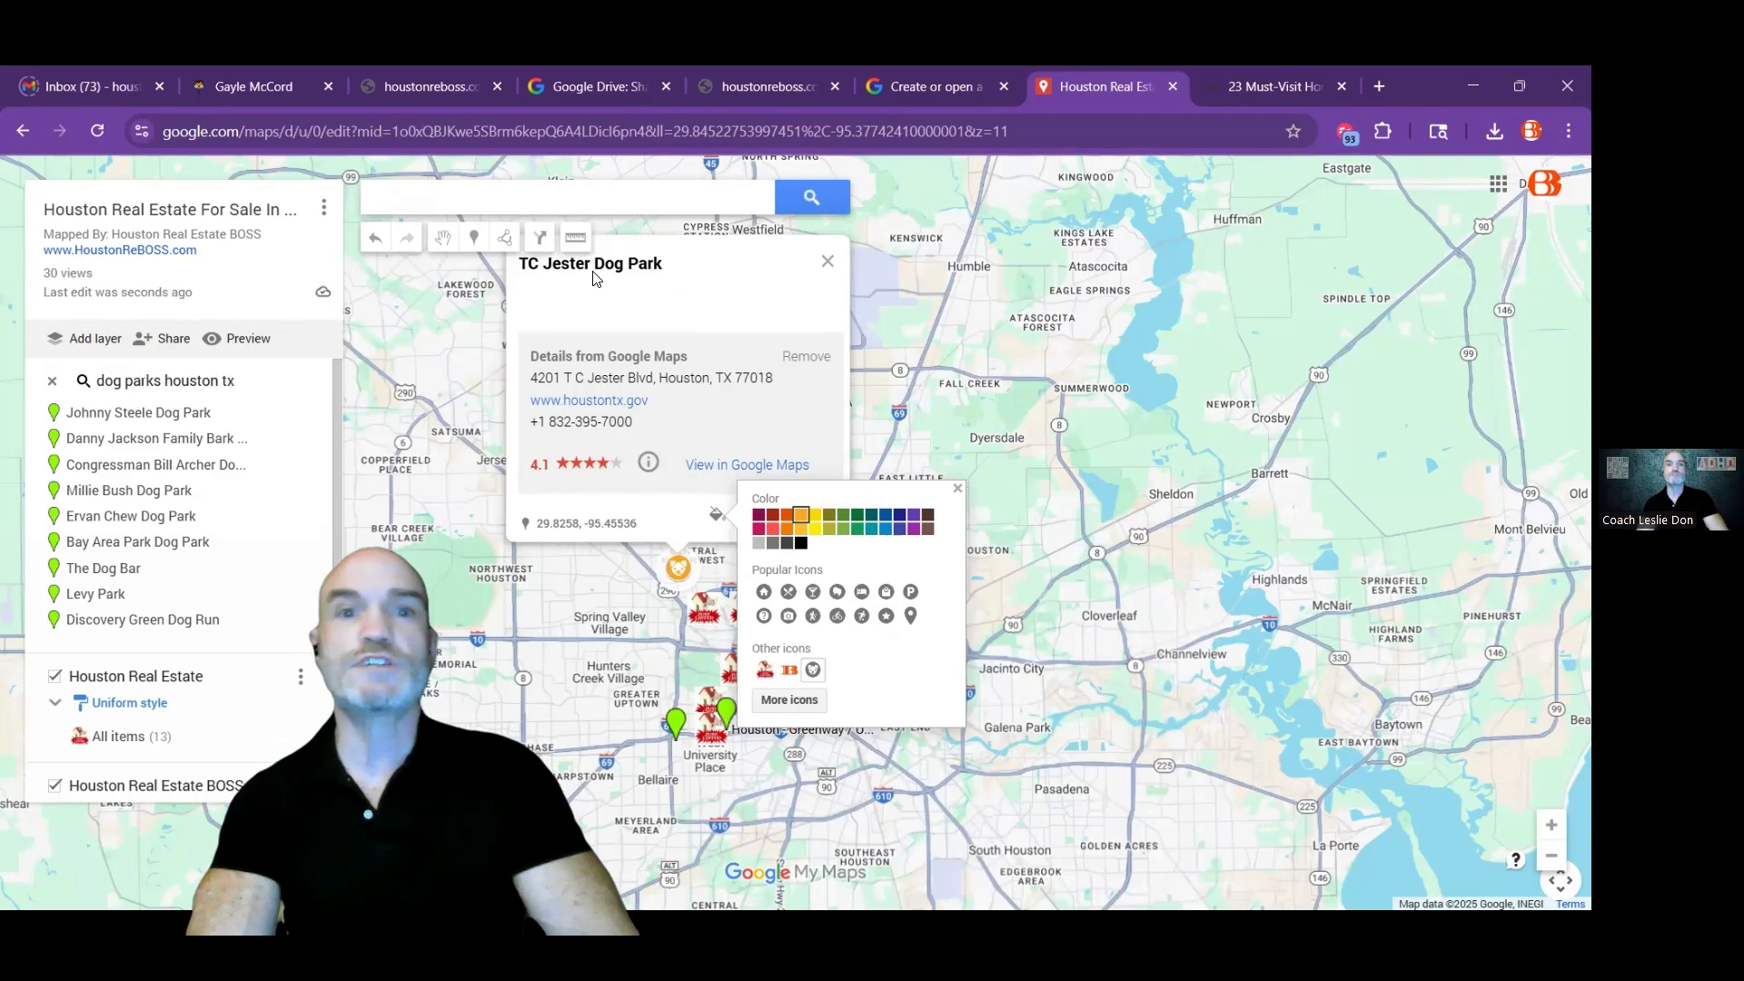
left_click(713, 286)
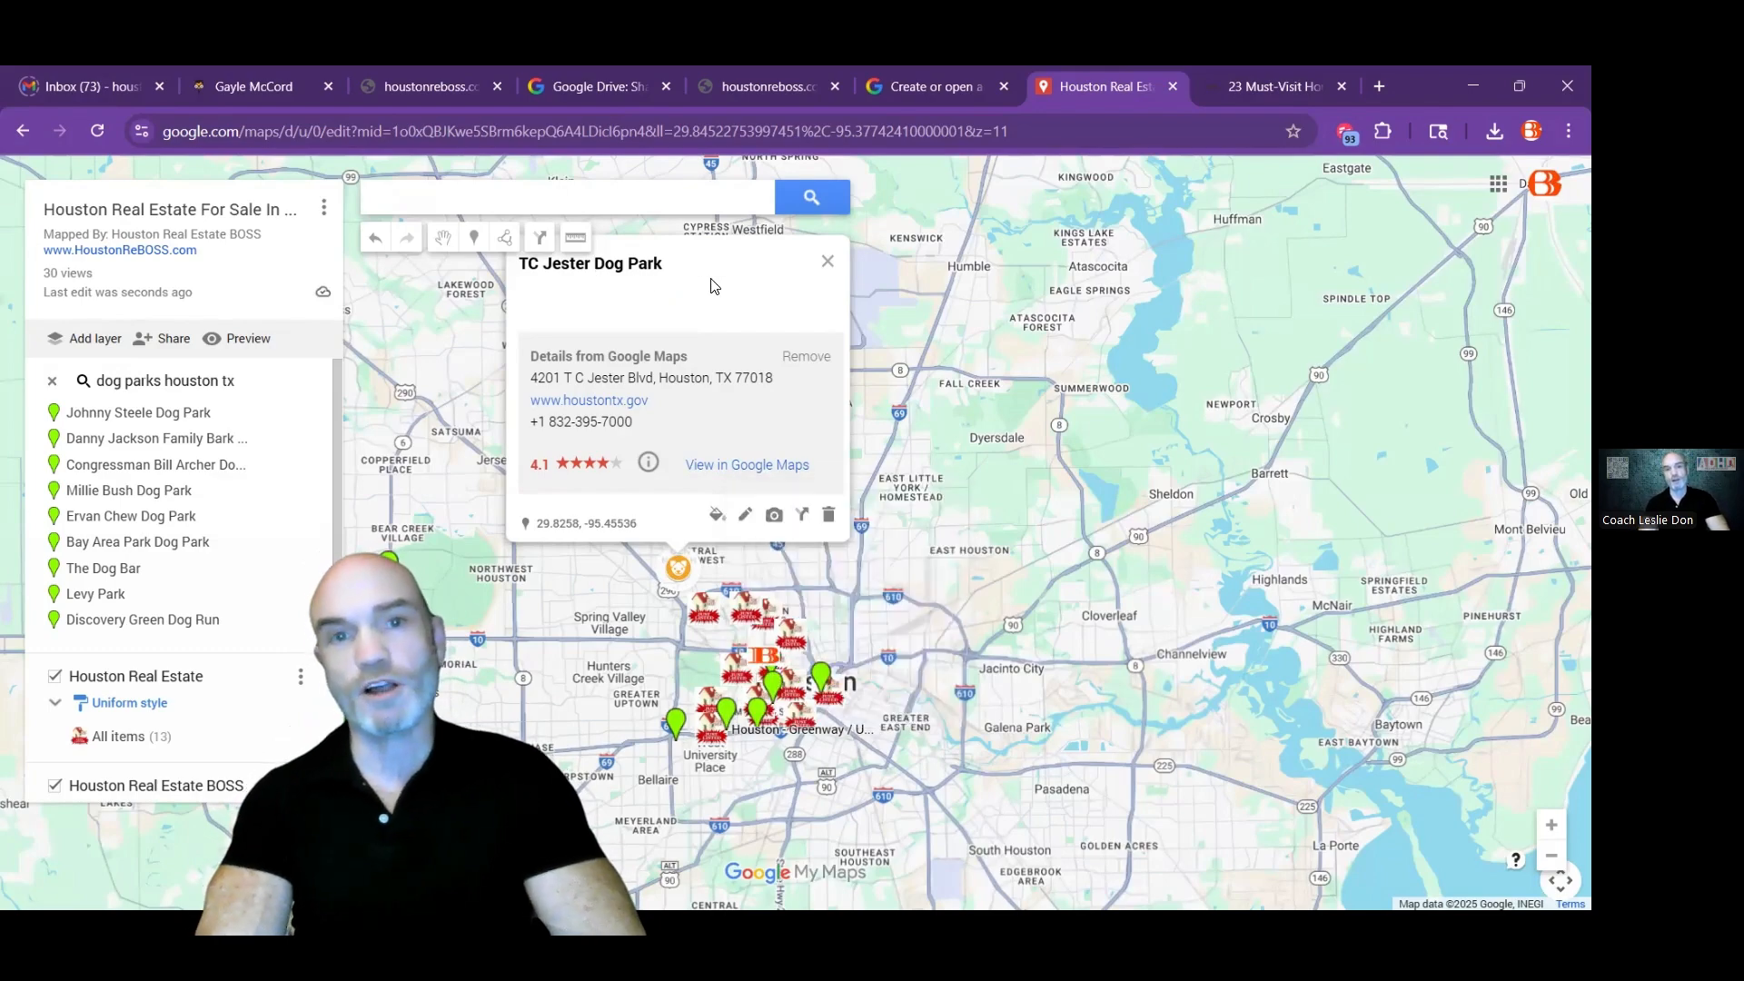
left_click(745, 515)
left_click(567, 287)
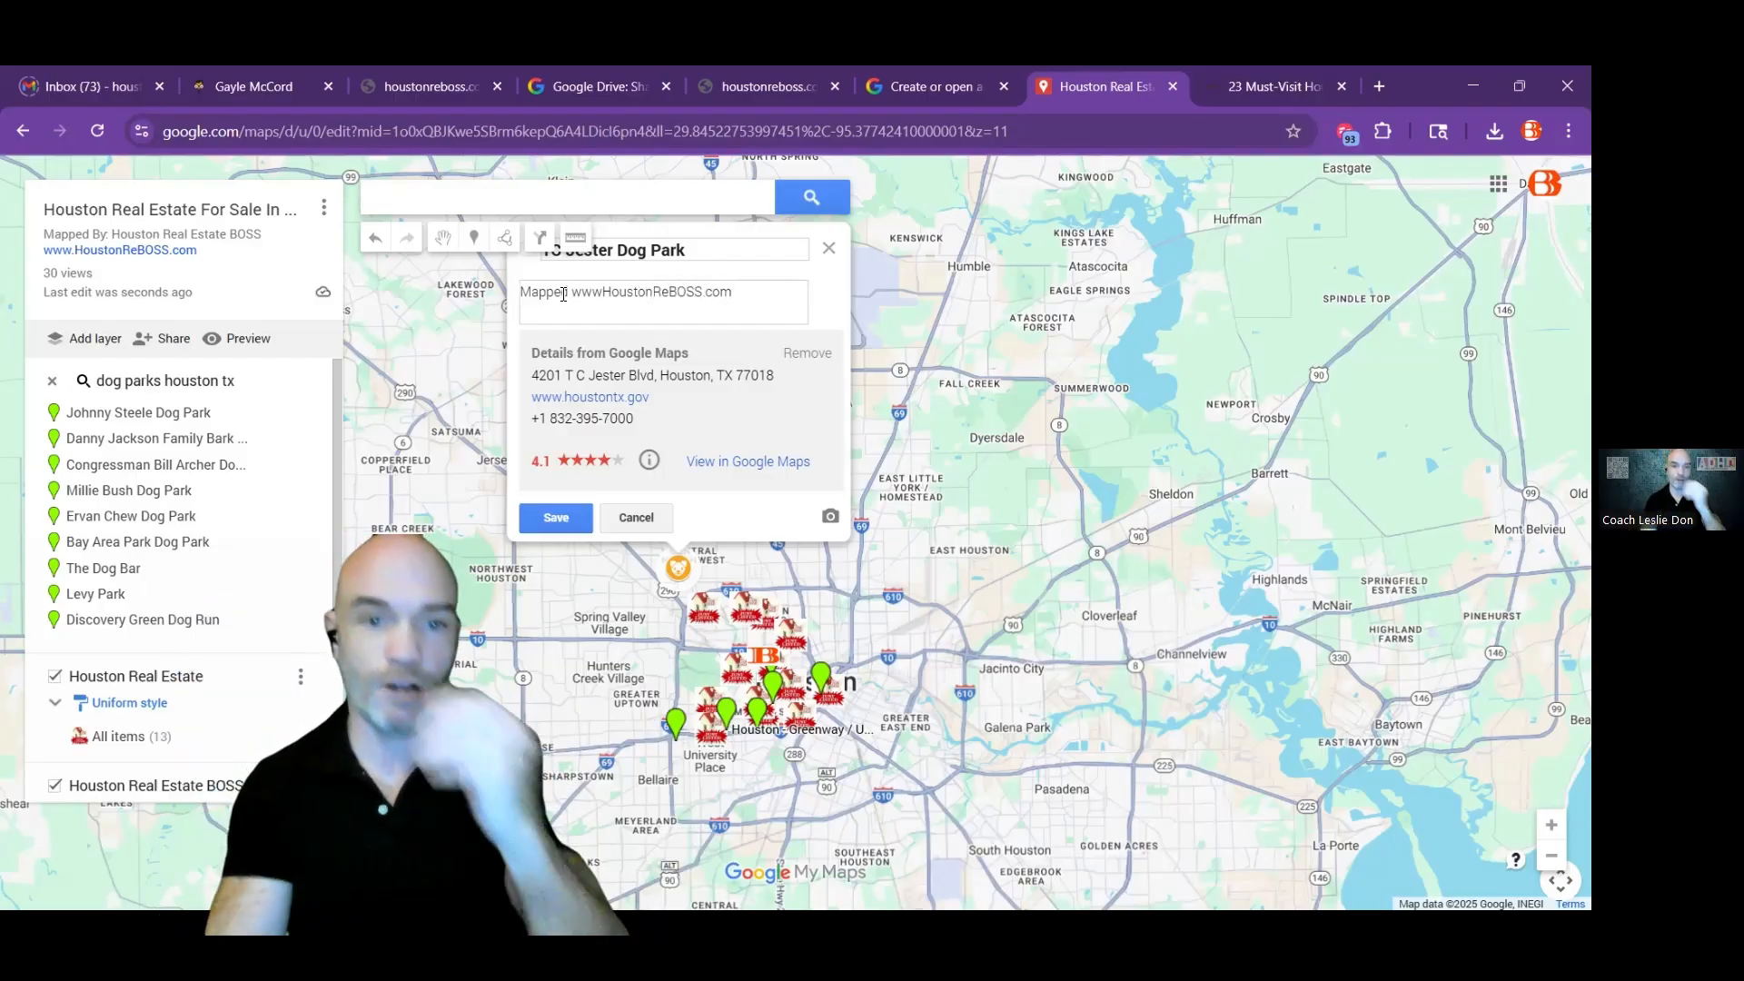
left_click(556, 518)
left_click(826, 254)
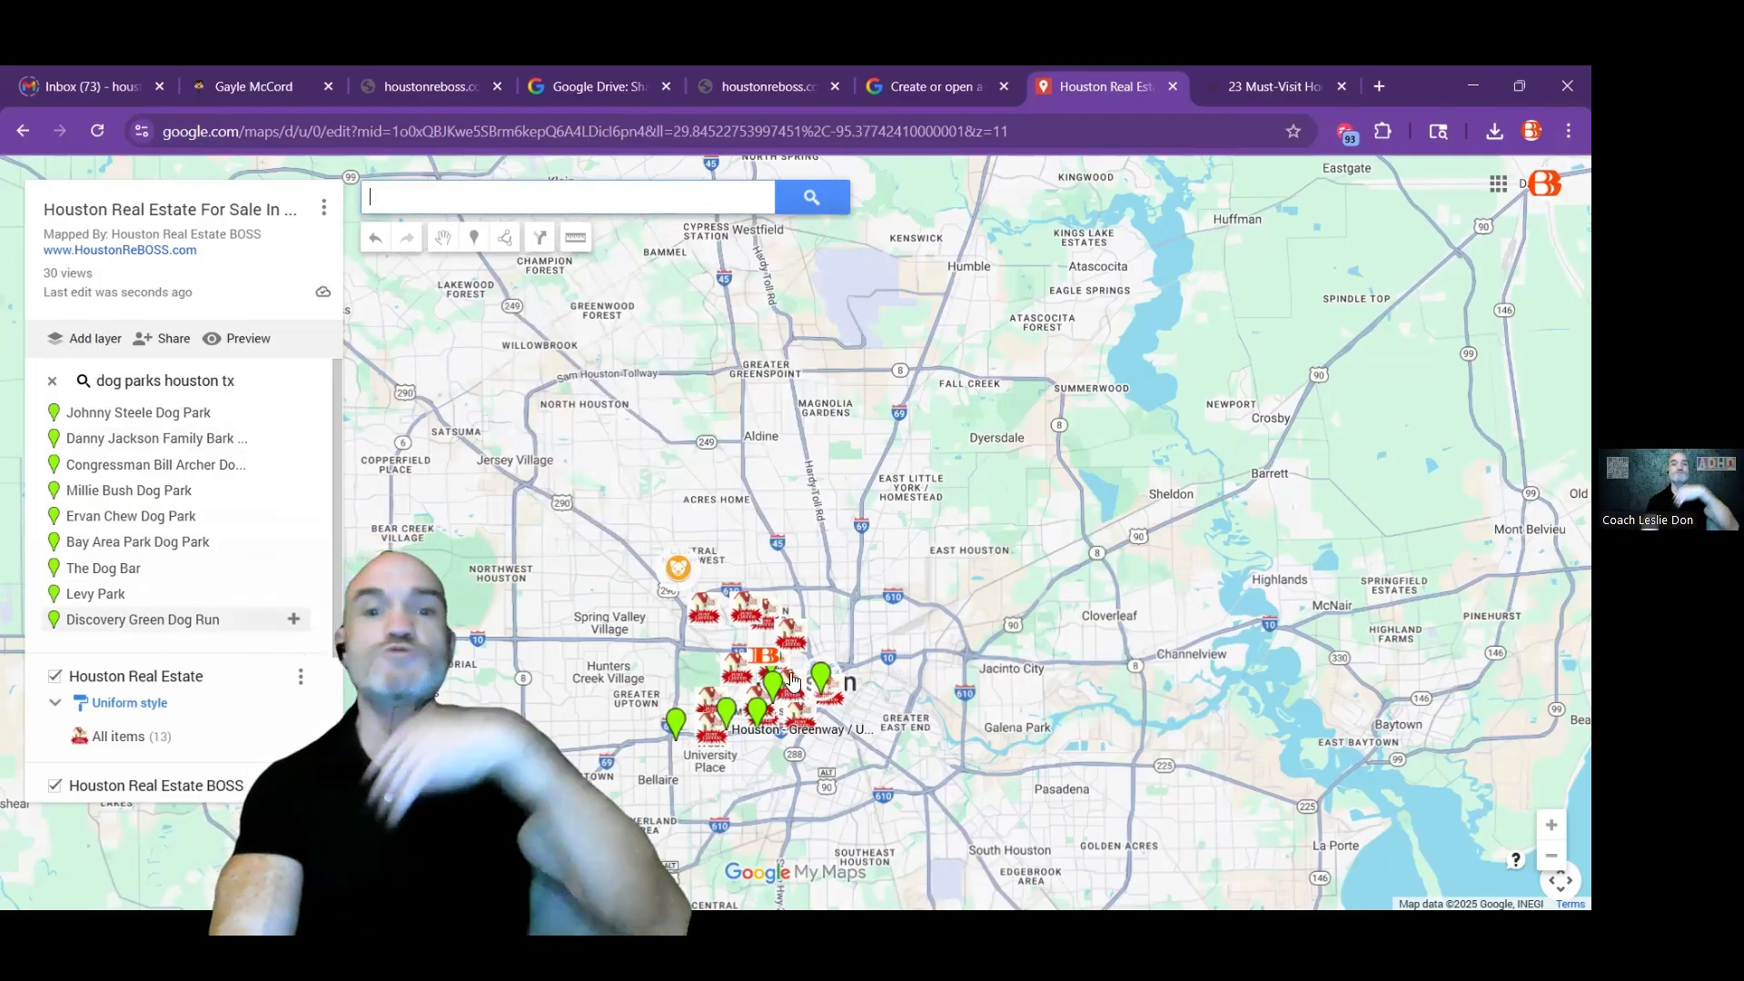
scroll(867, 640, "up", 1)
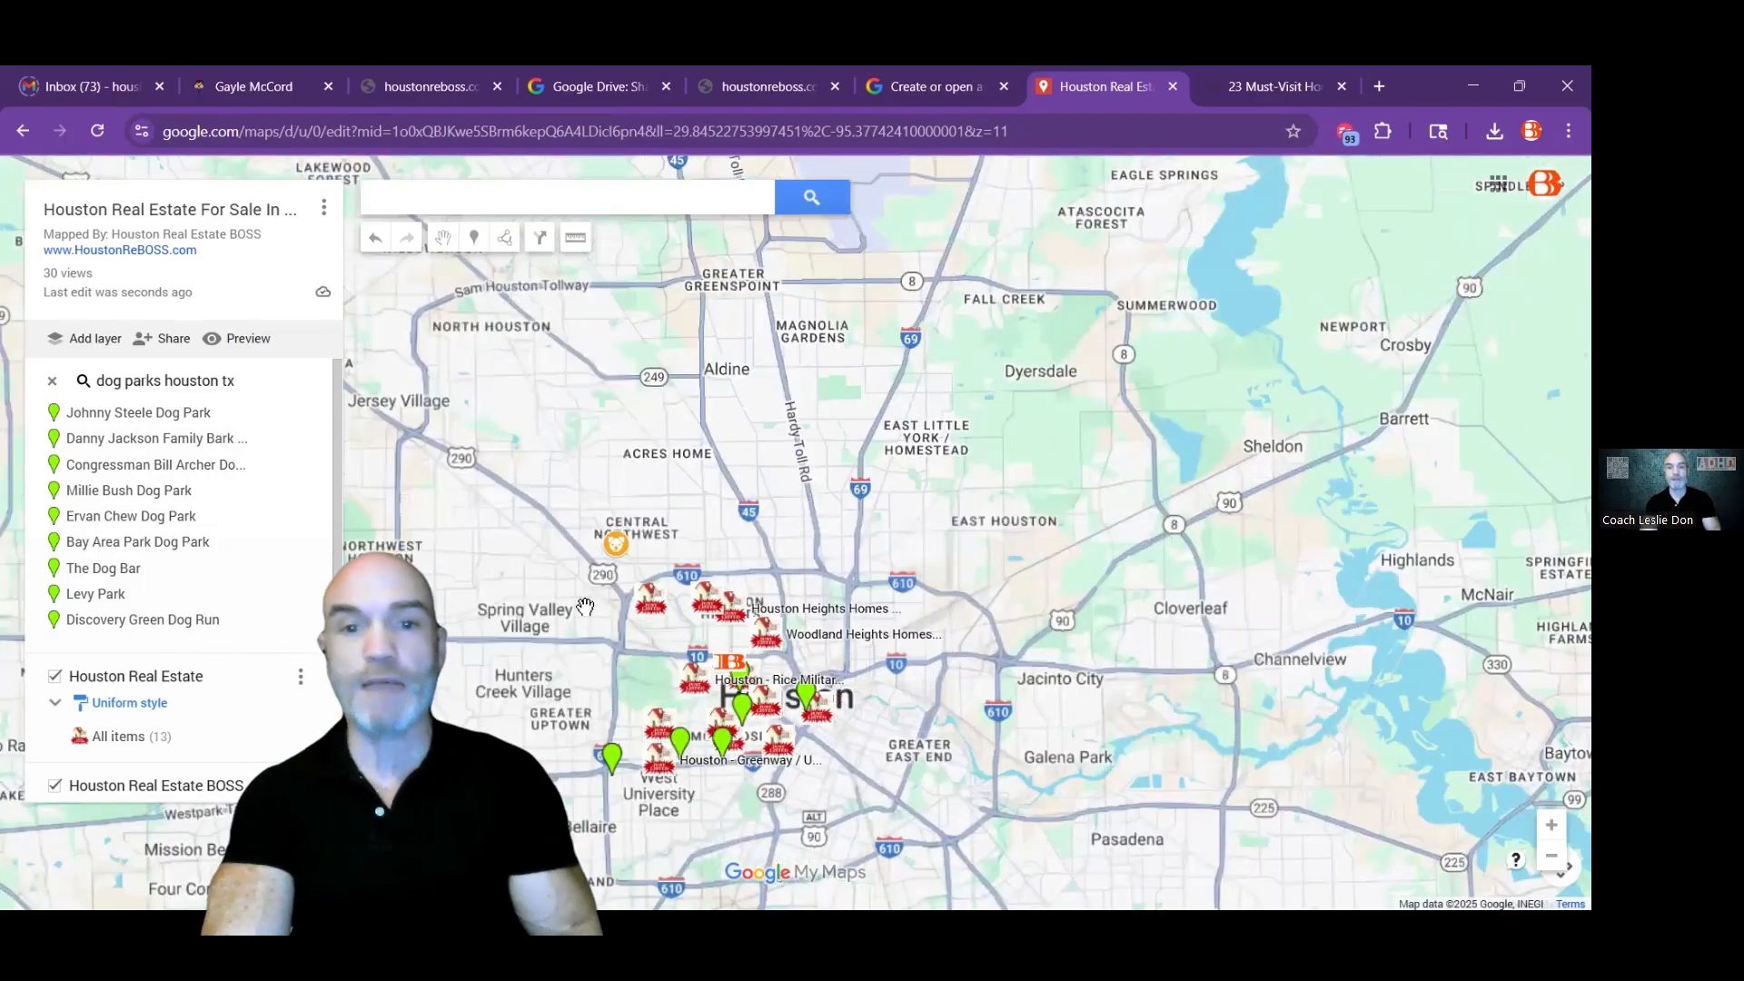
scroll(863, 635, "up", 1)
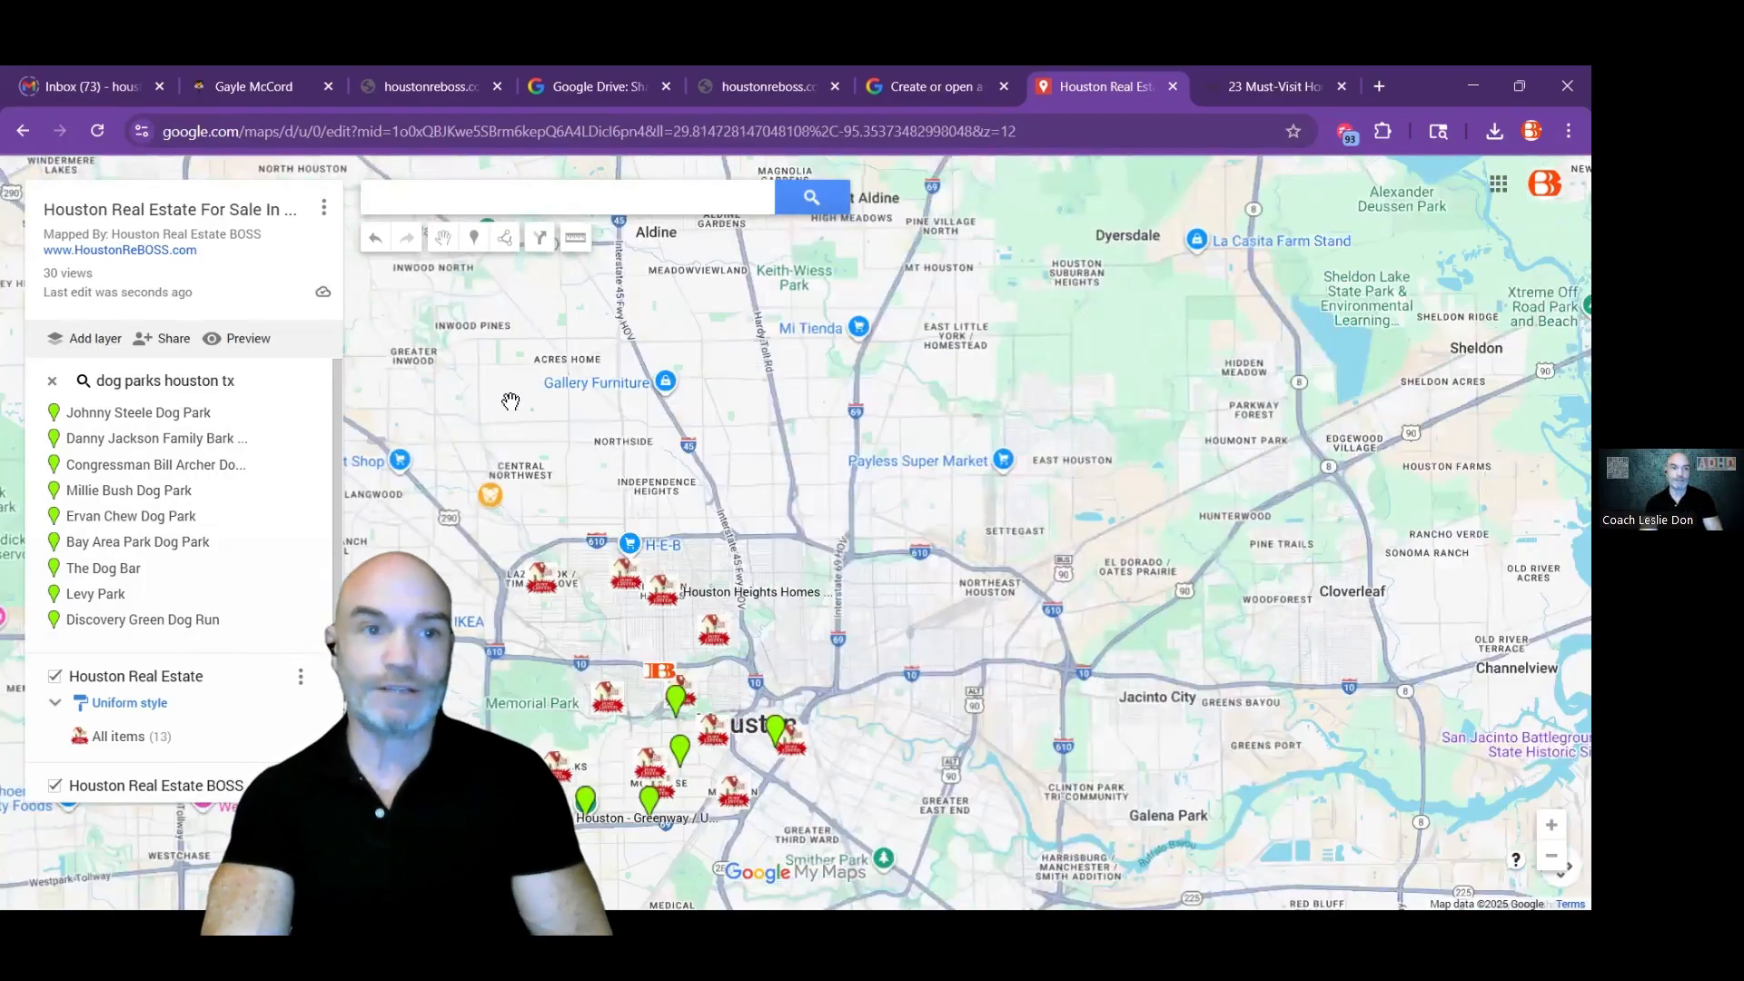
Step: Open the Best Mother's Day Brunch 2024 map from the owned maps to examine its layers, and return to browse the map list
left_click(20, 132)
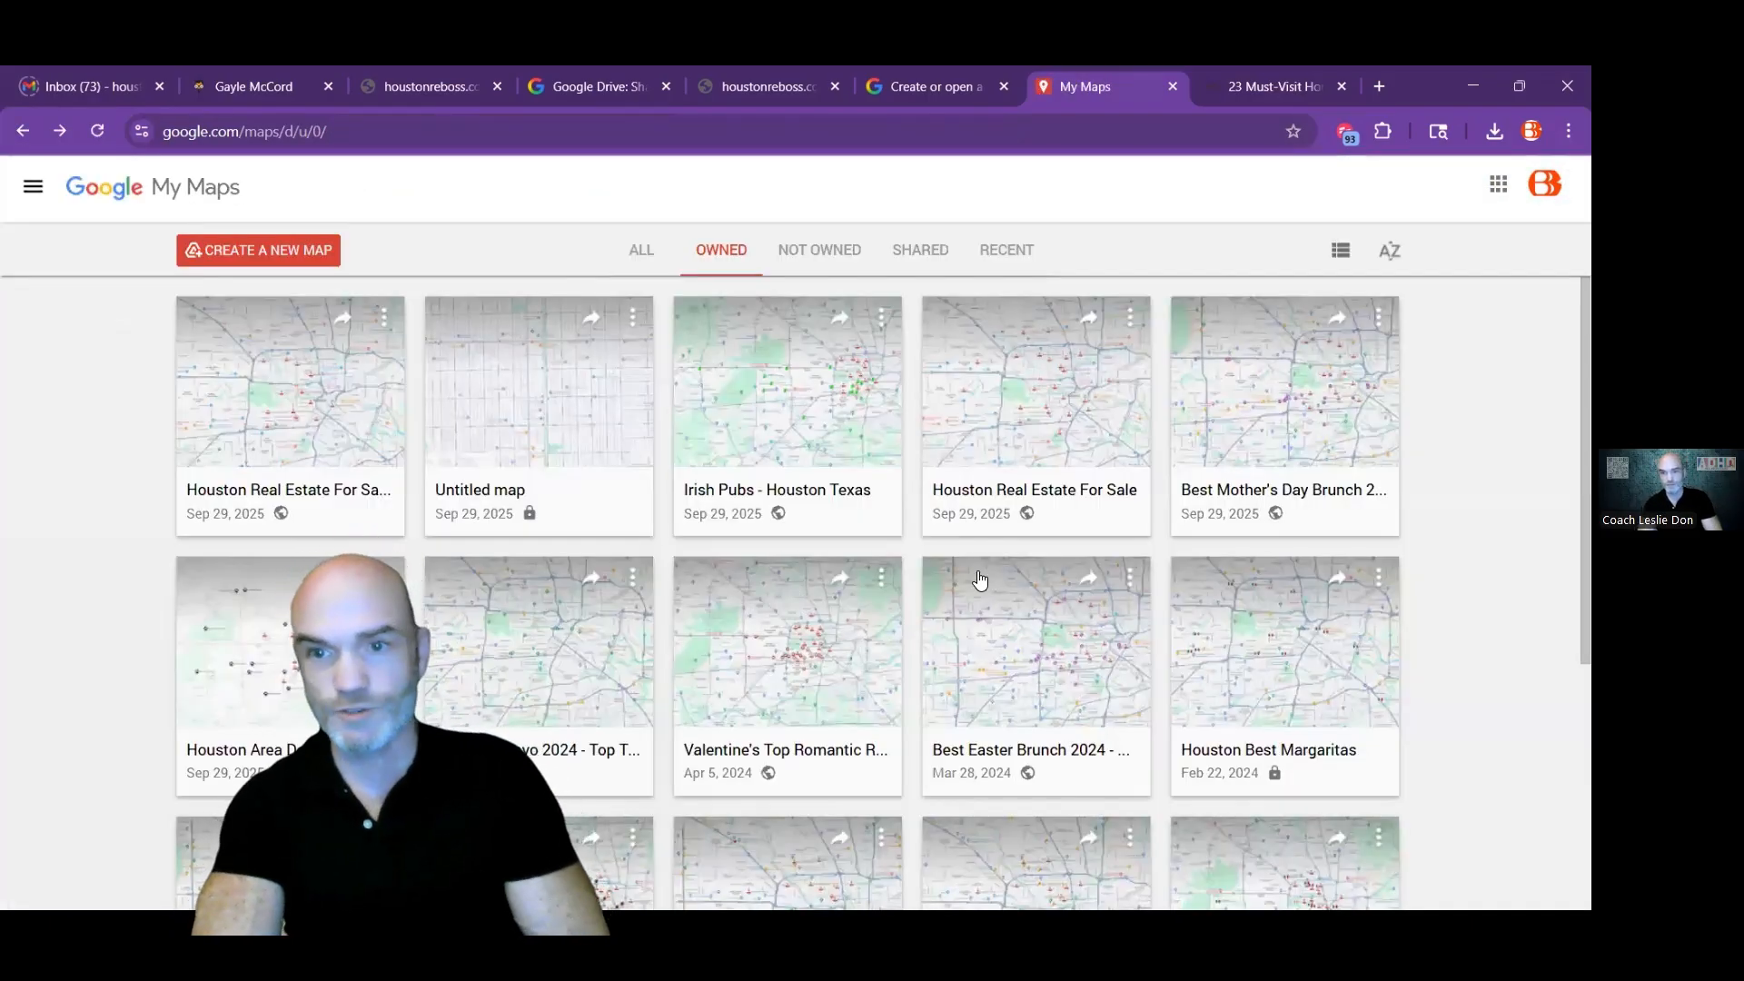
left_click(1256, 433)
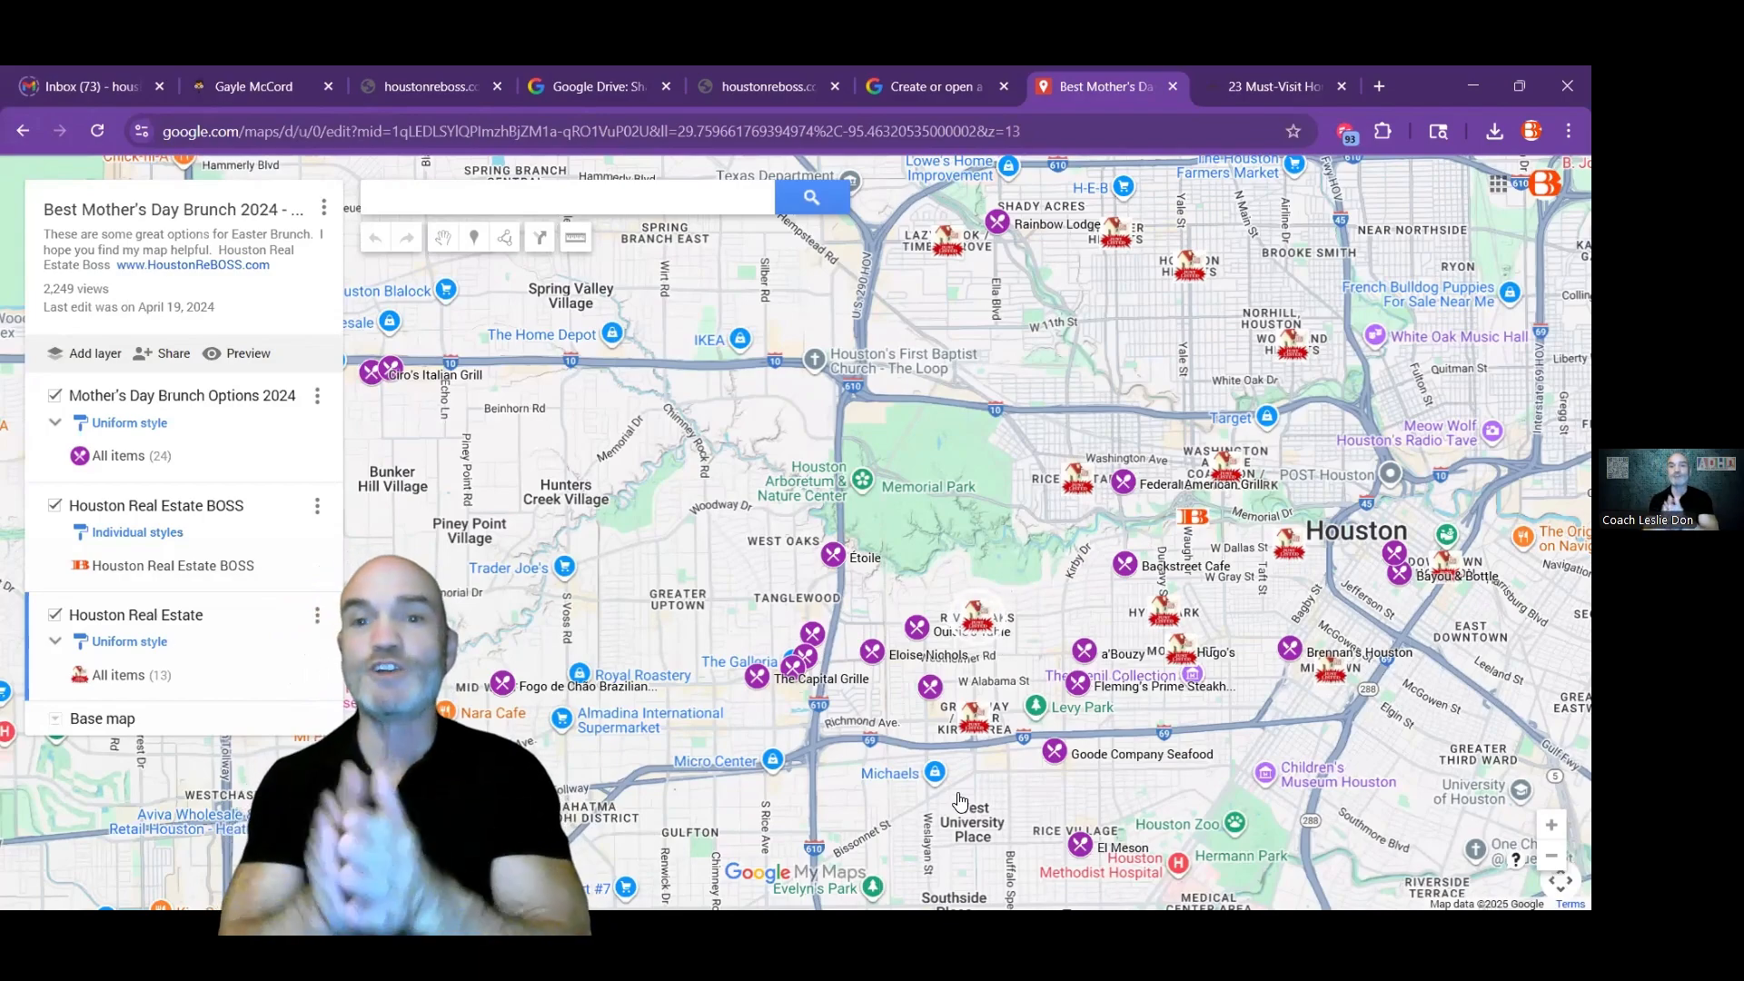
key("alt+Left")
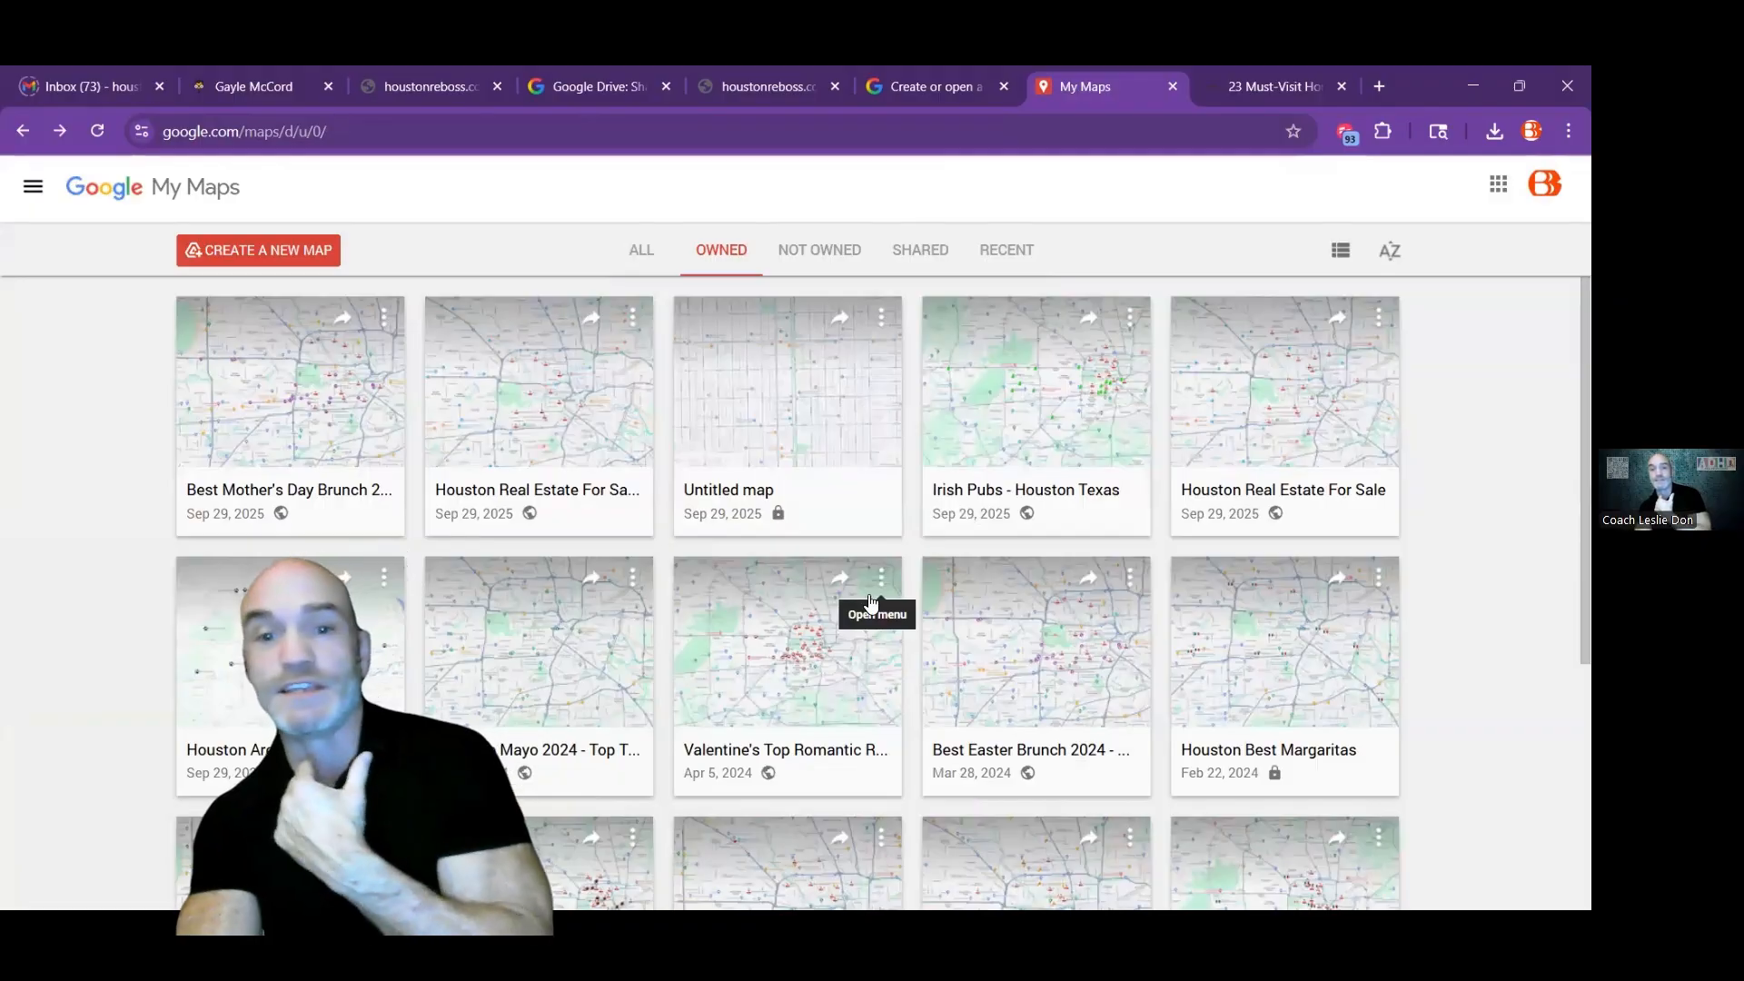
scroll(870, 584, "down", 4)
scroll(872, 572, "up", 5)
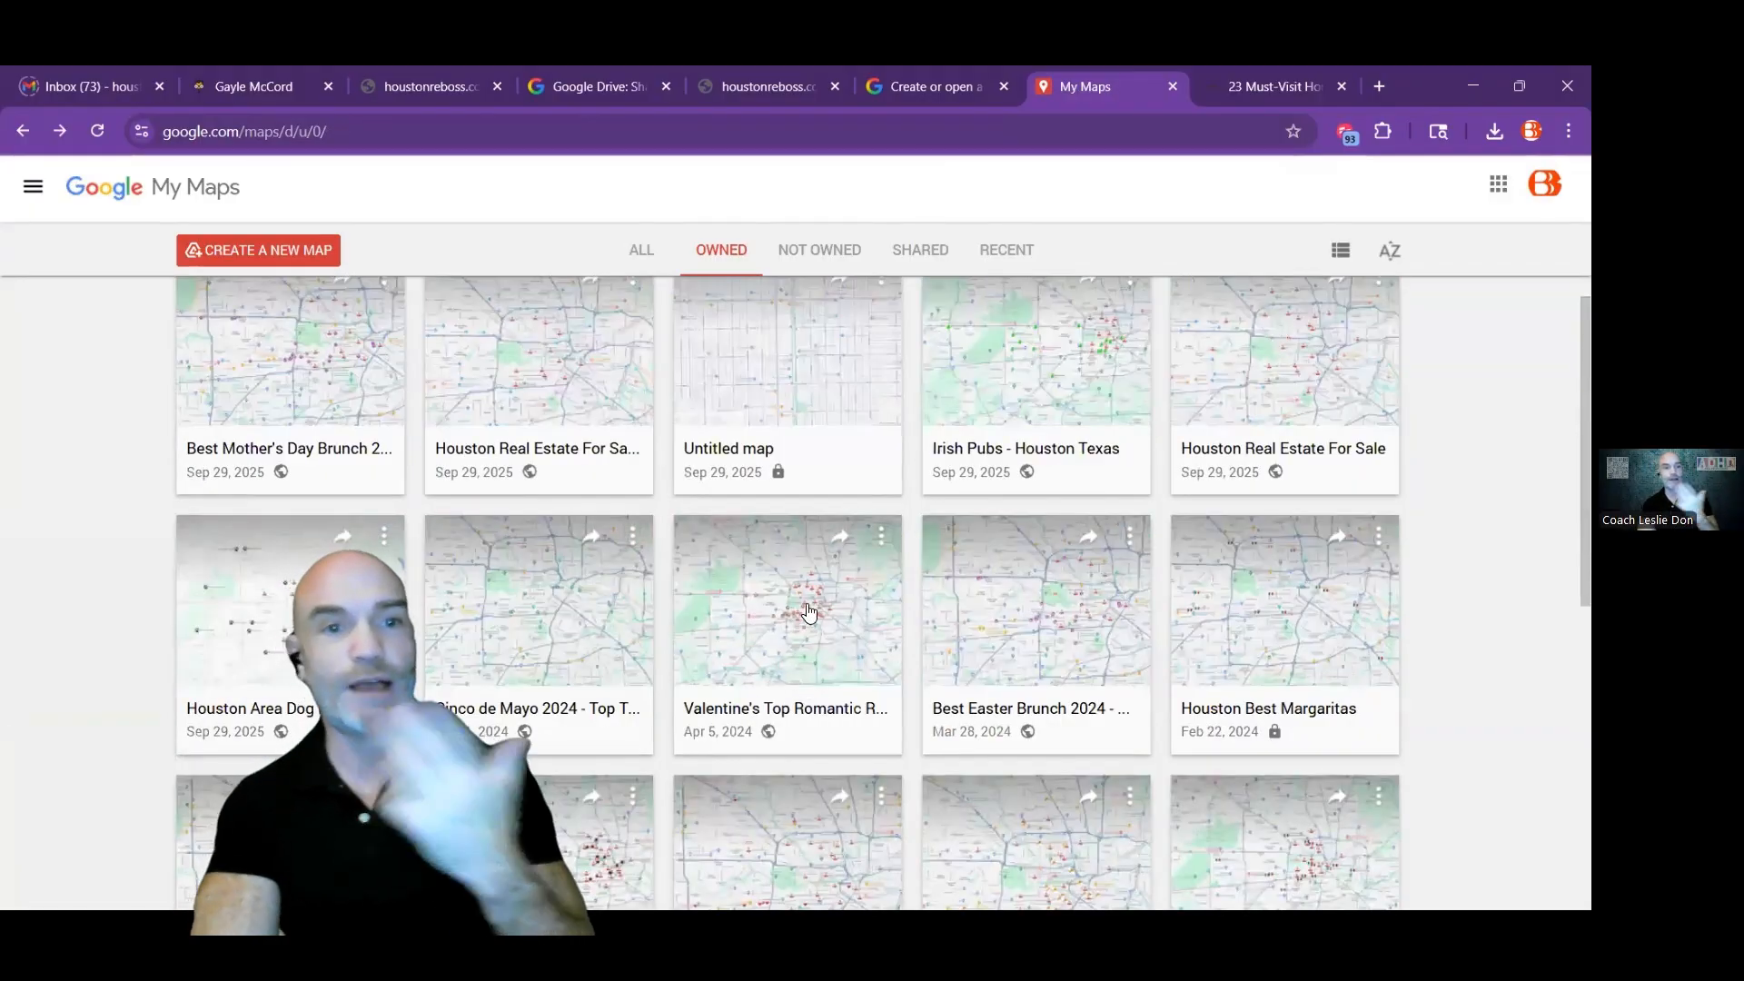